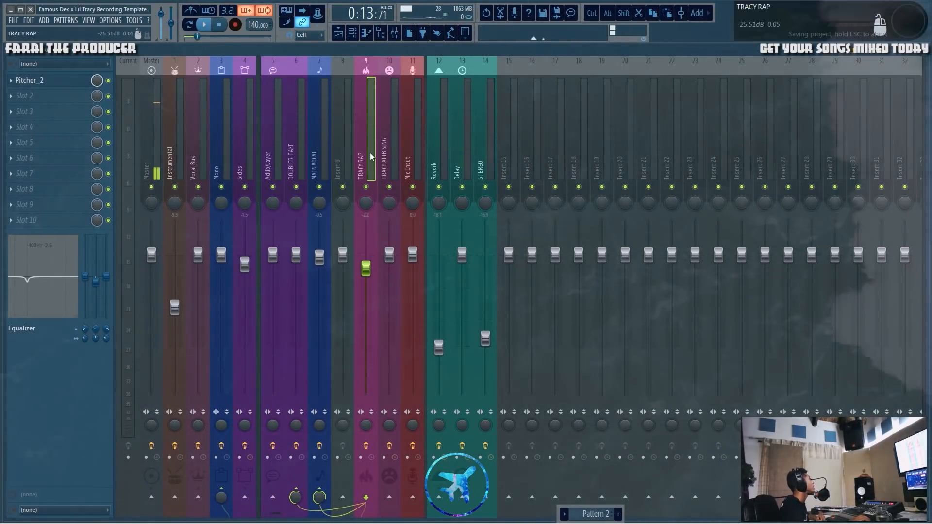
Move the playback position to the start of the song and name Track 3 after its beat clip.
{"action": "left_click", "coordinate": [338, 32]}
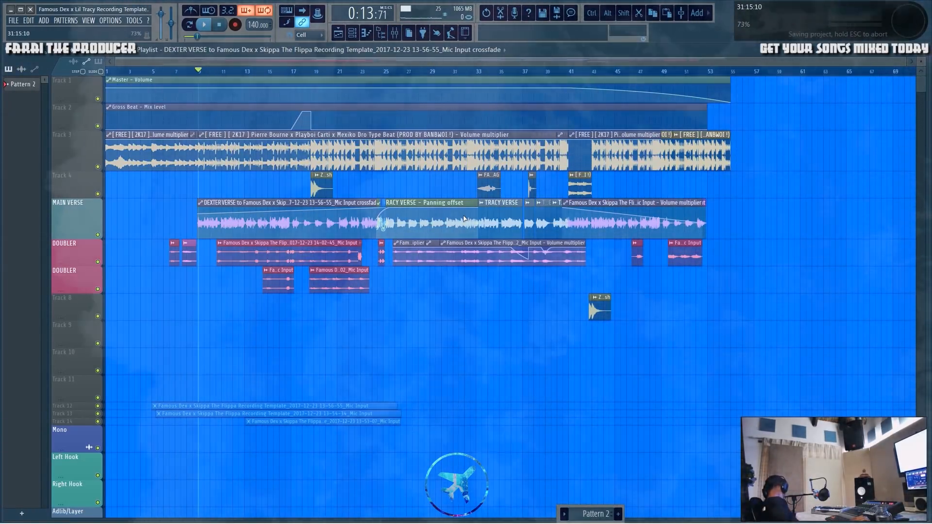
{"action": "left_click", "coordinate": [396, 33]}
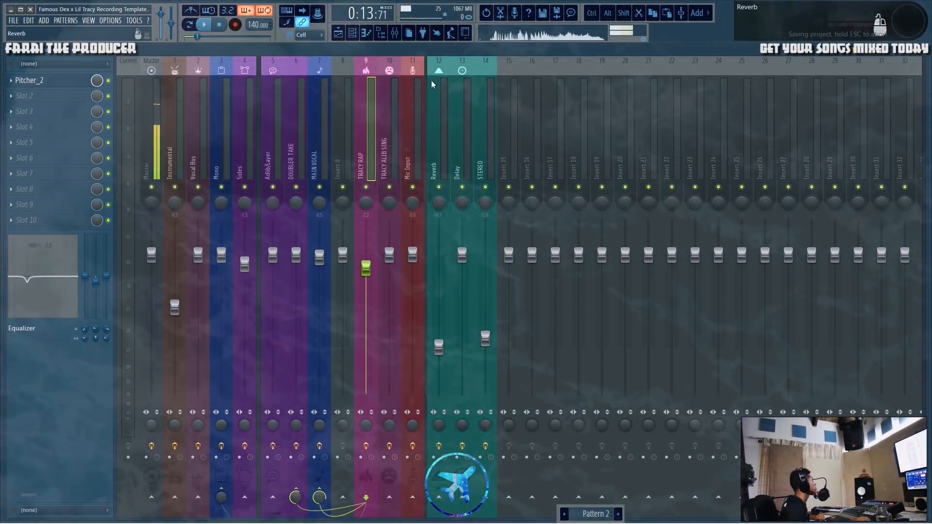
{"action": "left_click", "coordinate": [338, 34]}
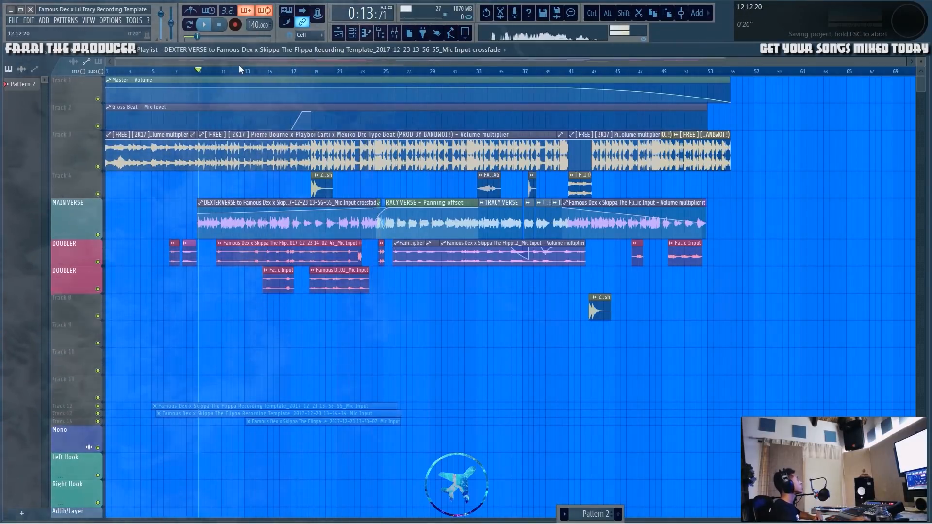
{"action": "left_click_drag", "start_coordinate": [160, 72], "coordinate": [106, 72]}
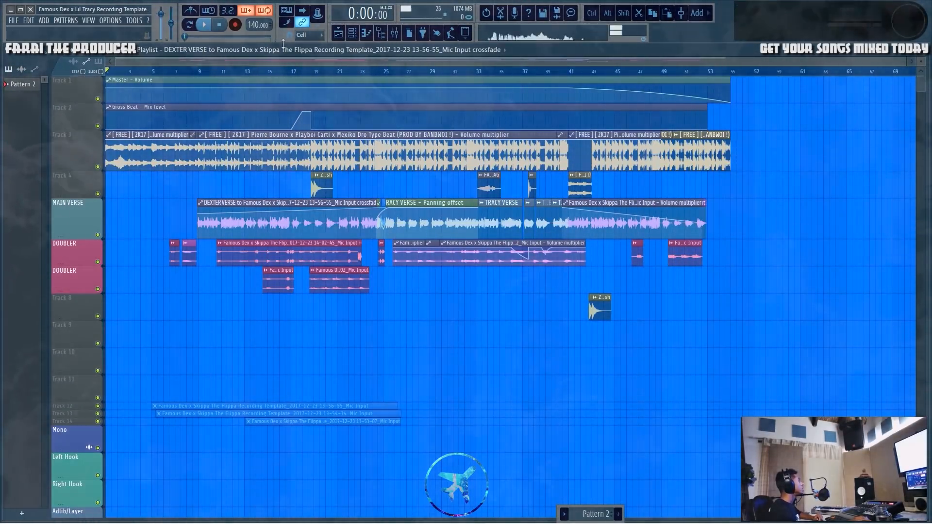
{"action": "right_click", "coordinate": [81, 150]}
{"action": "left_click", "coordinate": [93, 171]}
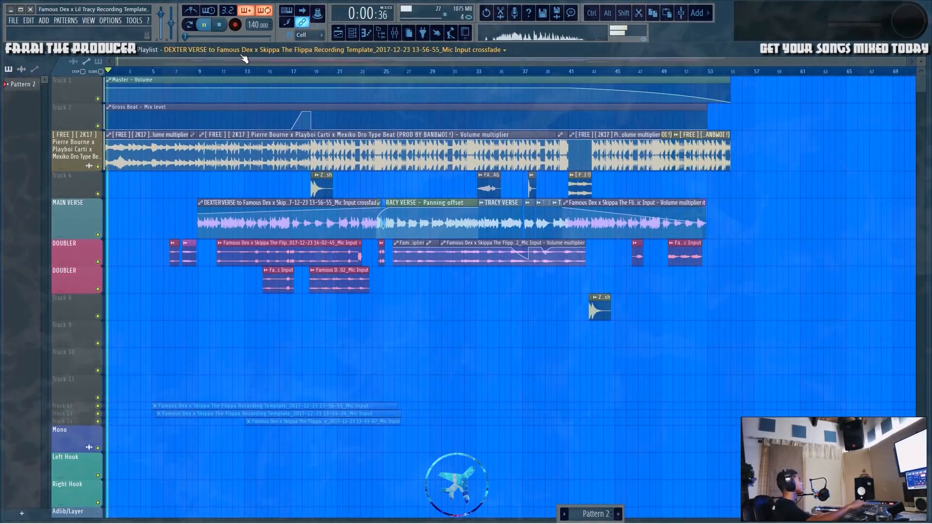
Play the song from the start and compare the mixer channel levels with the playlist arrangement, including the TRACY ALIB SING channel.
{"action": "left_click", "coordinate": [395, 34]}
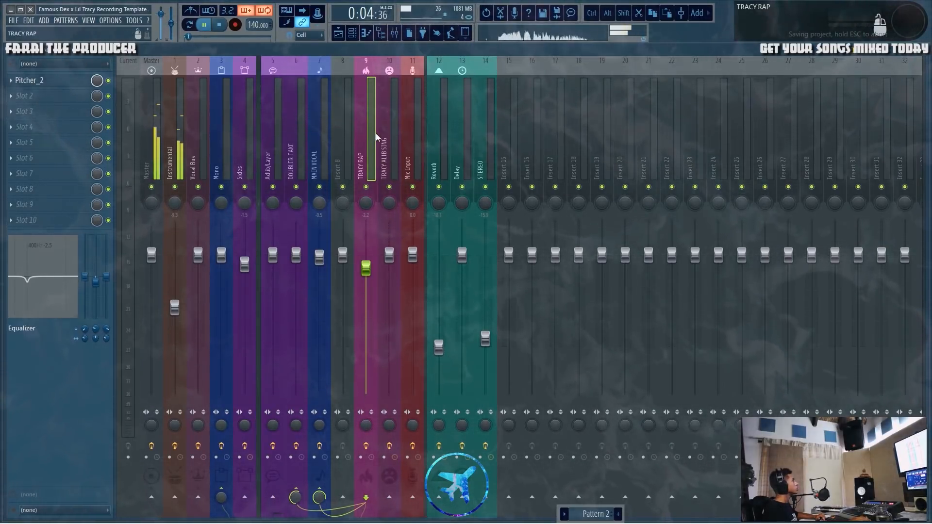
{"action": "left_click", "coordinate": [395, 147]}
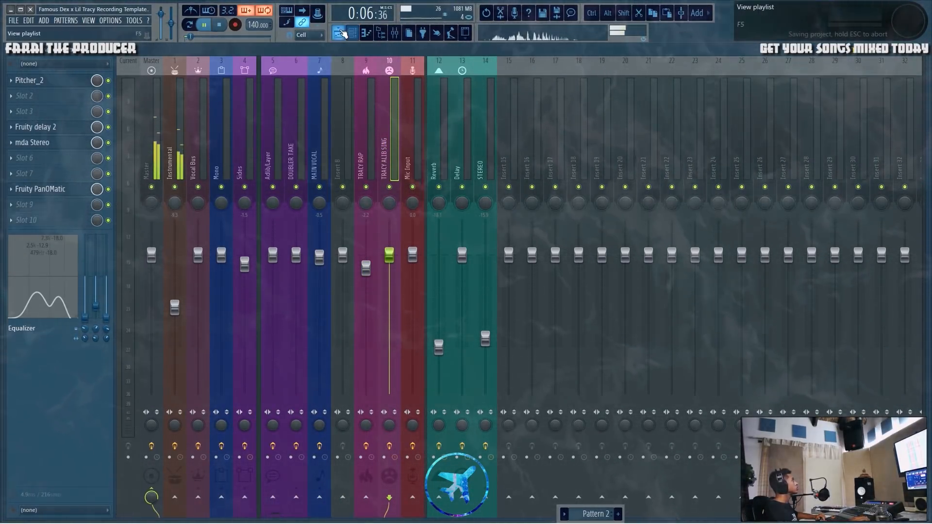
{"action": "left_click", "coordinate": [339, 34]}
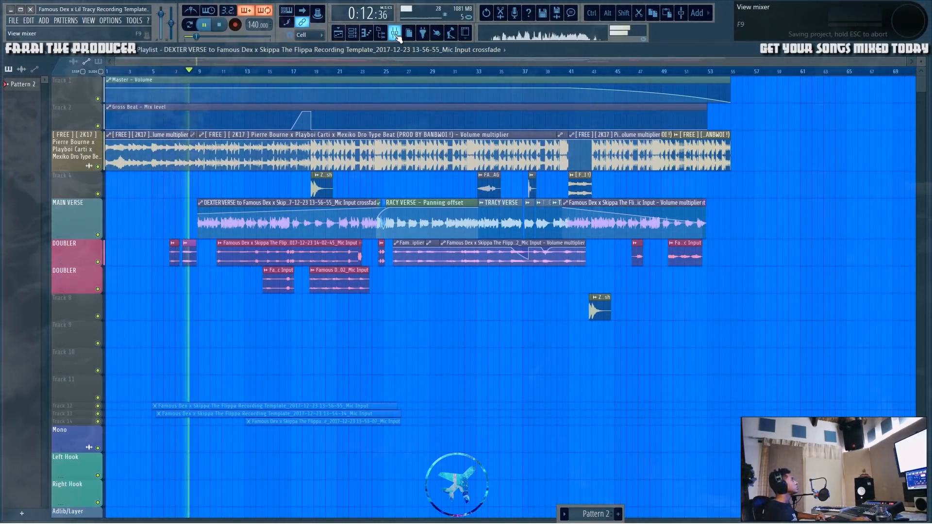
{"action": "left_click", "coordinate": [395, 34]}
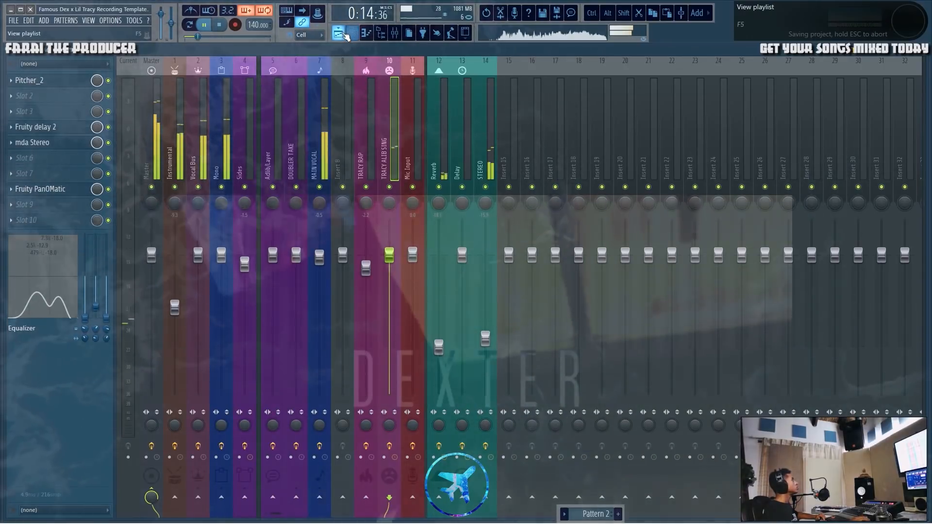
{"action": "left_click", "coordinate": [340, 34]}
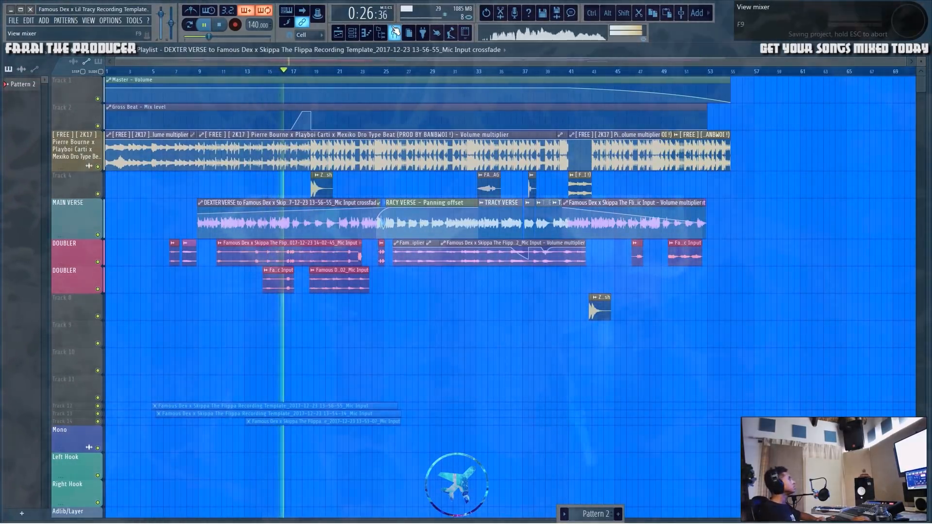
{"action": "left_click", "coordinate": [395, 34]}
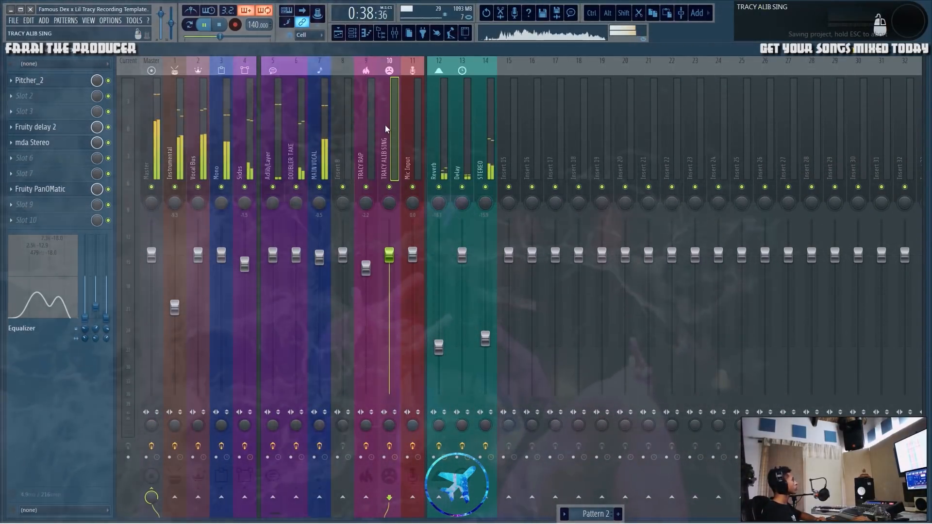
{"action": "left_click", "coordinate": [339, 36]}
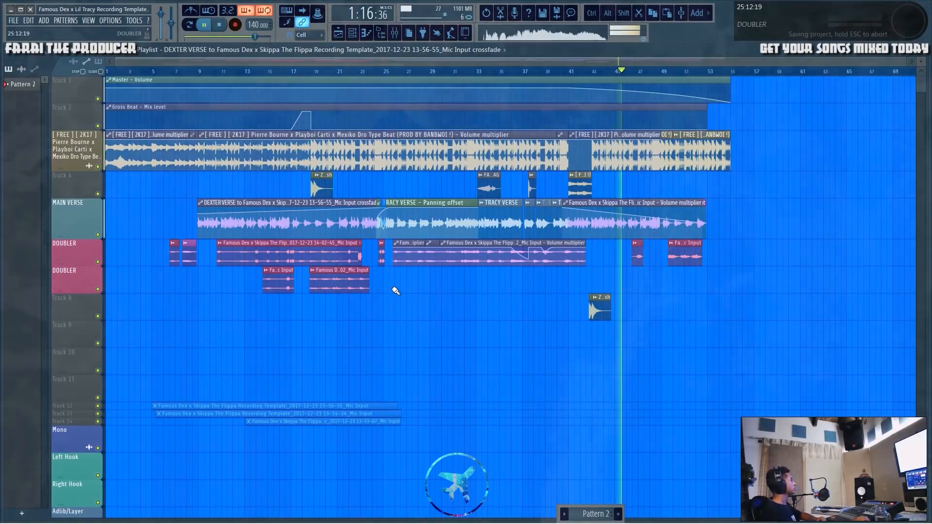
{"action": "left_click", "coordinate": [407, 33]}
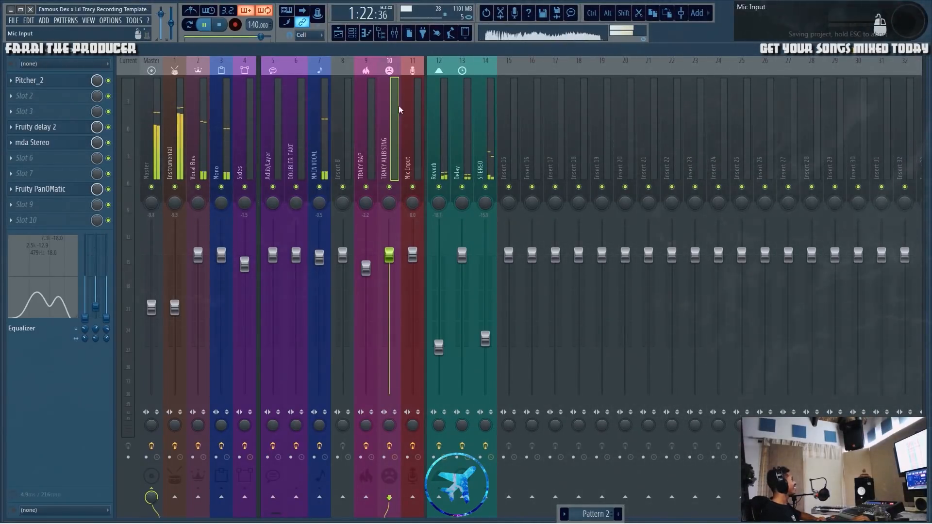
{"action": "left_click", "coordinate": [338, 34]}
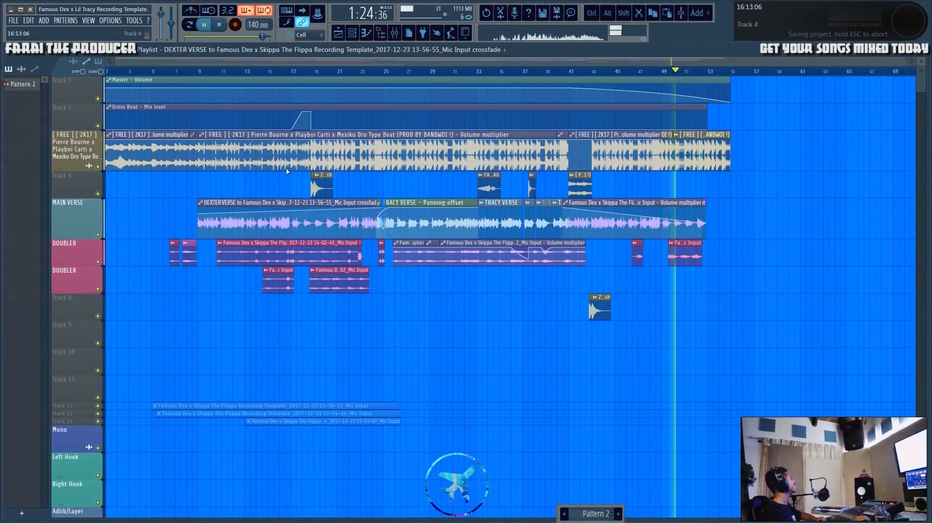
Check the Edison effect on the Master channel, close it, and return to the playlist.
{"action": "left_click", "coordinate": [393, 36]}
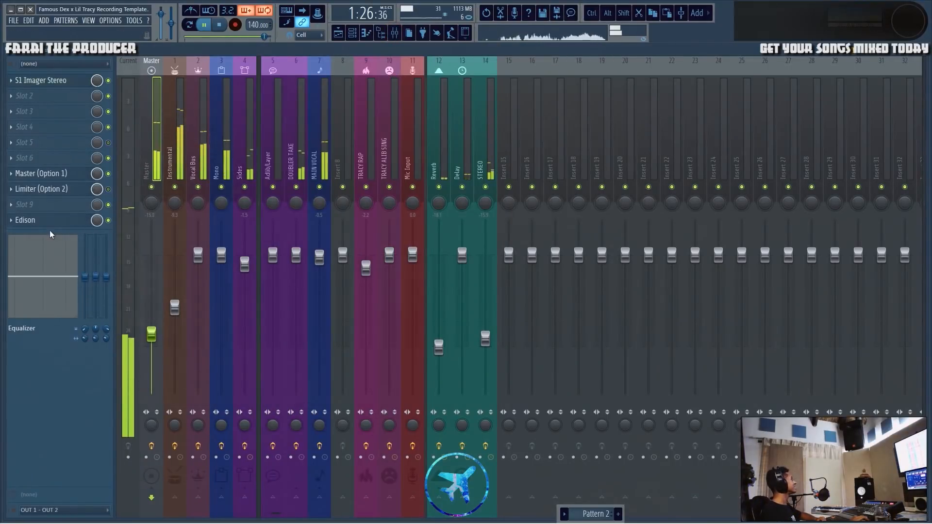
{"action": "left_click", "coordinate": [46, 222]}
{"action": "left_click", "coordinate": [732, 245]}
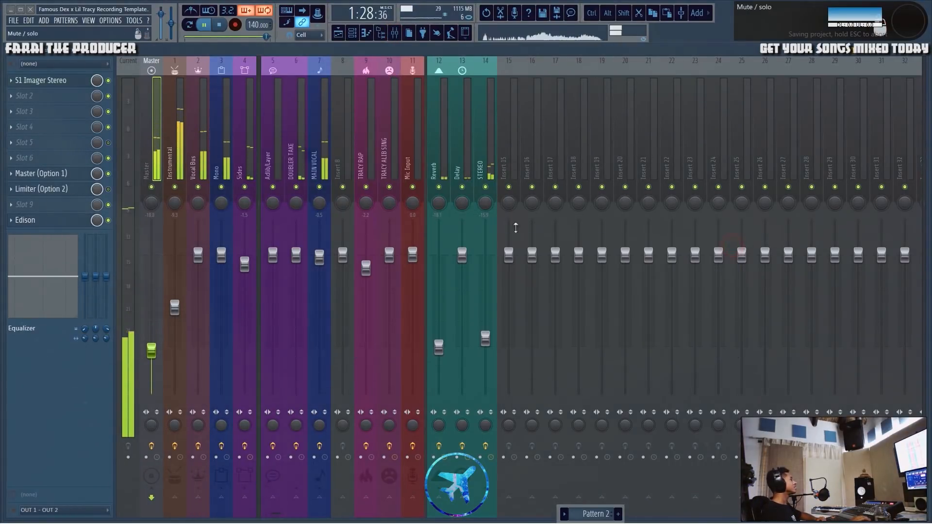
{"action": "left_click", "coordinate": [339, 35]}
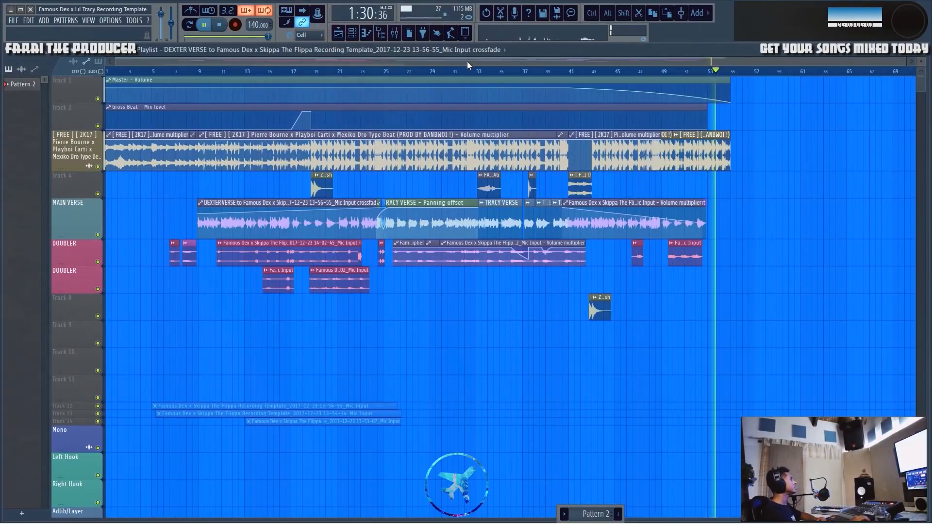
Save the project and start playback from about bar 14, near the start of the second DOUBLER track's first clip.
{"action": "key", "text": "ctrl+s"}
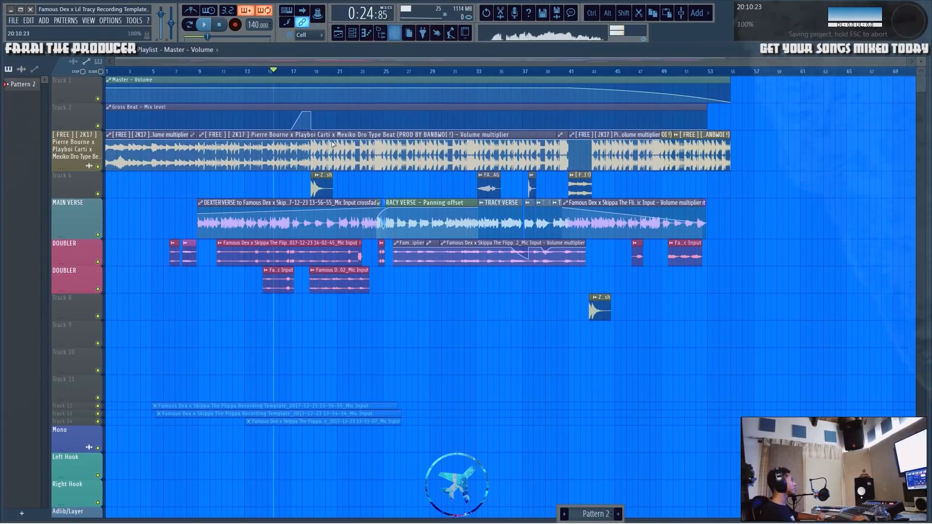
{"action": "left_click", "coordinate": [259, 203], "text": "ctrl"}
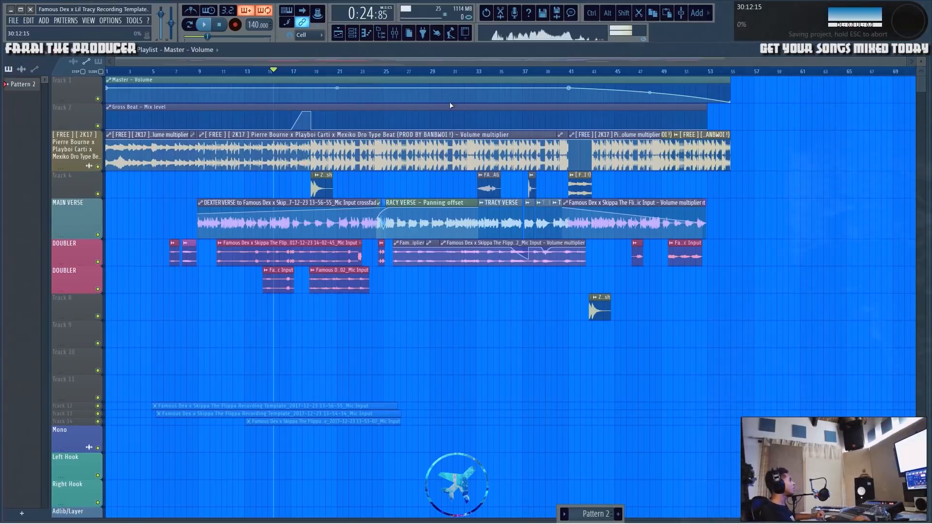
{"action": "scroll", "coordinate": [459, 74], "scroll_direction": "up", "scroll_amount": 3}
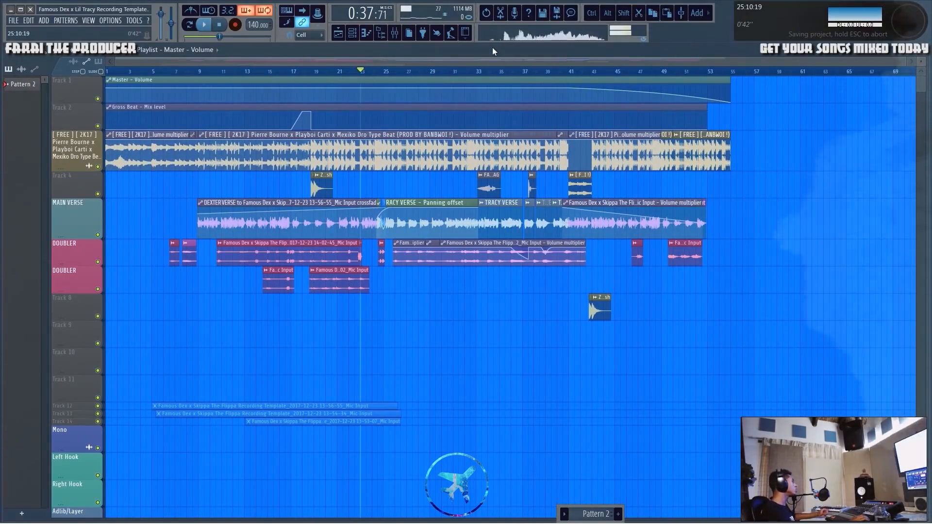
{"action": "scroll", "coordinate": [460, 73], "scroll_direction": "up", "scroll_amount": 2}
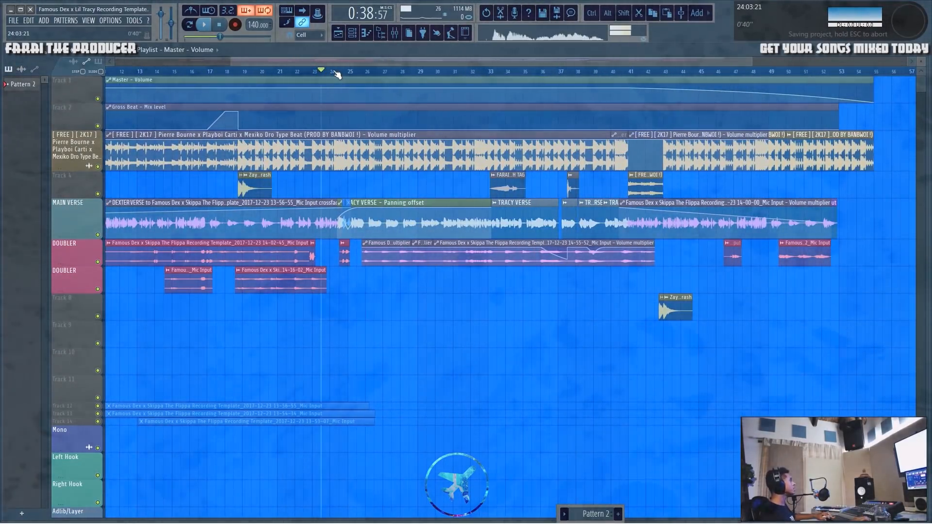
{"action": "scroll", "coordinate": [335, 73], "scroll_direction": "up", "scroll_amount": 2}
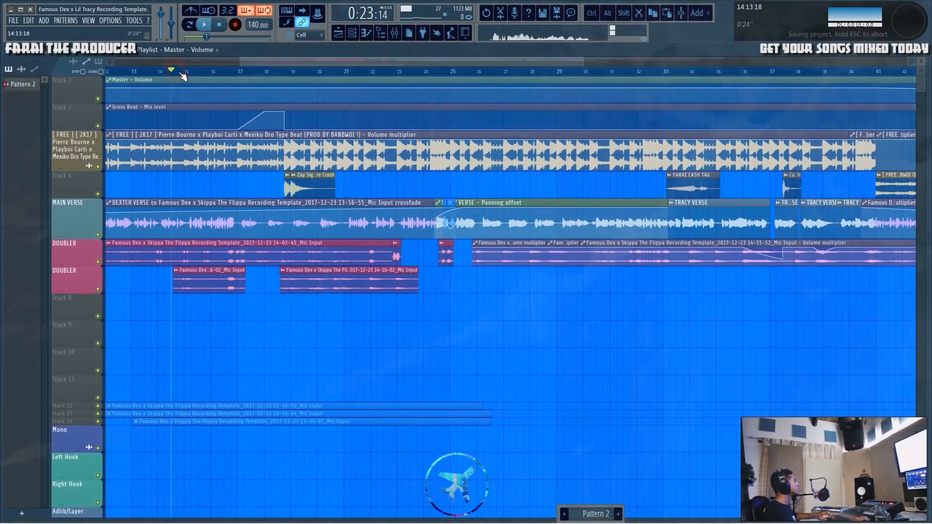
{"action": "left_click_drag", "start_coordinate": [203, 295], "coordinate": [399, 315]}
{"action": "right_click", "coordinate": [397, 316]}
{"action": "key", "text": "space"}
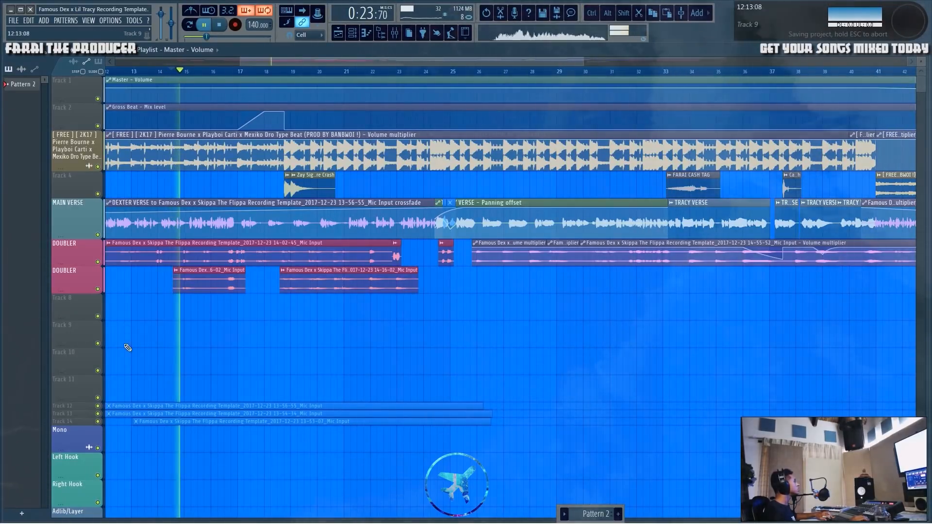
Mute the first DOUBLER and MAIN VERSE tracks to audition the second DOUBLER track with the beat.
{"action": "left_click", "coordinate": [97, 262]}
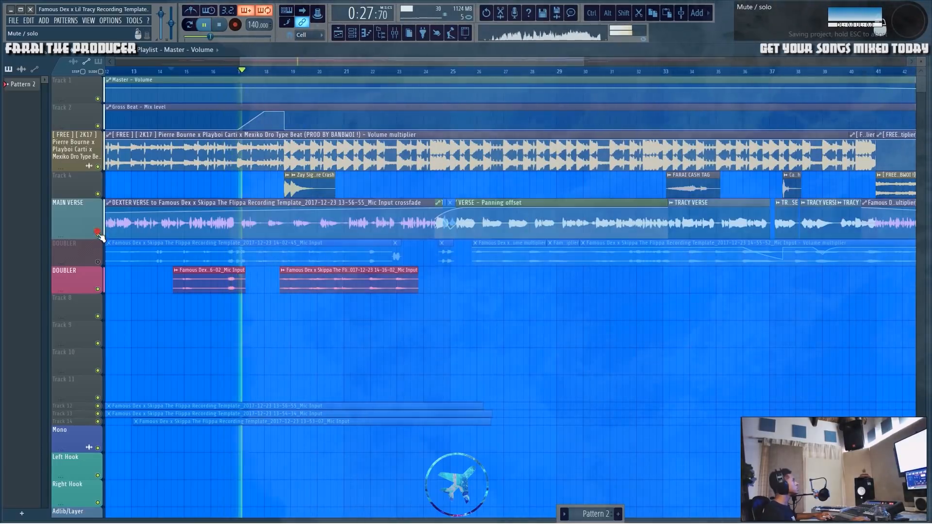
{"action": "left_click", "coordinate": [97, 261]}
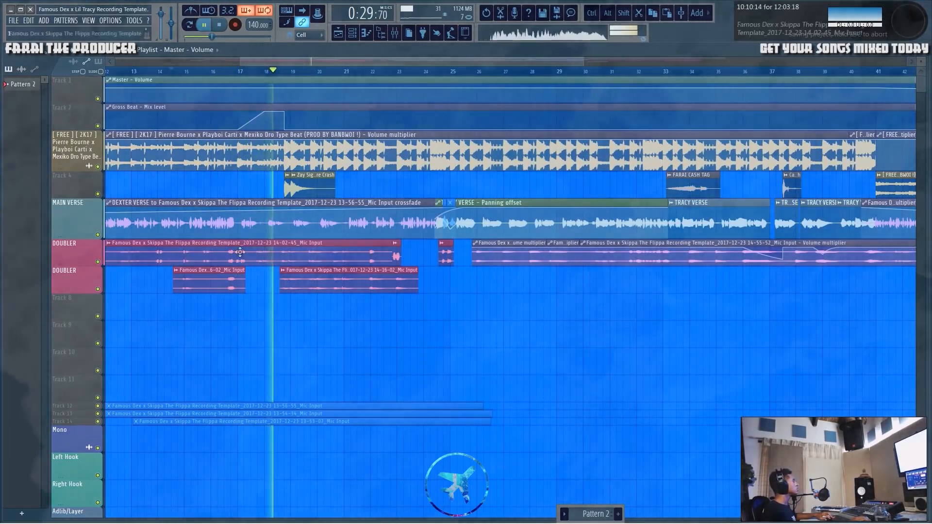
{"action": "left_click", "coordinate": [98, 262]}
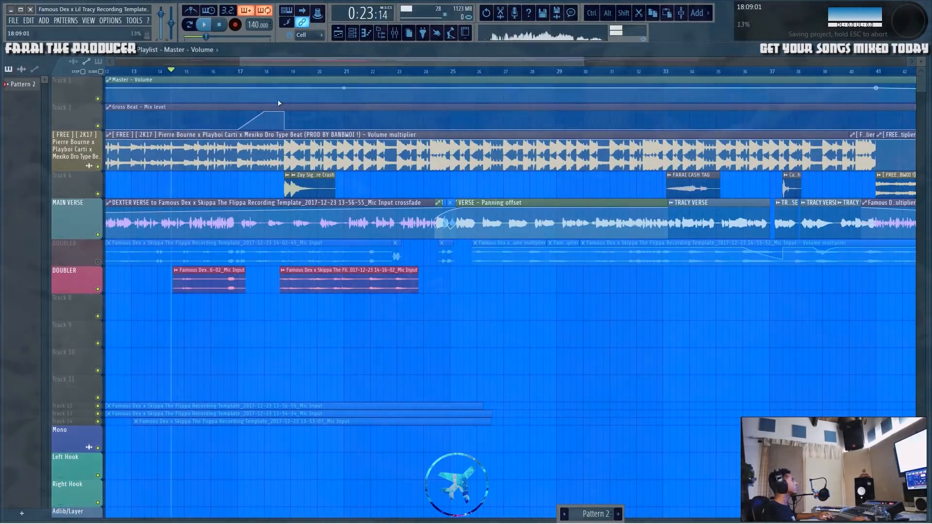
{"action": "left_click", "coordinate": [98, 235]}
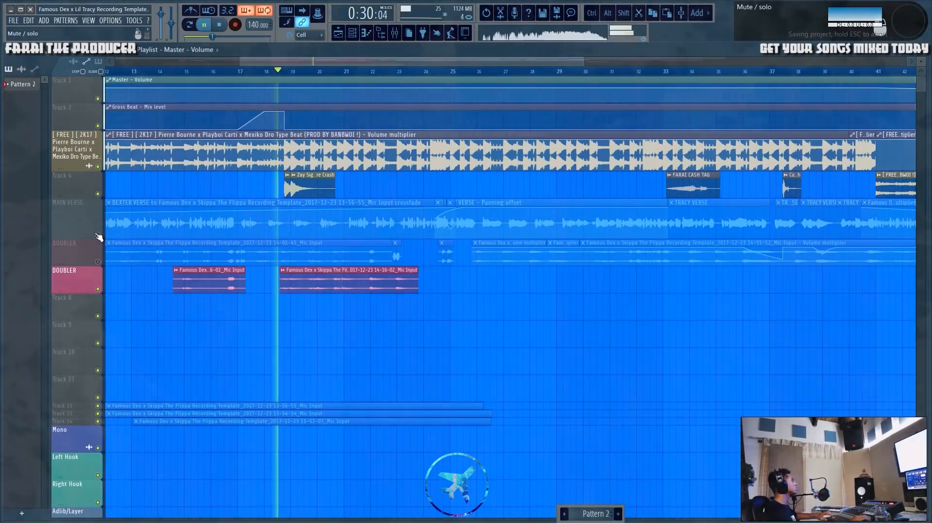
Reset the volume multiplier in the channel settings of the second DOUBLER track's audio clip and close the settings.
{"action": "double_click", "coordinate": [332, 275]}
{"action": "left_click", "coordinate": [113, 144]}
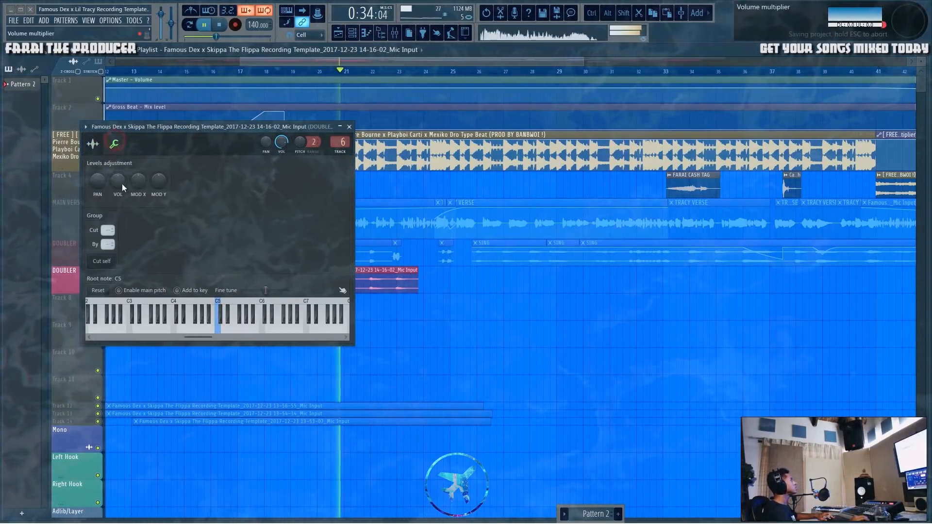
{"action": "right_click", "coordinate": [121, 183]}
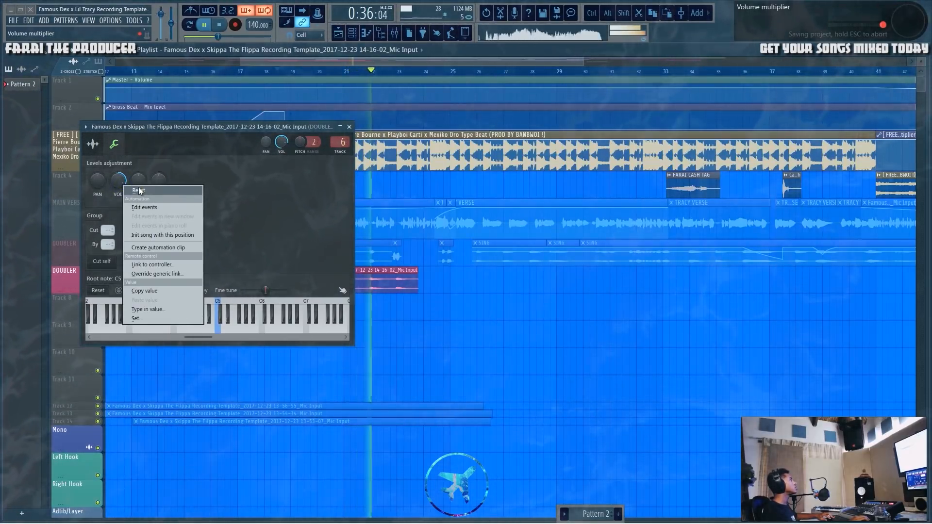
{"action": "left_click", "coordinate": [139, 191]}
{"action": "left_click", "coordinate": [349, 127]}
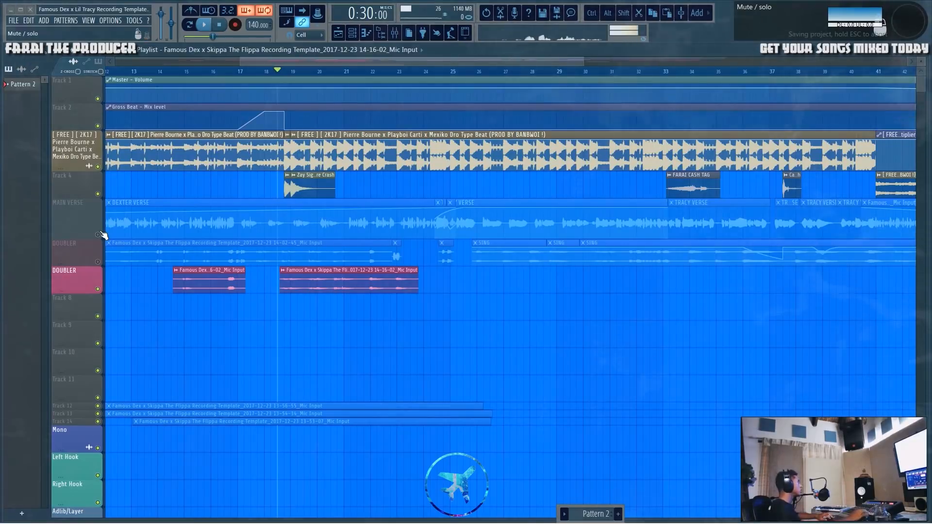
Unmute the MAIN VERSE and first DOUBLER tracks, and make the second DOUBLER track slightly taller.
{"action": "left_click_drag", "start_coordinate": [99, 235], "coordinate": [98, 261]}
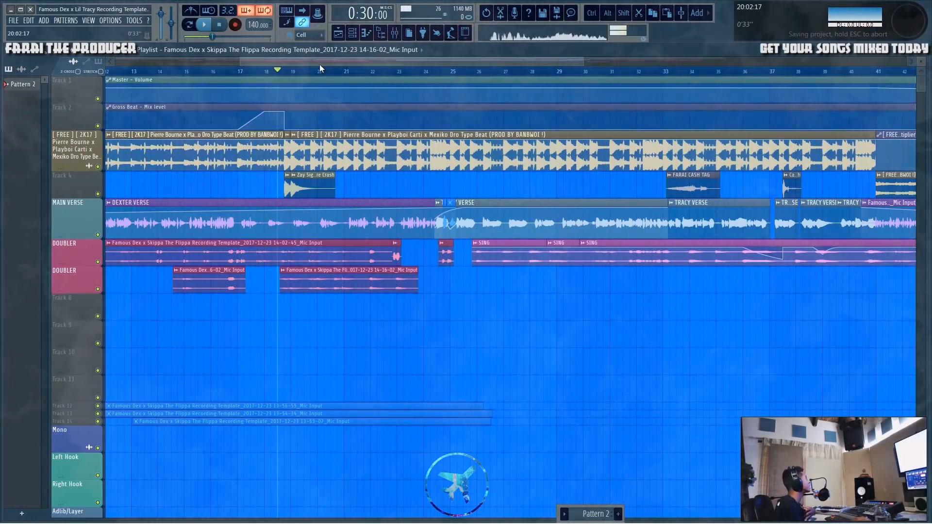
{"action": "scroll", "coordinate": [316, 67], "scroll_direction": "left", "scroll_amount": 1}
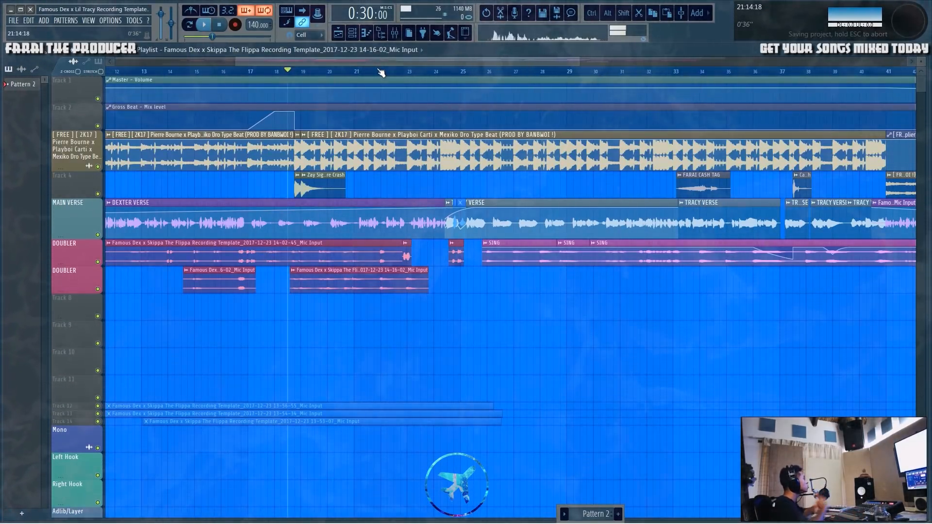
{"action": "left_click_drag", "start_coordinate": [376, 62], "coordinate": [399, 62]}
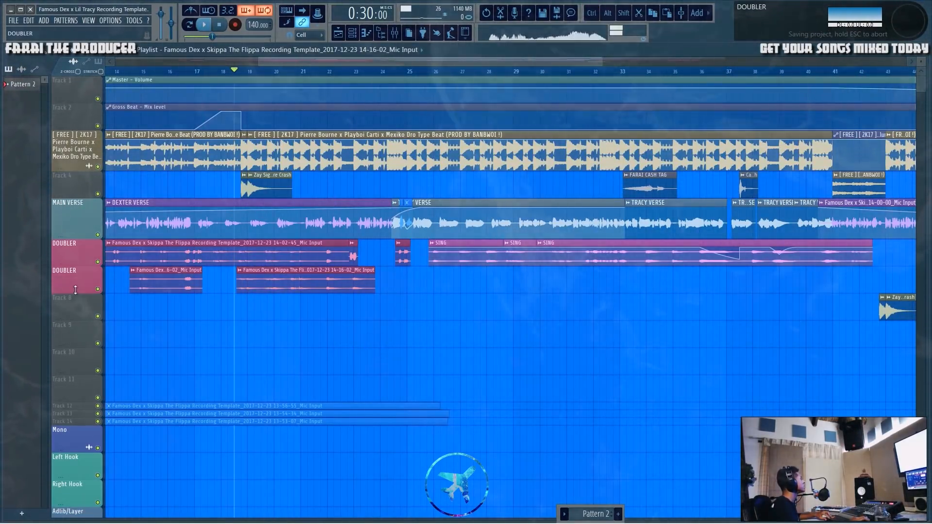
{"action": "left_click_drag", "start_coordinate": [75, 290], "coordinate": [75, 310]}
Set the audio input of the Mic Input mixer channel to the mono source IN 1.
{"action": "left_click_drag", "start_coordinate": [359, 61], "coordinate": [370, 60]}
{"action": "key", "text": "space"}
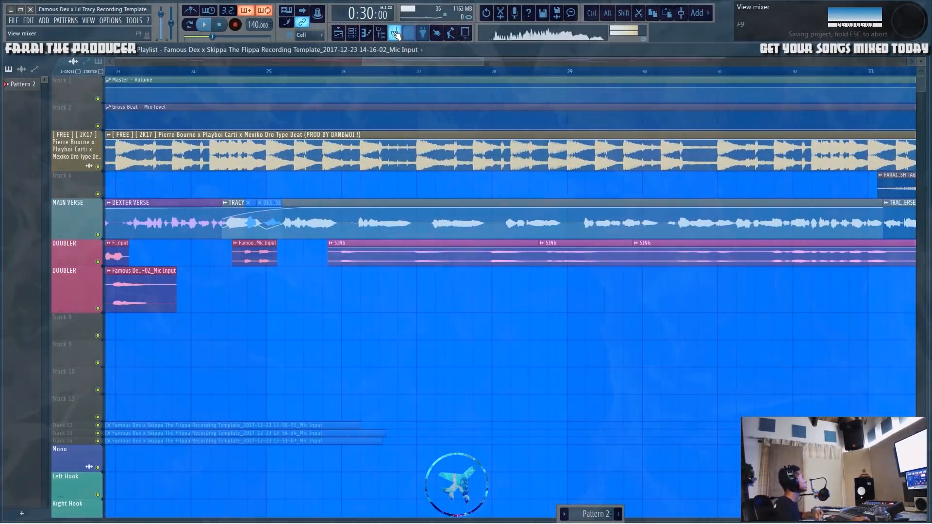
{"action": "left_click", "coordinate": [395, 33]}
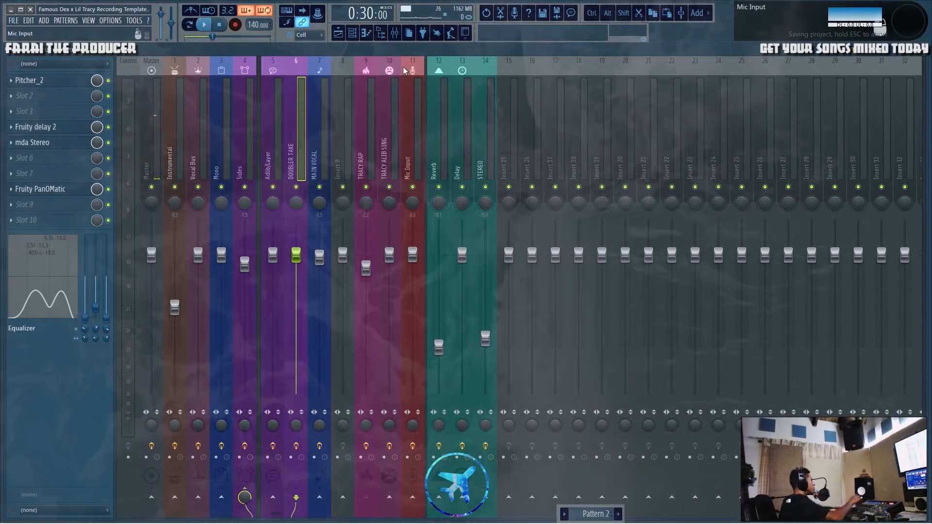
{"action": "left_click", "coordinate": [413, 126]}
{"action": "left_click", "coordinate": [48, 64]}
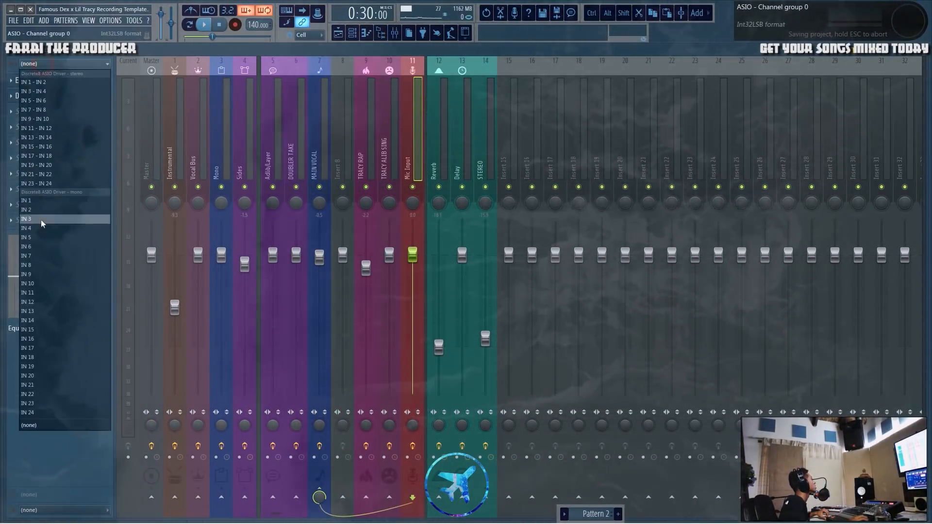
{"action": "left_click", "coordinate": [40, 201]}
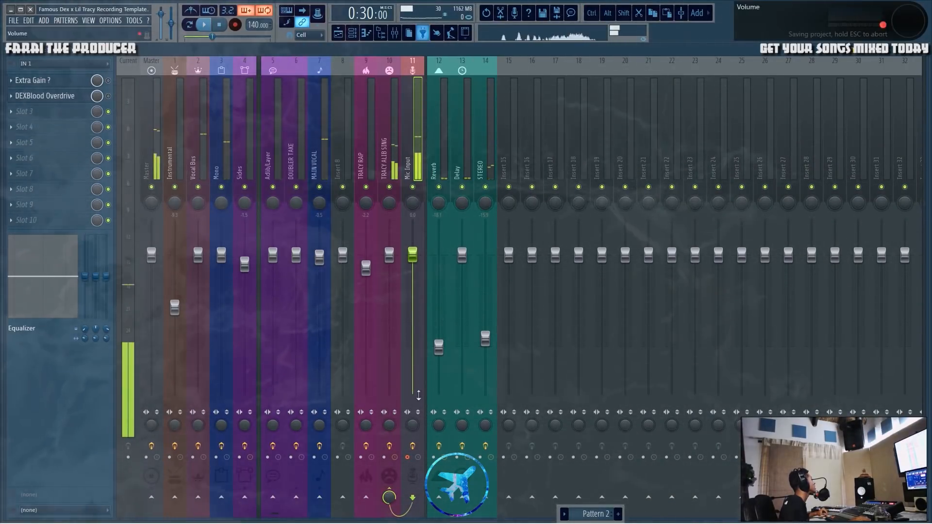
Save the project and review the Pitcher_2 plugin on the TRACY RAP mixer channel, closing it when finished.
{"action": "left_click", "coordinate": [368, 145]}
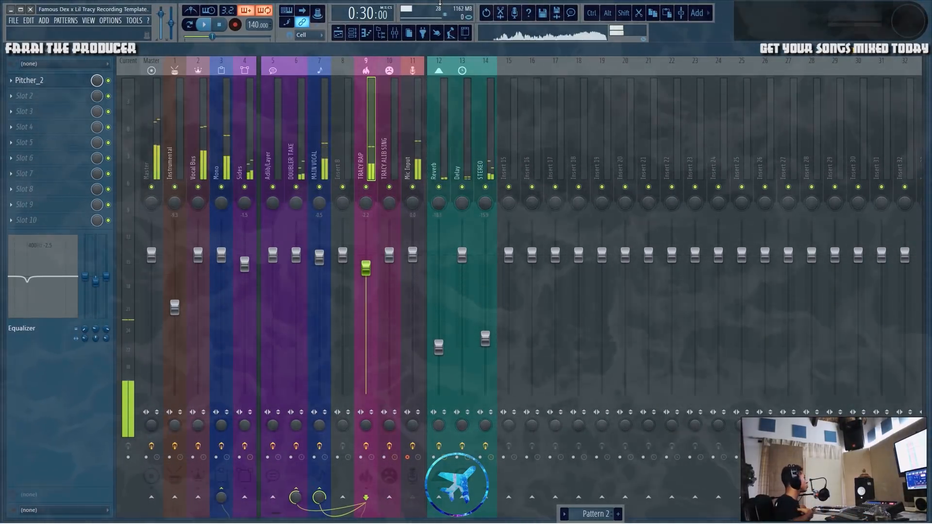
{"action": "key", "text": "ctrl+s"}
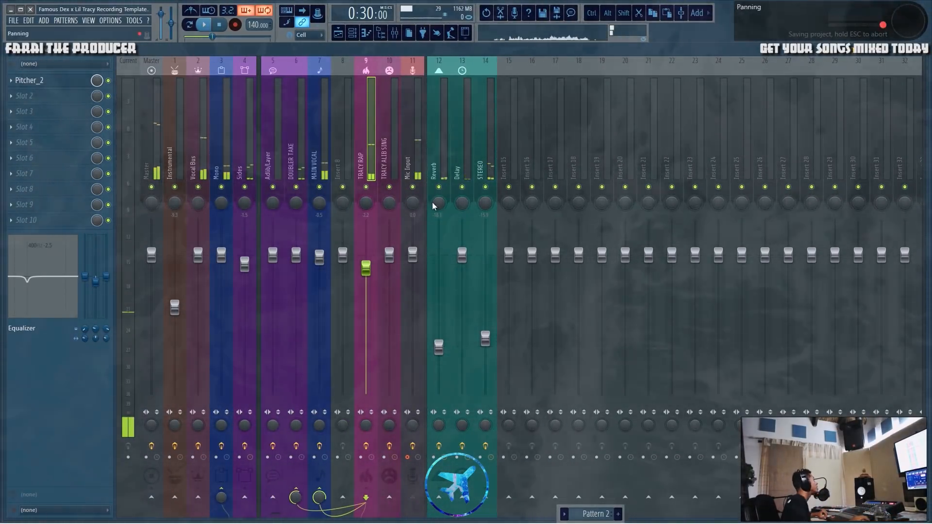
{"action": "left_click", "coordinate": [82, 80]}
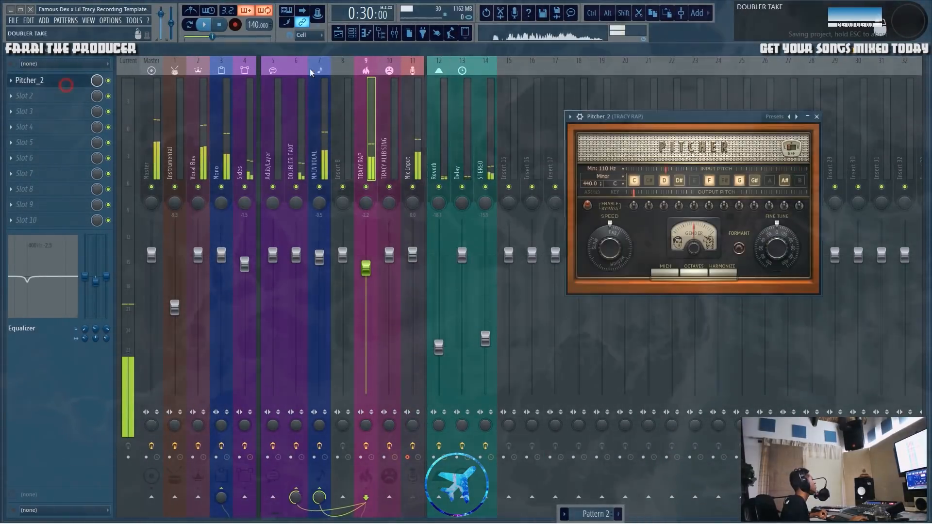
{"action": "left_click_drag", "start_coordinate": [720, 120], "coordinate": [625, 122]}
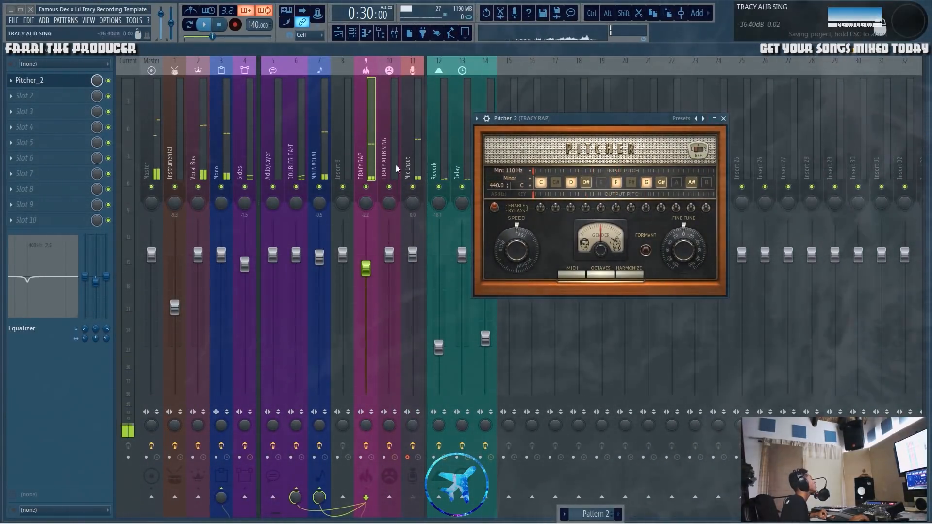
{"action": "key", "text": "F5"}
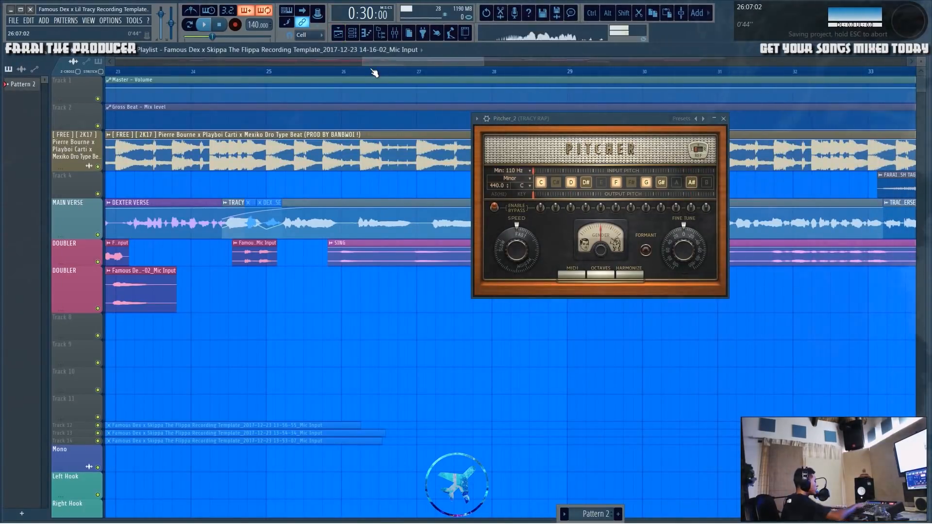
{"action": "left_click", "coordinate": [395, 32]}
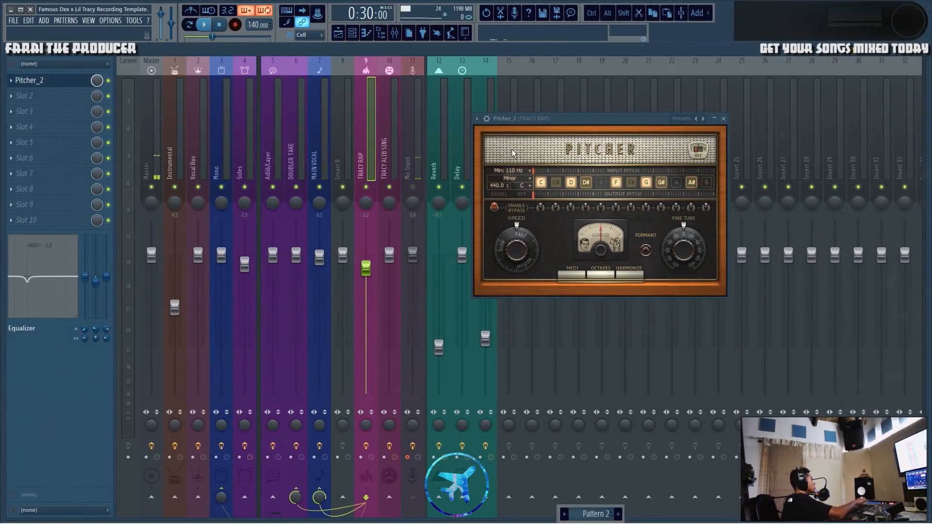
{"action": "left_click", "coordinate": [723, 119]}
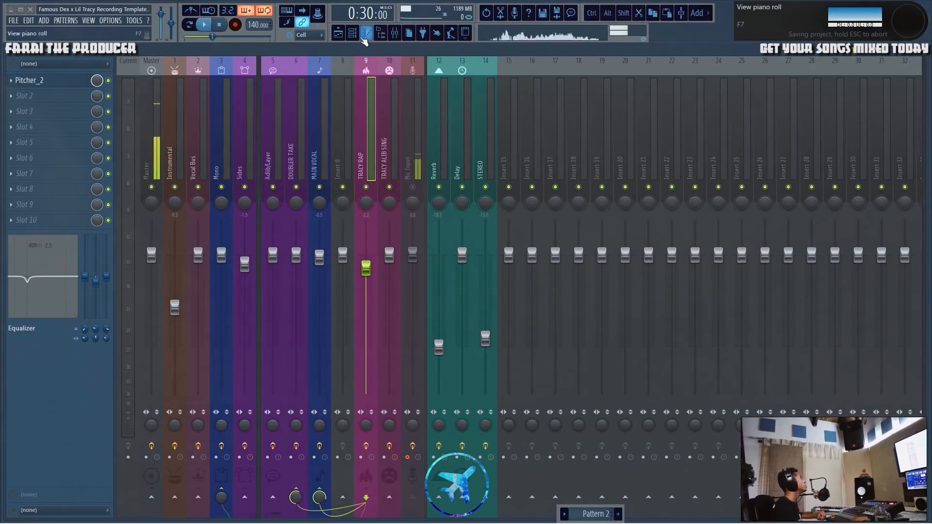
Play the playlist from about bar 24 and make the first DOUBLER track much taller to enlarge its SING clips.
{"action": "key", "text": "F5"}
{"action": "scroll", "coordinate": [382, 77], "scroll_direction": "down", "scroll_amount": 5}
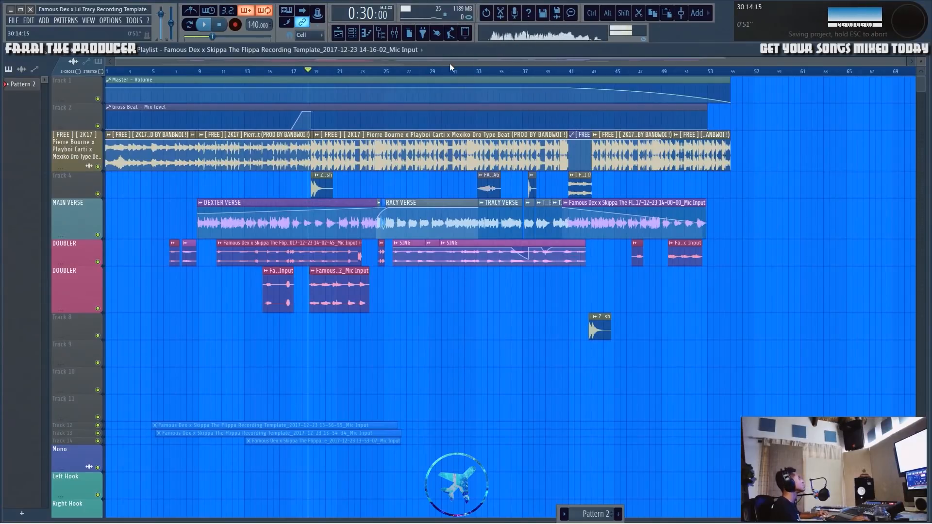
{"action": "scroll", "coordinate": [450, 67], "scroll_direction": "up", "scroll_amount": 2}
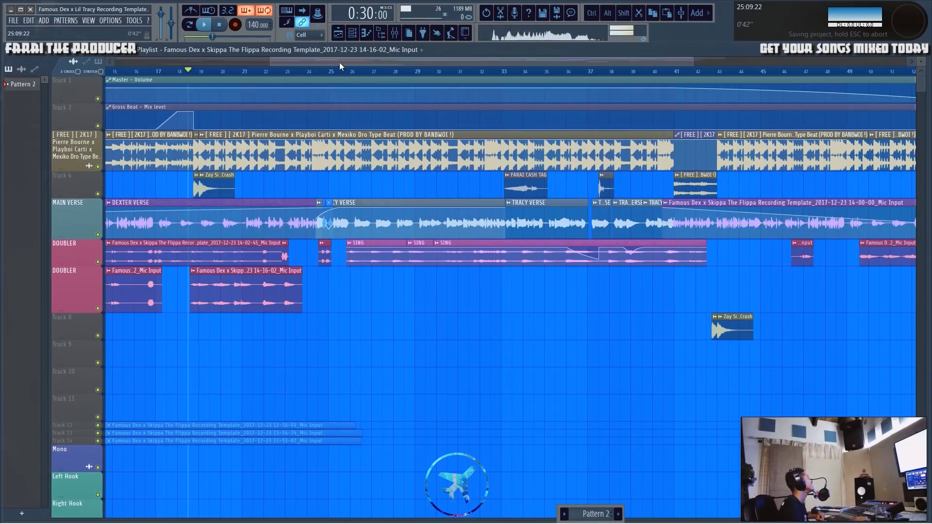
{"action": "left_click_drag", "start_coordinate": [460, 381], "coordinate": [434, 387]}
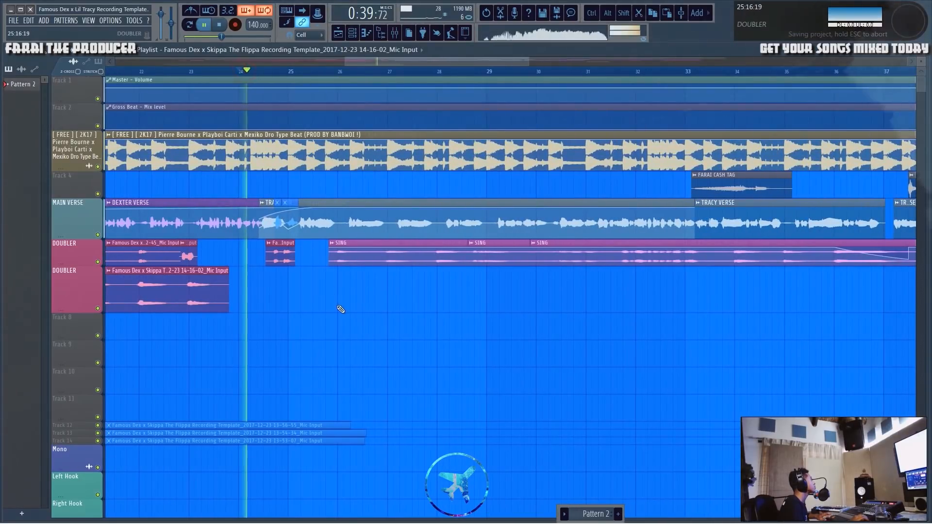
{"action": "left_click", "coordinate": [373, 262], "text": "ctrl"}
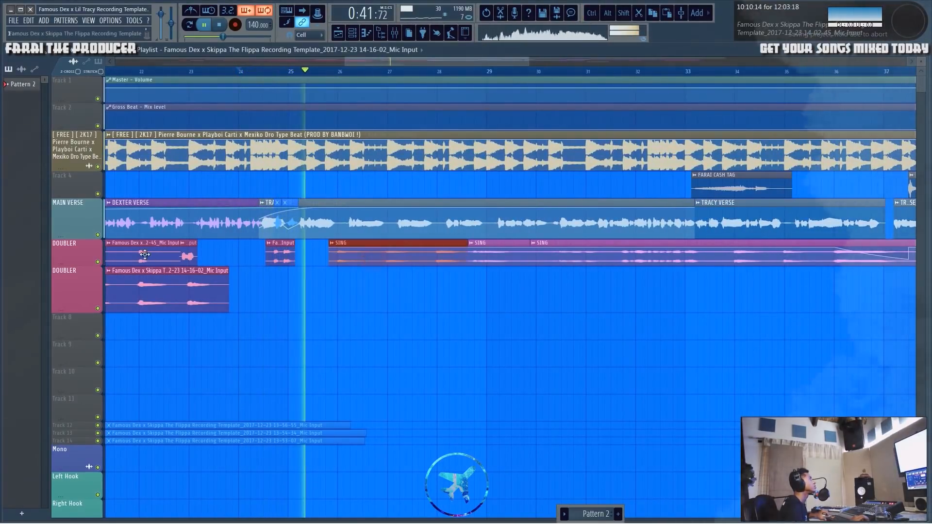
{"action": "left_click_drag", "start_coordinate": [65, 263], "coordinate": [69, 274]}
{"action": "left_click", "coordinate": [369, 402], "text": "ctrl"}
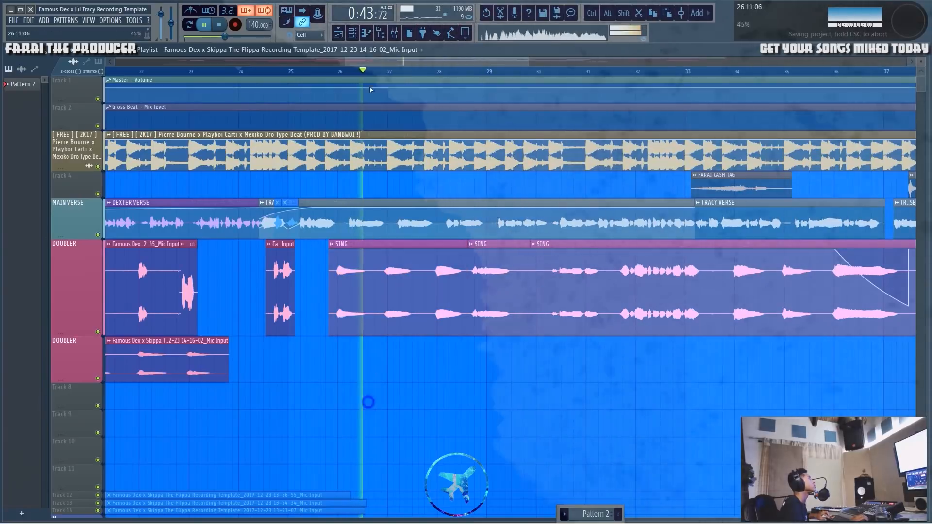
{"action": "key", "text": "space"}
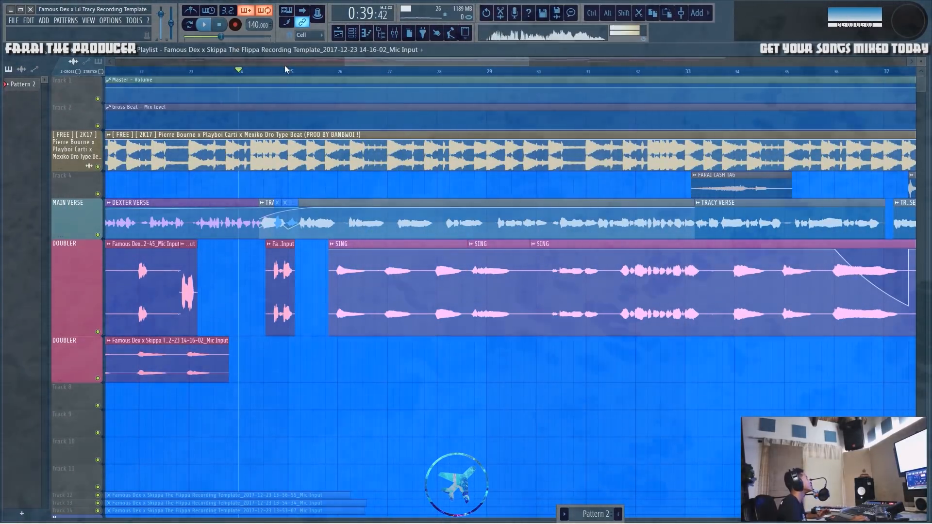
Mute the first DOUBLER playlist track and play the Tracy verse from about bar 24 without it.
{"action": "scroll", "coordinate": [286, 72], "scroll_direction": "down", "scroll_amount": 4}
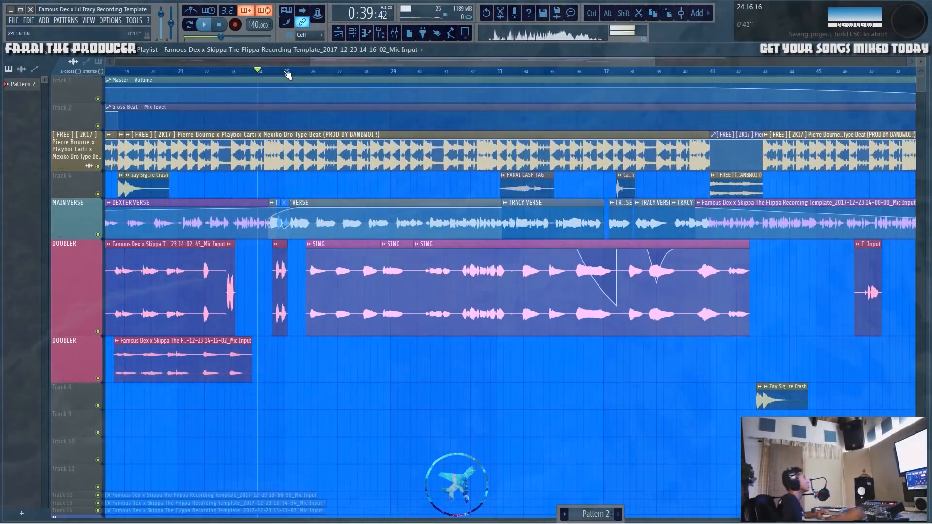
{"action": "left_click_drag", "start_coordinate": [346, 260], "coordinate": [444, 303]}
{"action": "left_click", "coordinate": [484, 400], "text": "ctrl"}
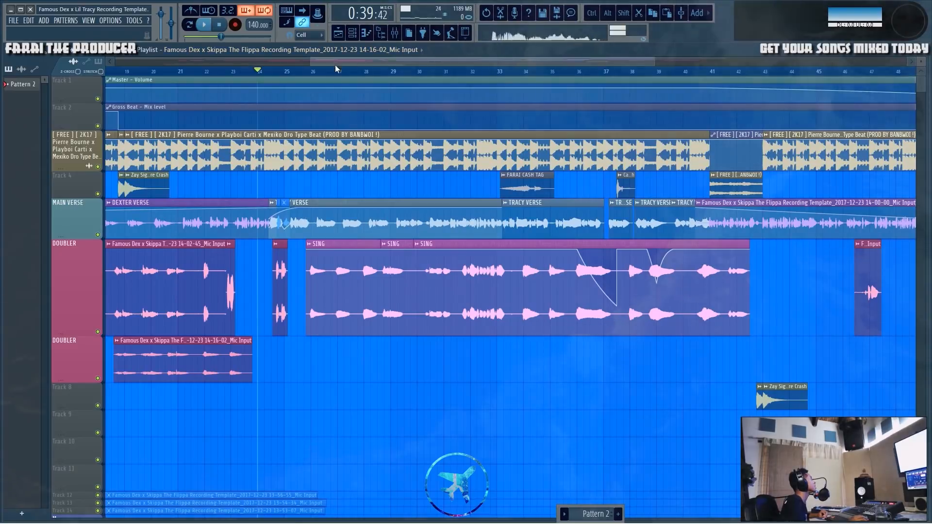
{"action": "scroll", "coordinate": [335, 66], "scroll_direction": "up", "scroll_amount": 4}
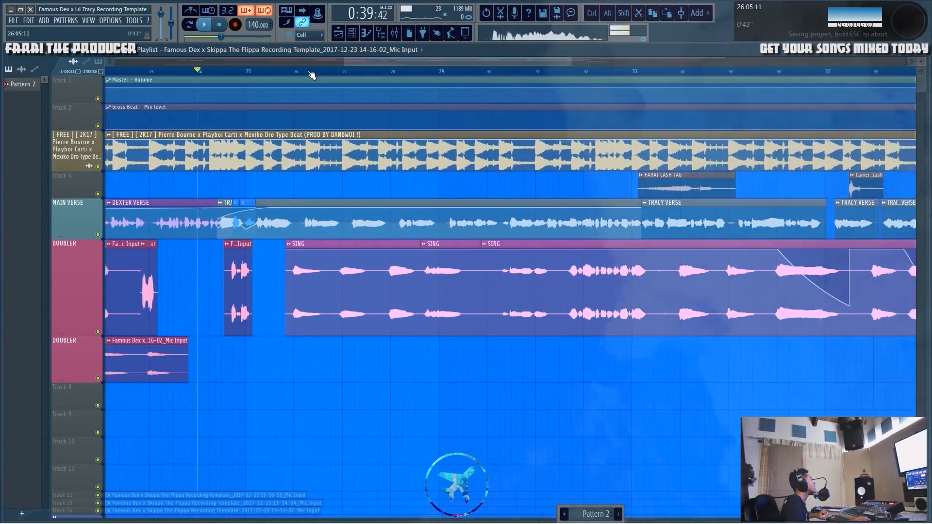
{"action": "scroll", "coordinate": [311, 72], "scroll_direction": "down", "scroll_amount": 5}
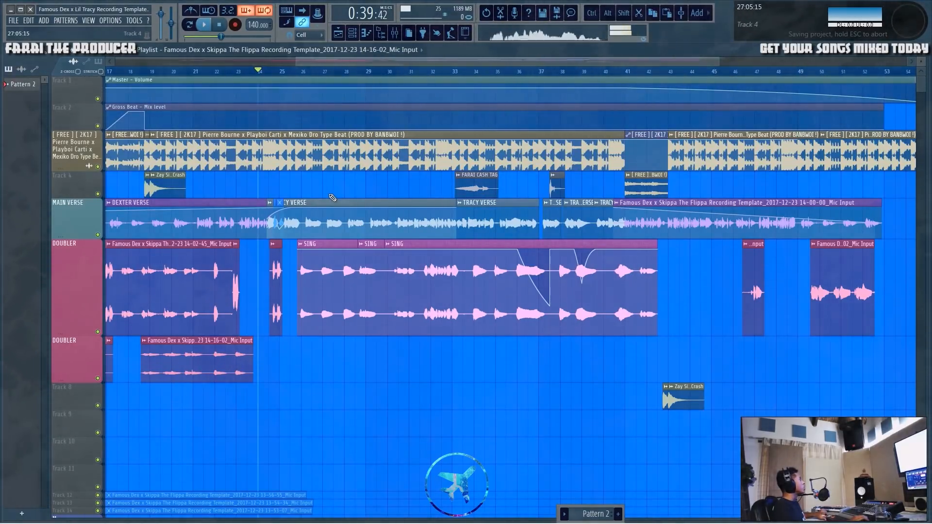
{"action": "left_click", "coordinate": [97, 331]}
{"action": "key", "text": "space"}
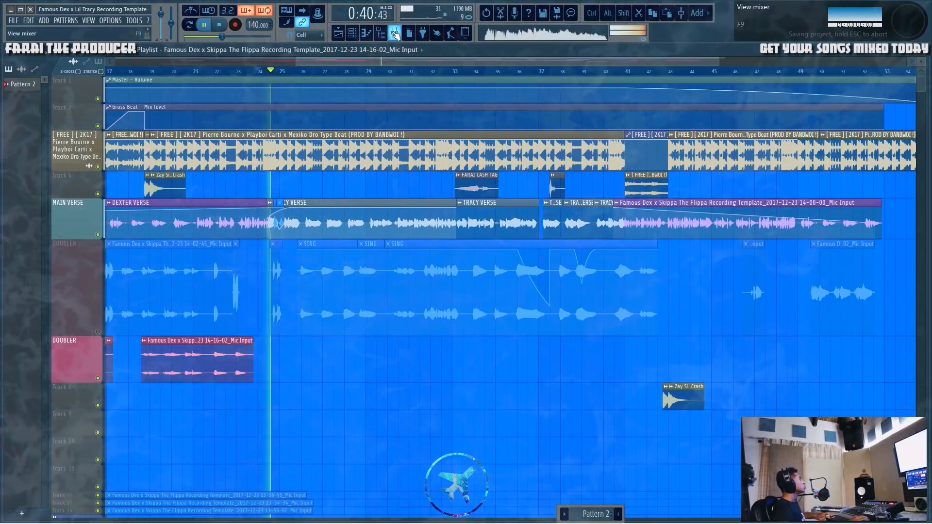
Check the TRACY RAP channel during playback, stop, and inspect its Pitcher_2 settings before closing the plugin.
{"action": "left_click", "coordinate": [395, 33]}
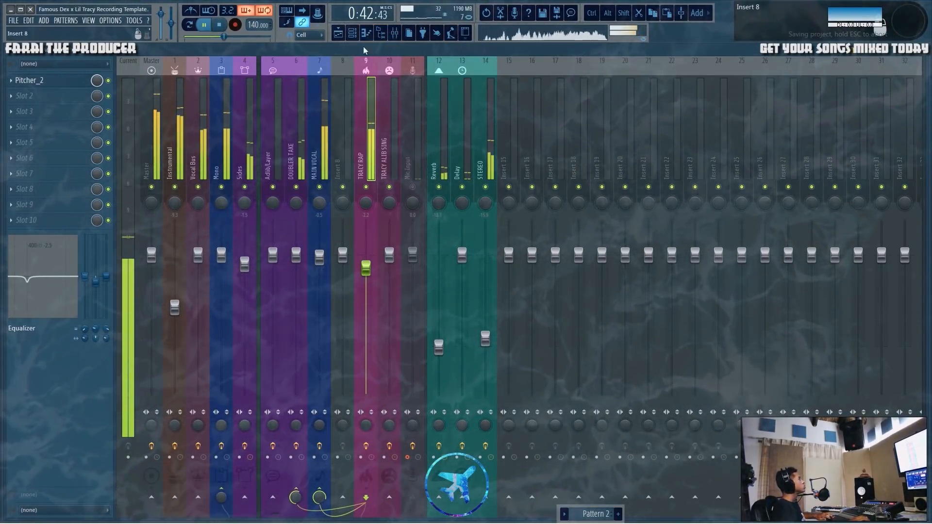
{"action": "left_click", "coordinate": [368, 120]}
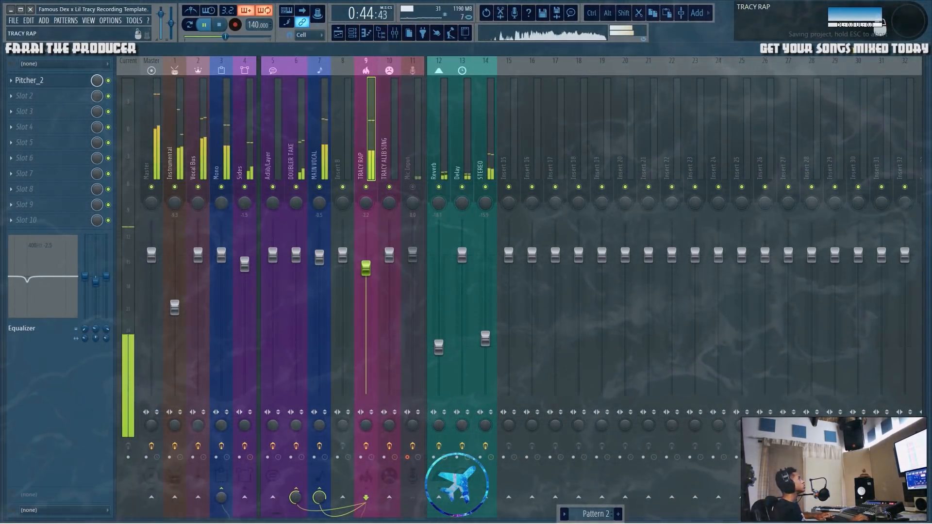
{"action": "key", "text": "space"}
{"action": "left_click", "coordinate": [29, 81]}
{"action": "left_click_drag", "start_coordinate": [552, 117], "coordinate": [471, 135]}
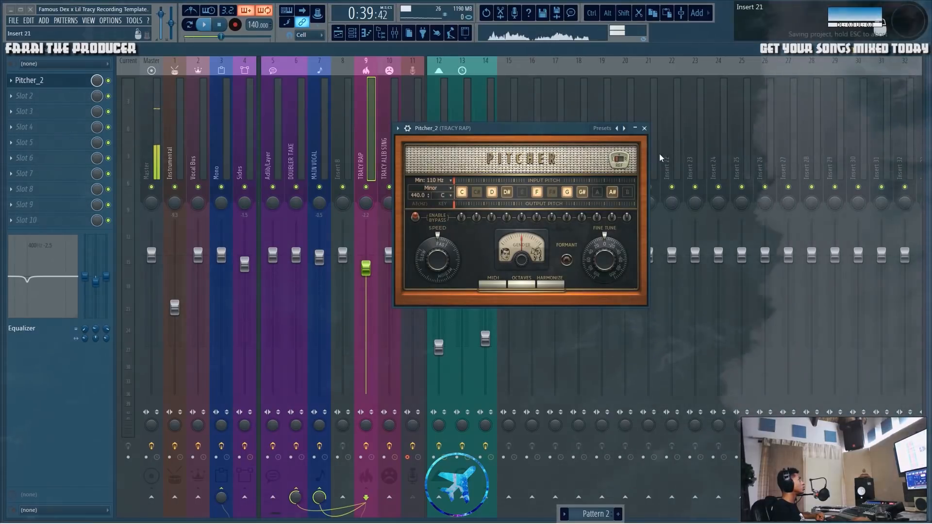
{"action": "left_click", "coordinate": [645, 128]}
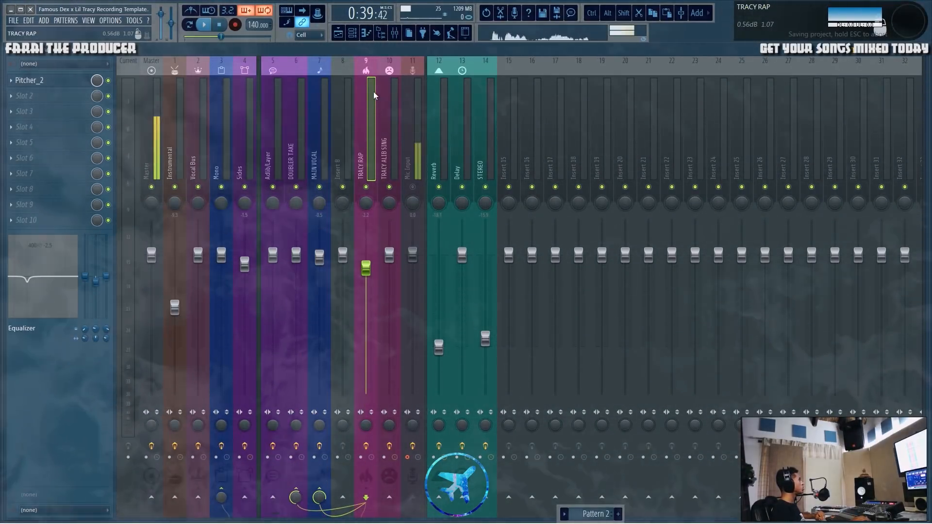
Examine the effects and routing of the MAIN VOCAL, Mono, TRACY ALIB SING and TRACY RAP channels, and briefly audition TRACY RAP.
{"action": "left_click", "coordinate": [312, 153]}
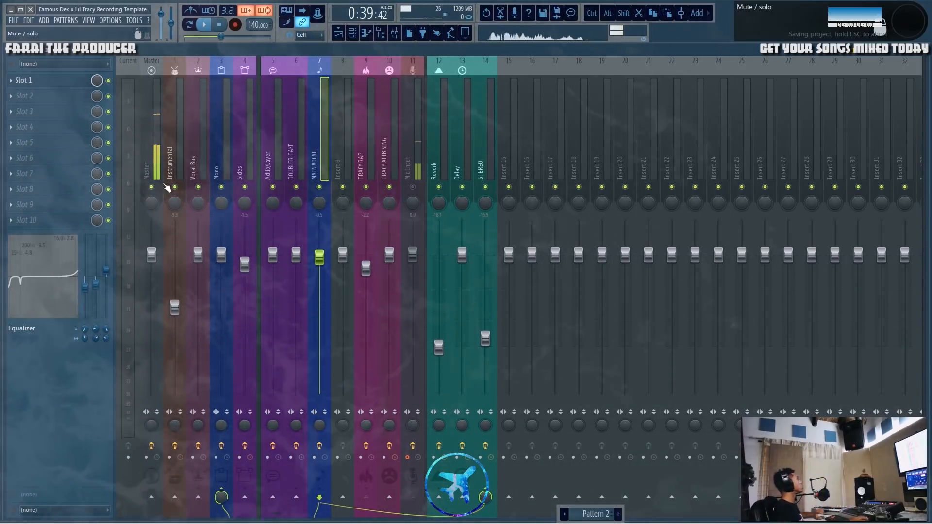
{"action": "left_click", "coordinate": [211, 135]}
{"action": "right_click", "coordinate": [218, 136]}
{"action": "left_click", "coordinate": [217, 136]}
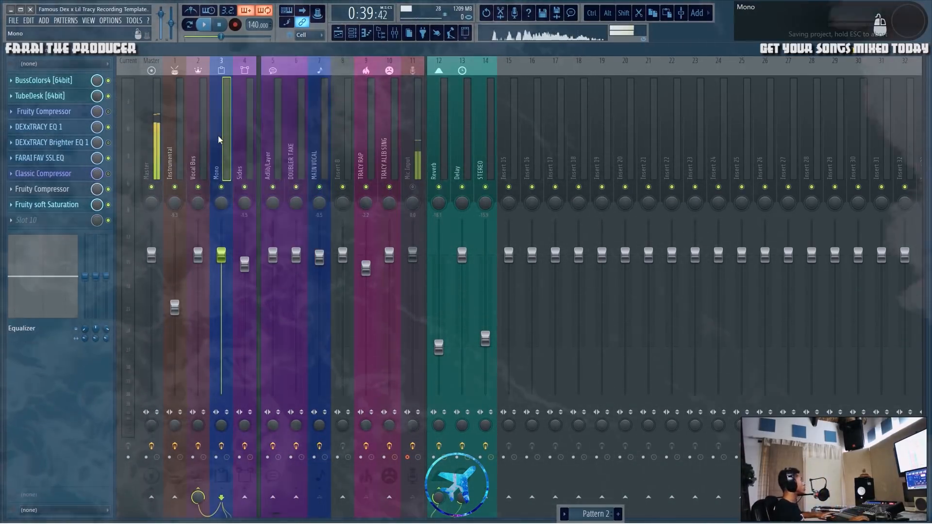
{"action": "left_click", "coordinate": [319, 142]}
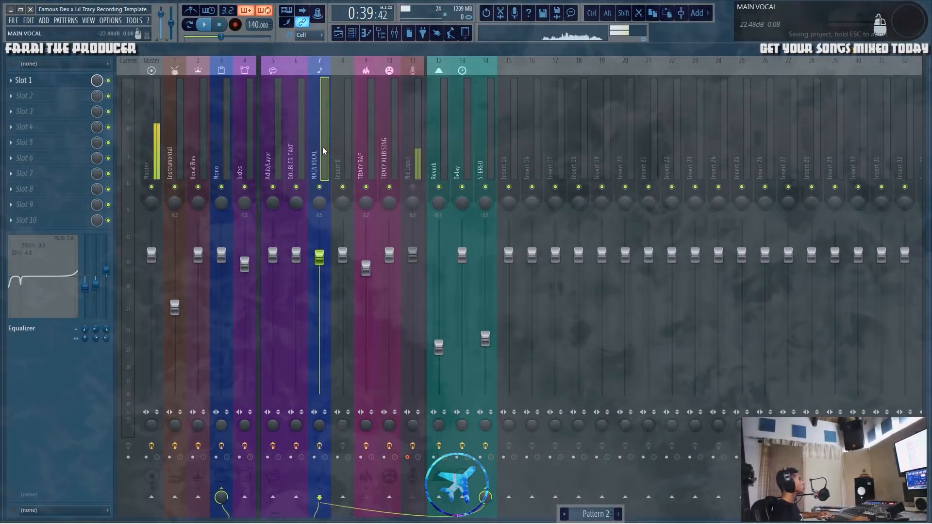
{"action": "left_click", "coordinate": [392, 145]}
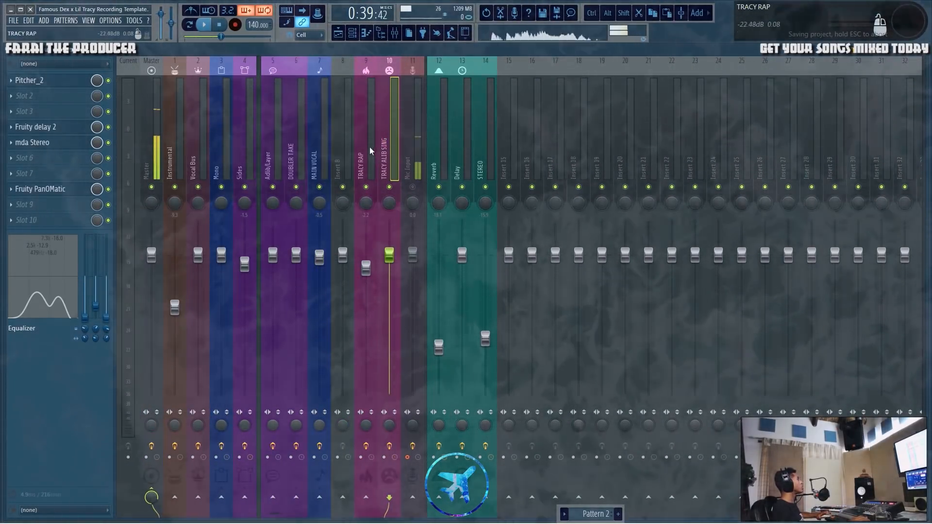
{"action": "left_click", "coordinate": [367, 148]}
{"action": "key", "text": "space"}
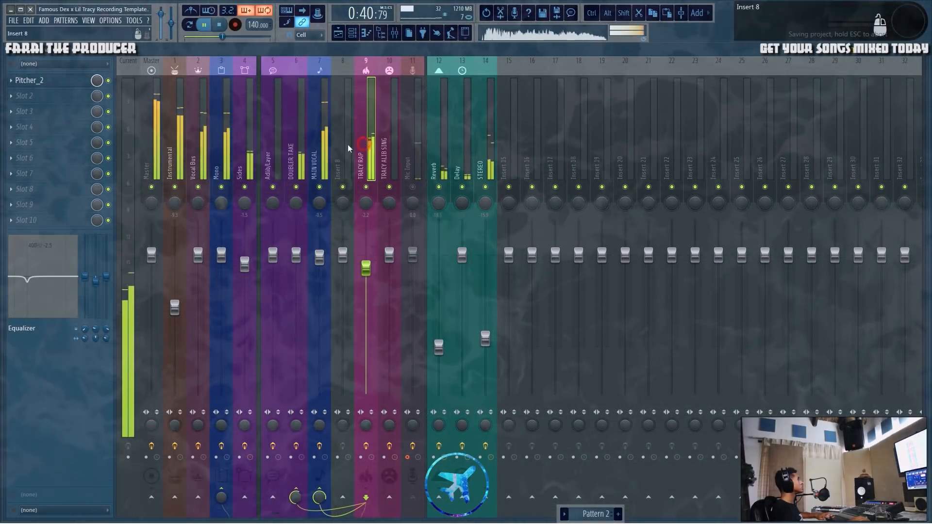
{"action": "key", "text": "space"}
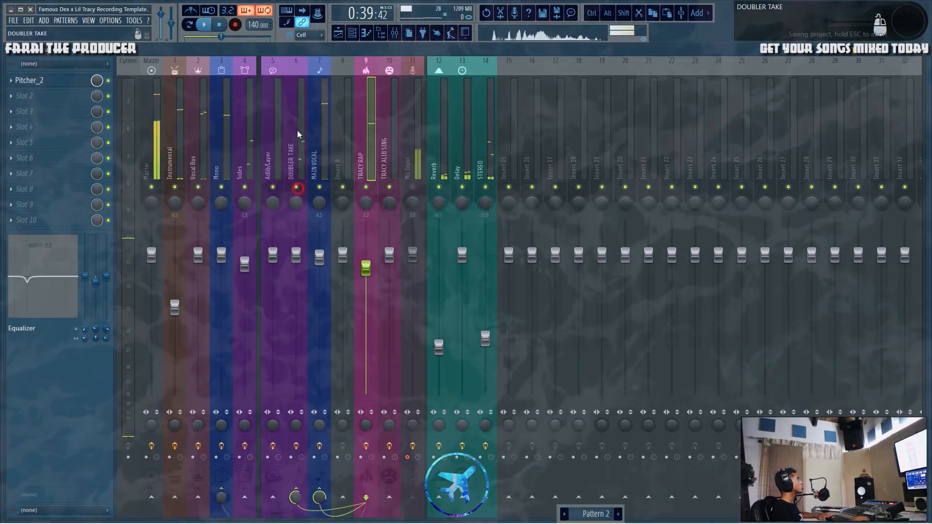
Compare the DOUBLER TAKE fader at its minimum and near its maximum during playback, and mute the STEREO channel.
{"action": "left_click", "coordinate": [302, 144]}
{"action": "left_click_drag", "start_coordinate": [296, 256], "coordinate": [297, 220]}
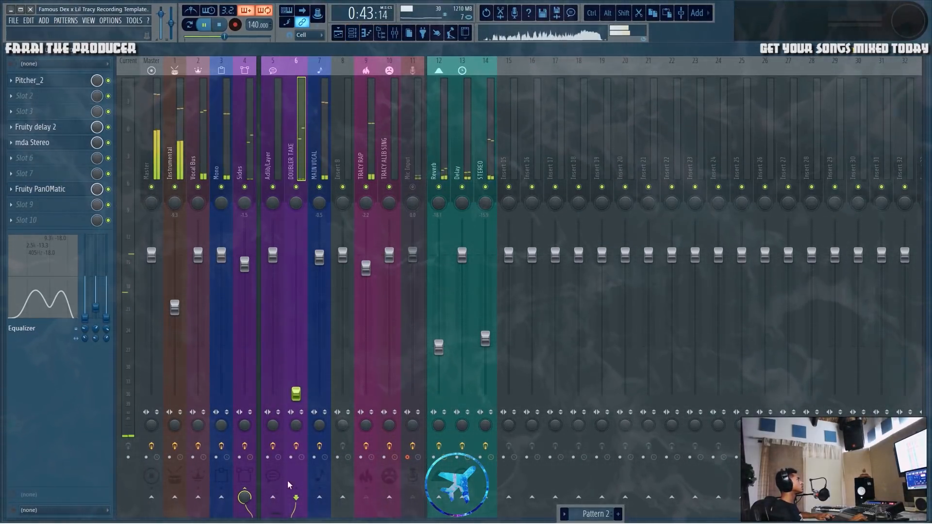
{"action": "right_click", "coordinate": [296, 392]}
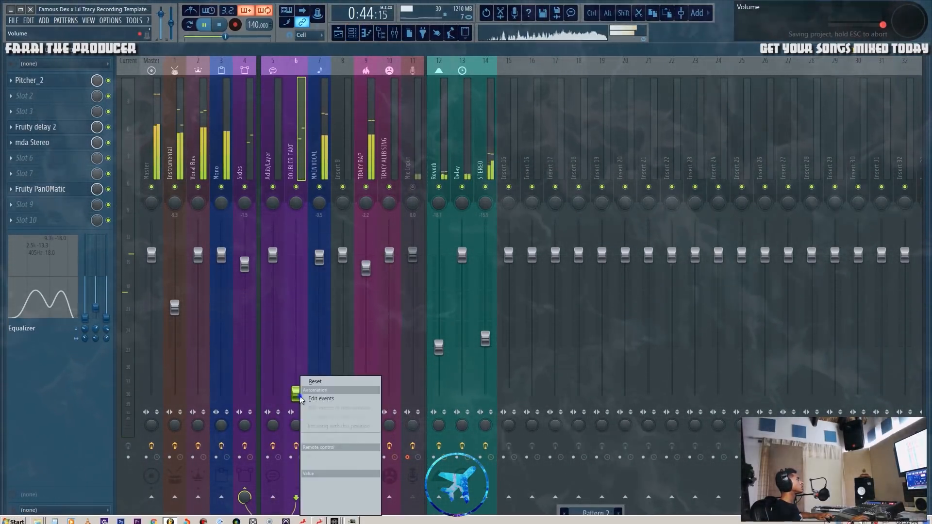
{"action": "left_click", "coordinate": [485, 188]}
{"action": "left_click_drag", "start_coordinate": [296, 394], "coordinate": [297, 222]}
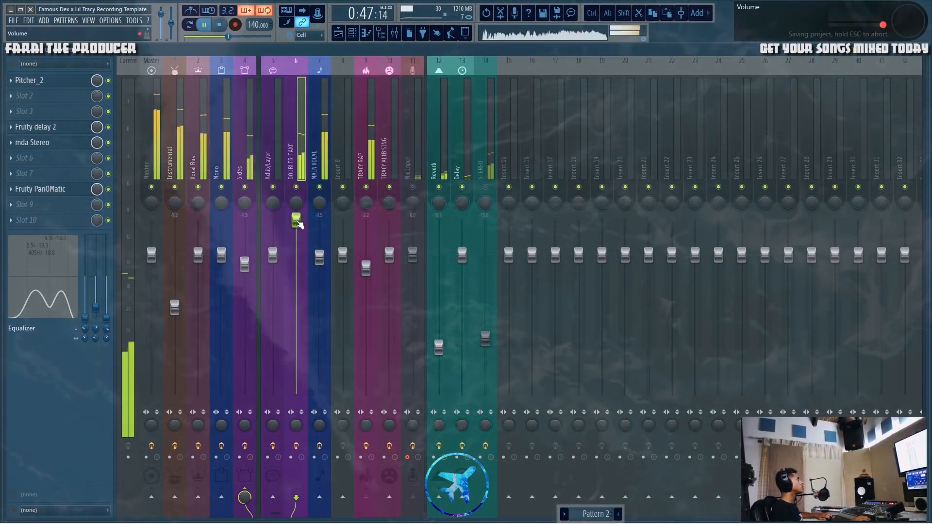
Reset the DOUBLER TAKE fader to its default level and inspect the channel's Pitcher_2 settings before closing the plugin.
{"action": "right_click", "coordinate": [298, 224]}
{"action": "left_click", "coordinate": [306, 228]}
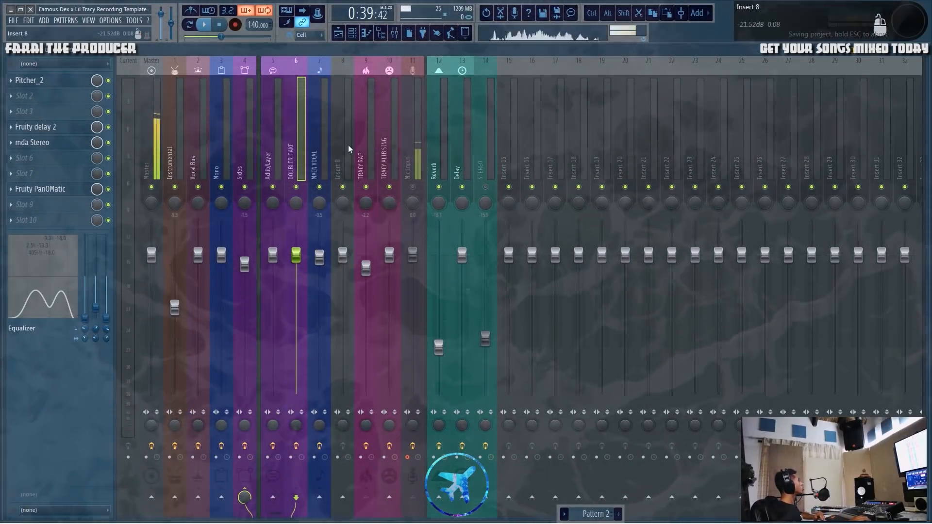
{"action": "left_click", "coordinate": [39, 81]}
{"action": "left_click_drag", "start_coordinate": [557, 120], "coordinate": [469, 136]}
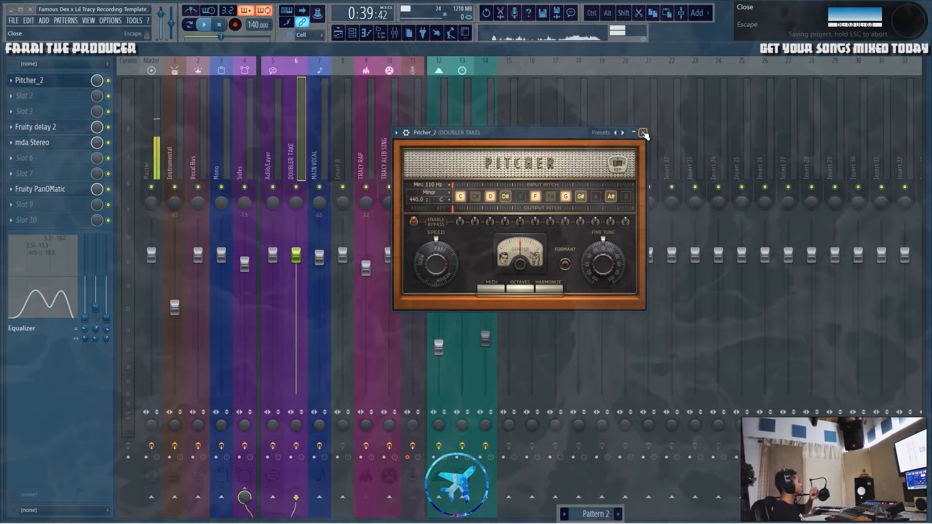
{"action": "left_click", "coordinate": [642, 133]}
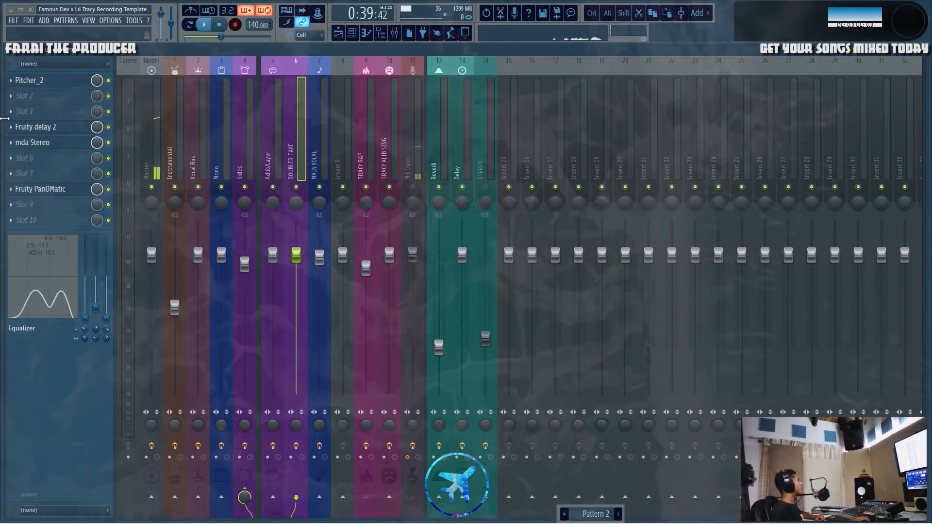
Open Fruity delay 2 on the DOUBLER TAKE channel and examine its feedback and time settings.
{"action": "left_click", "coordinate": [53, 128]}
{"action": "left_click_drag", "start_coordinate": [433, 244], "coordinate": [410, 246]}
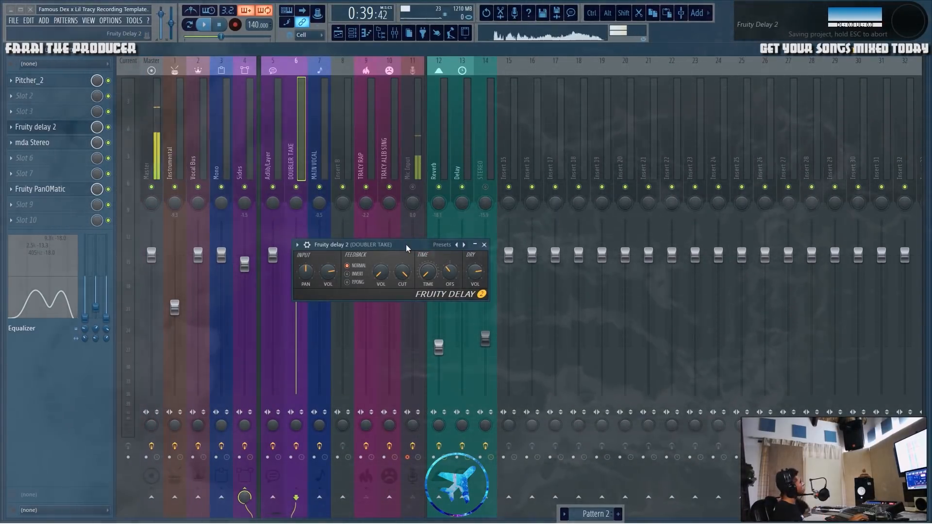
{"action": "left_click_drag", "start_coordinate": [409, 244], "coordinate": [475, 233]}
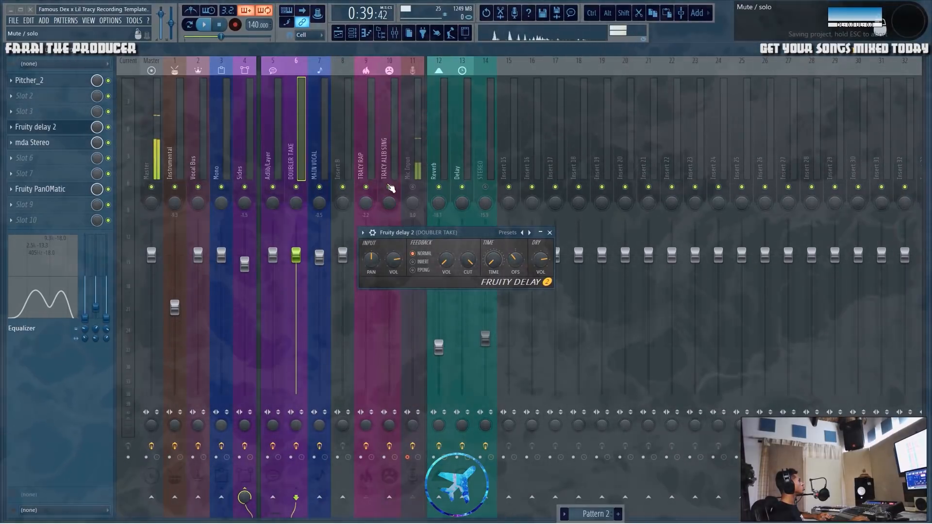
Mute the Instrumental, Reverb, Delay and STEREO channels and reselect the DOUBLER TAKE channel.
{"action": "left_click", "coordinate": [389, 155]}
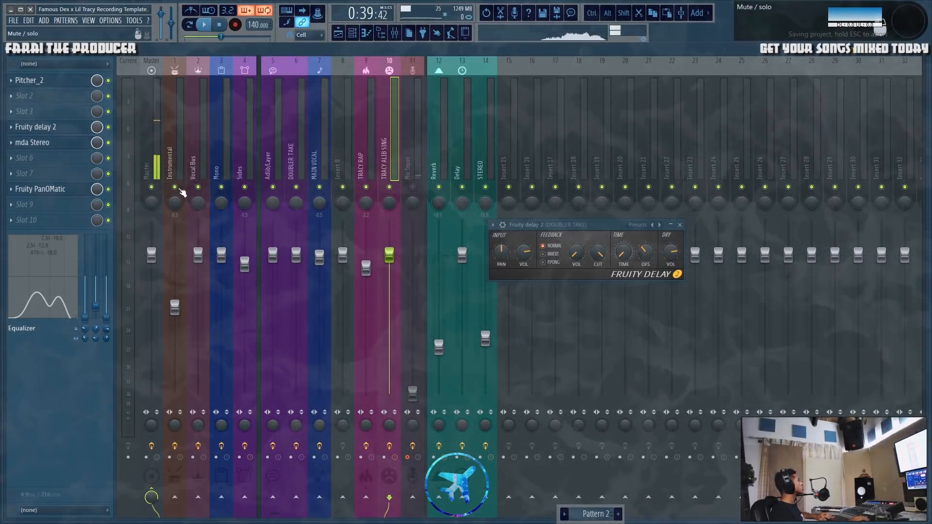
{"action": "left_click", "coordinate": [176, 188]}
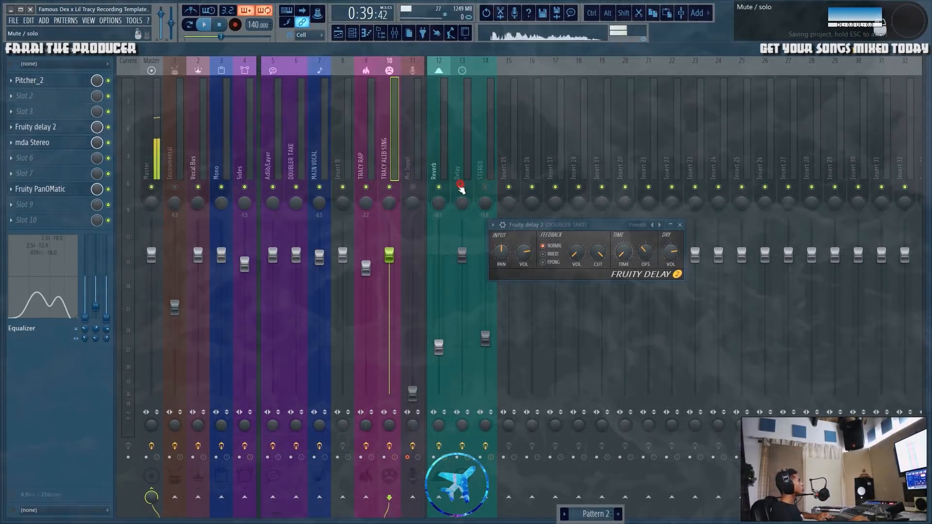
{"action": "left_click", "coordinate": [439, 186]}
{"action": "left_click", "coordinate": [294, 148]}
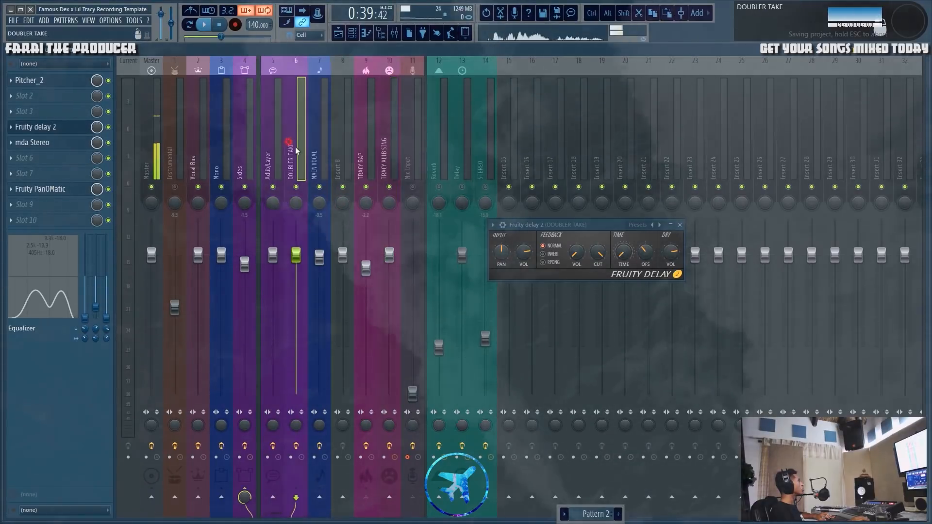
Play the vocals without instrumental and sends, checking the TRACY RAP channel before returning to DOUBLER TAKE.
{"action": "key", "text": "space"}
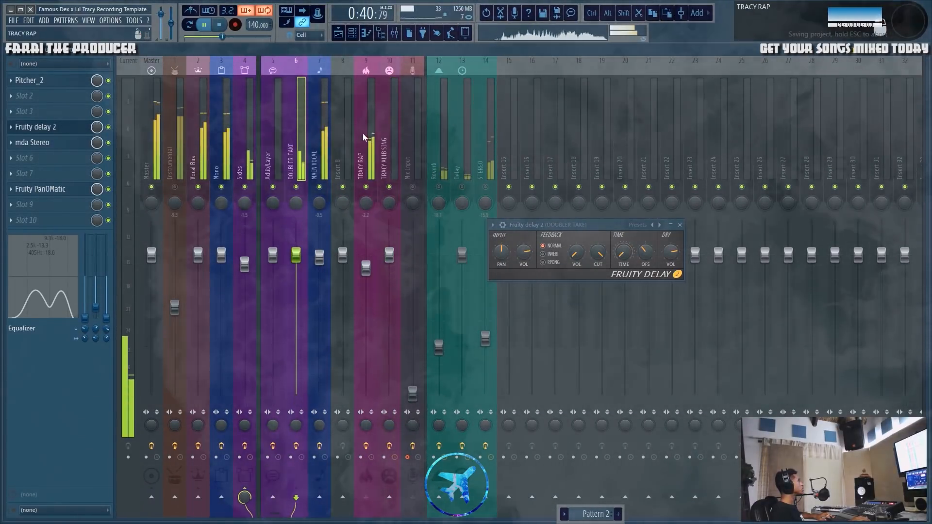
{"action": "left_click", "coordinate": [362, 138]}
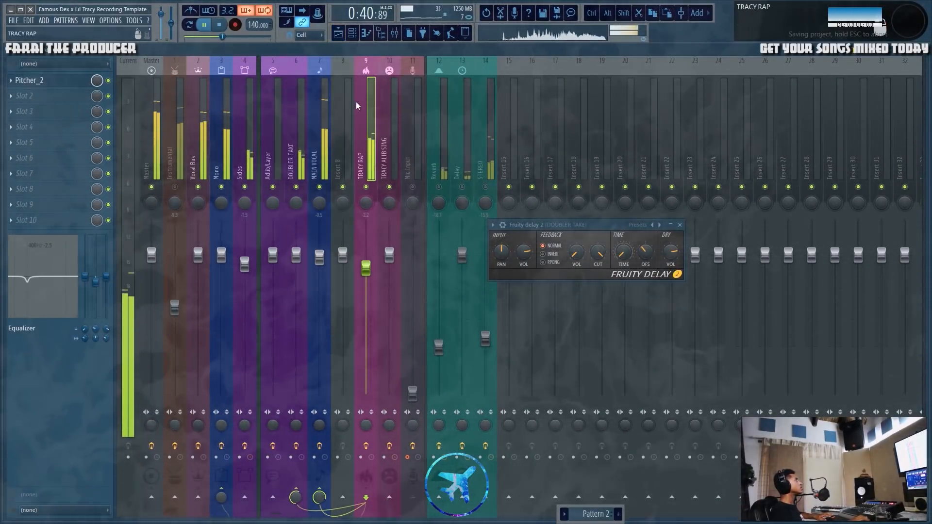
{"action": "left_click", "coordinate": [298, 145]}
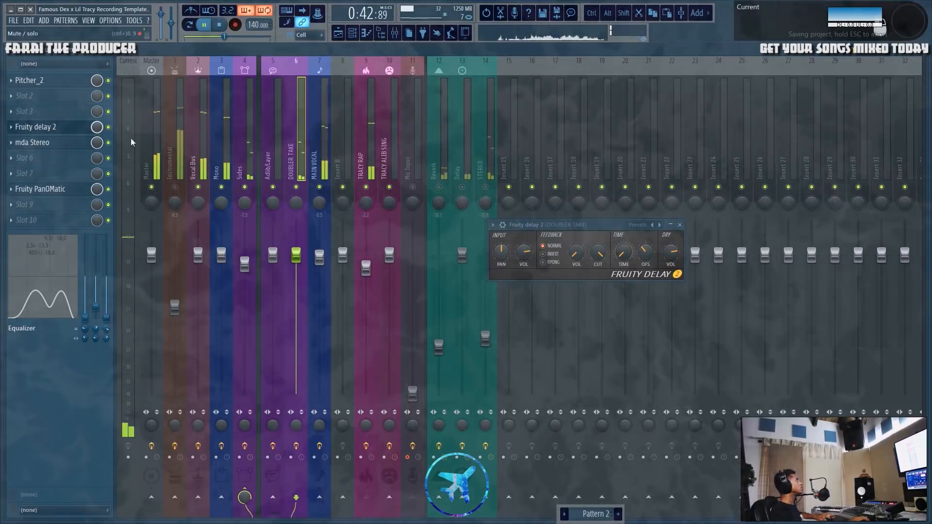
Try a 500 ms right time offset in DOUBLER TAKE's Fruity delay 2 during playback, undo the knob tweaks and close the plugin.
{"action": "left_click_drag", "start_coordinate": [663, 254], "coordinate": [663, 314]}
{"action": "left_click_drag", "start_coordinate": [645, 252], "coordinate": [646, 204]}
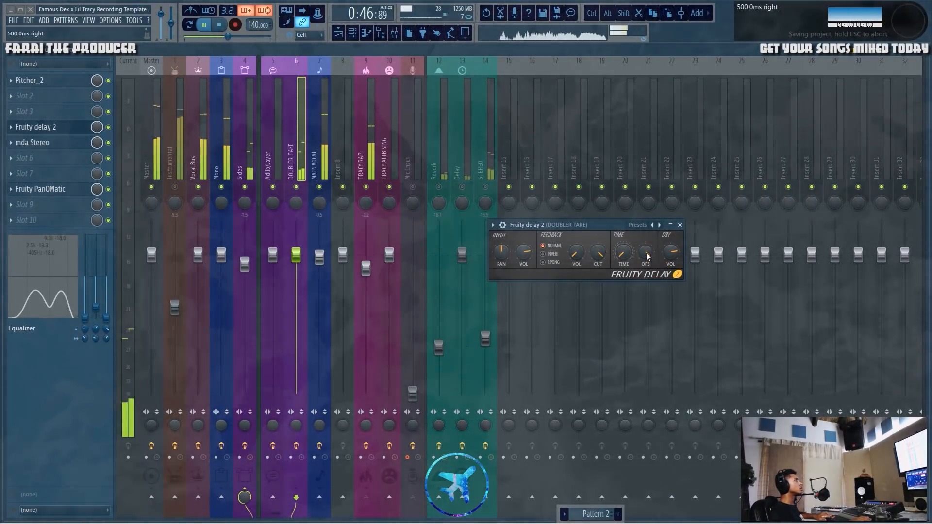
{"action": "key", "text": "ctrl+z"}
{"action": "key", "text": "ctrl+z"}
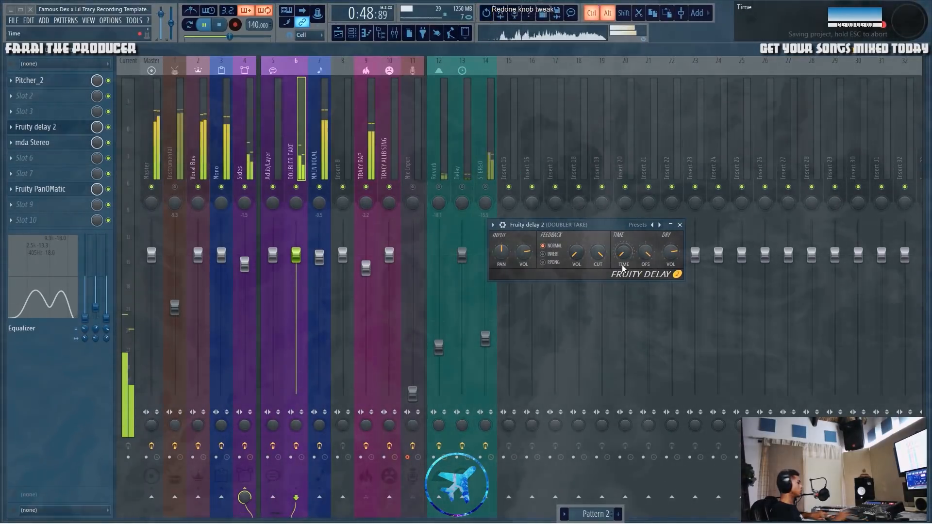
{"action": "key", "text": "ctrl+z"}
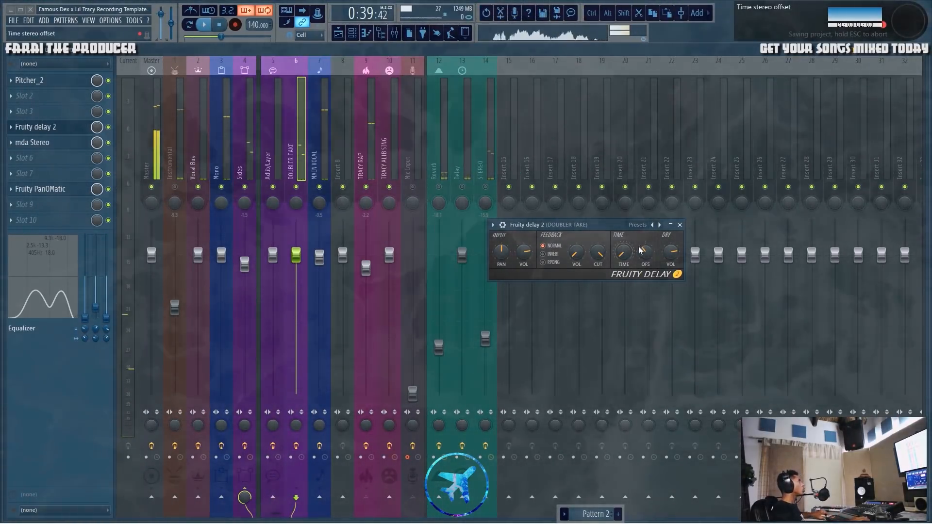
{"action": "key", "text": "ctrl+z"}
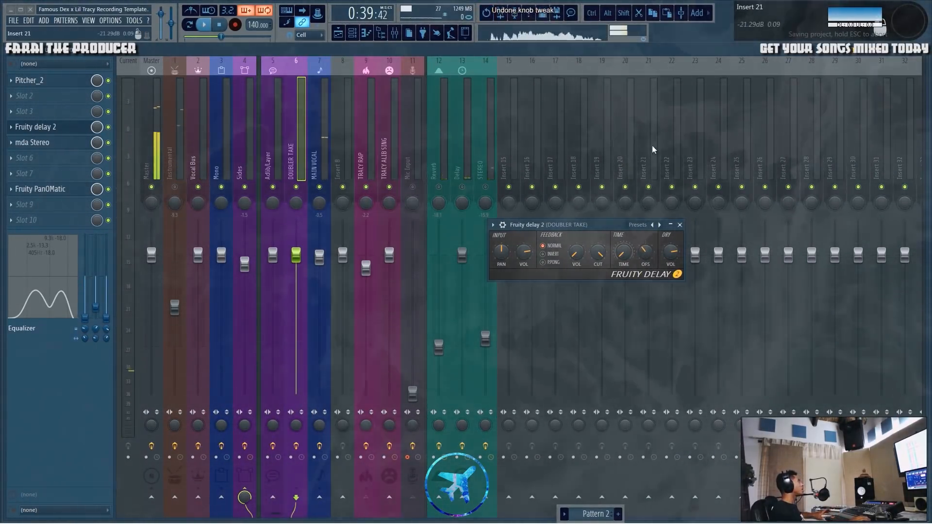
{"action": "left_click", "coordinate": [680, 225]}
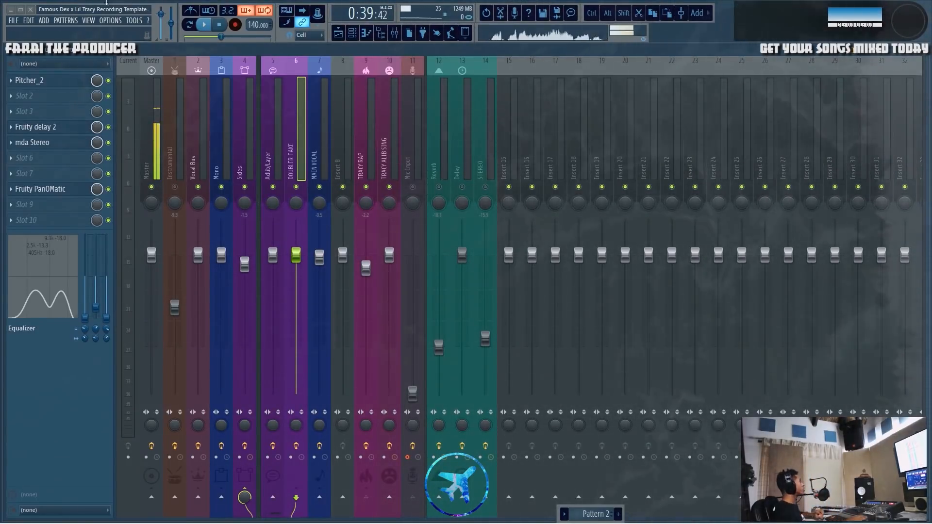
Inspect the width, delay and rate settings of mda Stereo on the DOUBLER TAKE channel.
{"action": "left_click", "coordinate": [69, 143]}
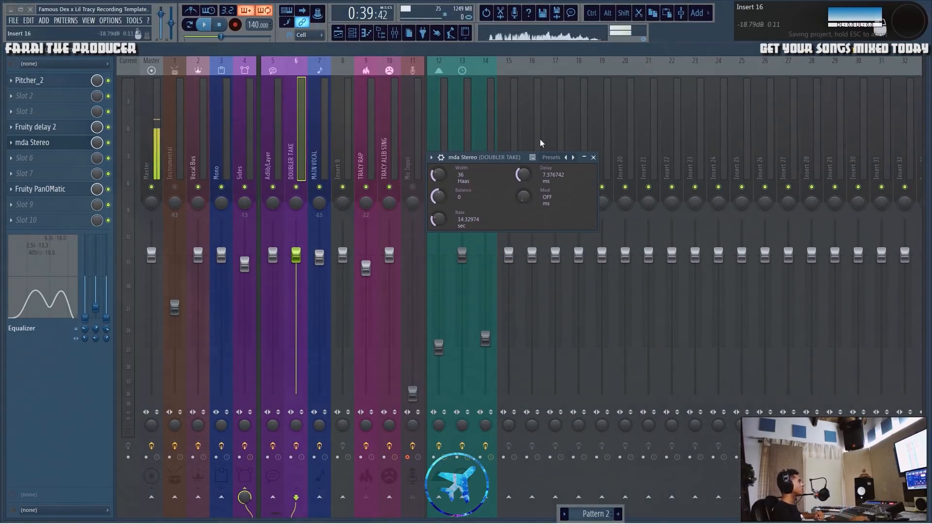
{"action": "left_click_drag", "start_coordinate": [506, 158], "coordinate": [556, 141]}
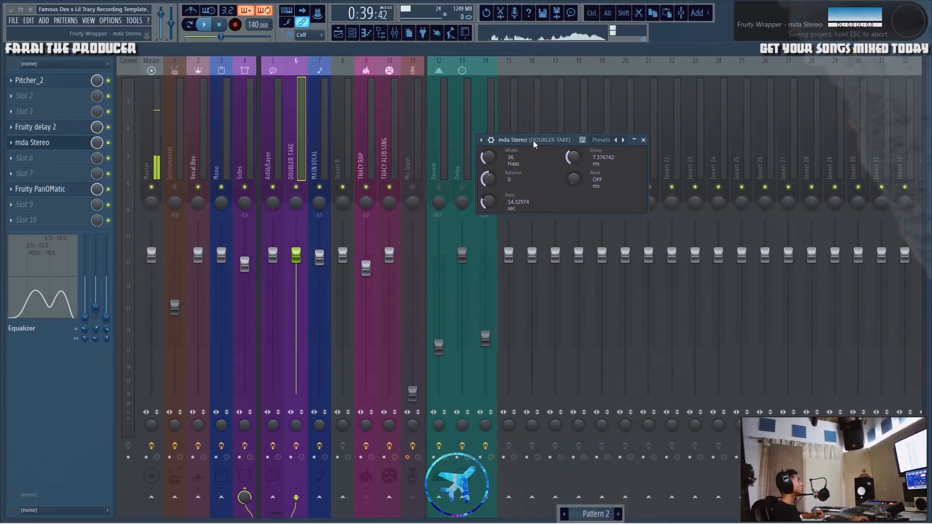
{"action": "left_click_drag", "start_coordinate": [530, 141], "coordinate": [499, 133]}
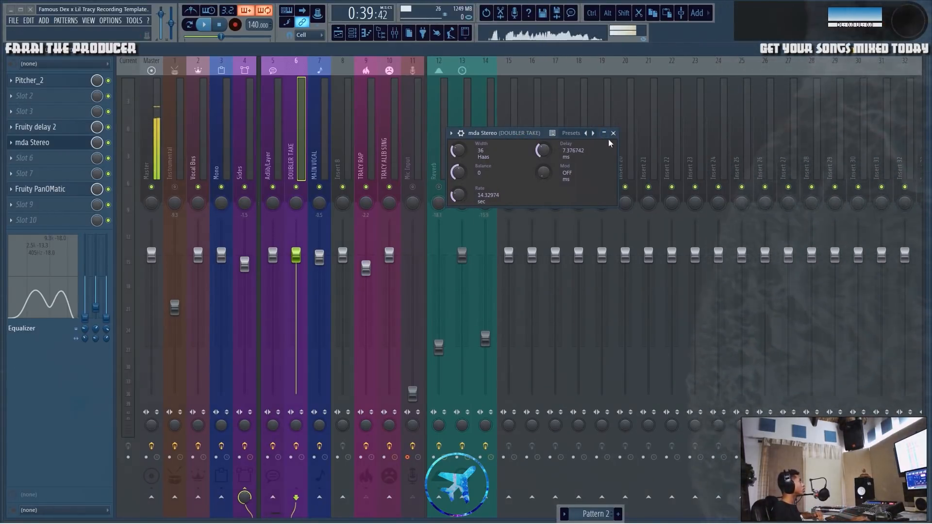
Show Fruity PanOMatic alongside mda Stereo, and review Fruity delay 2 once more before closing it.
{"action": "left_click", "coordinate": [77, 187]}
{"action": "left_click_drag", "start_coordinate": [518, 372], "coordinate": [517, 214]}
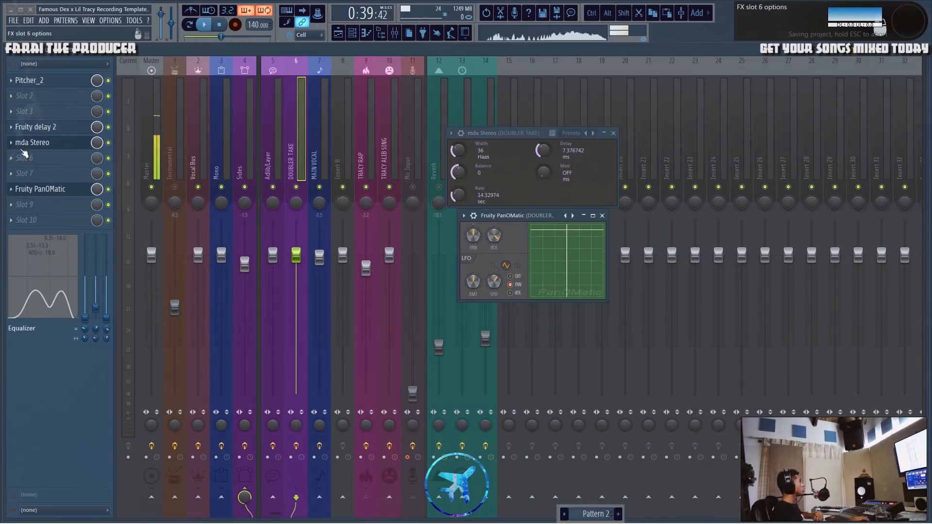
{"action": "left_click_drag", "start_coordinate": [563, 225], "coordinate": [528, 287]}
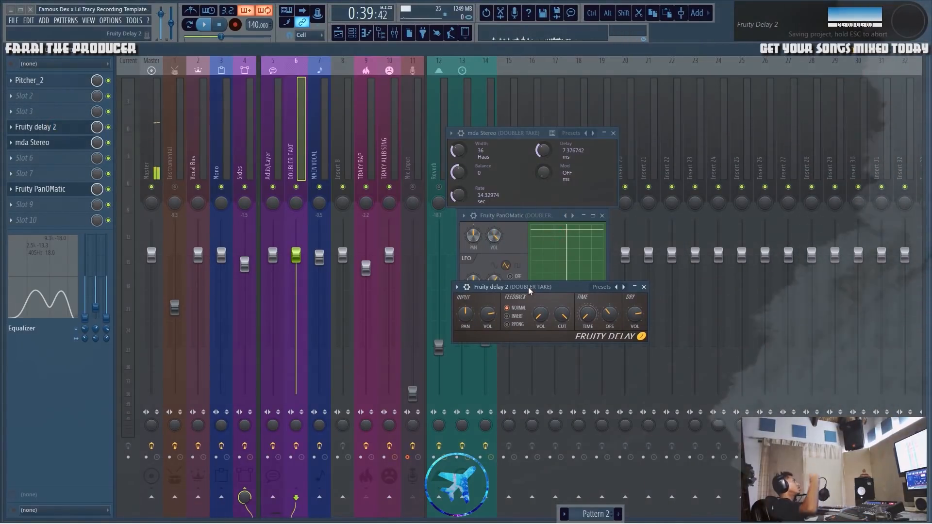
{"action": "left_click", "coordinate": [644, 287]}
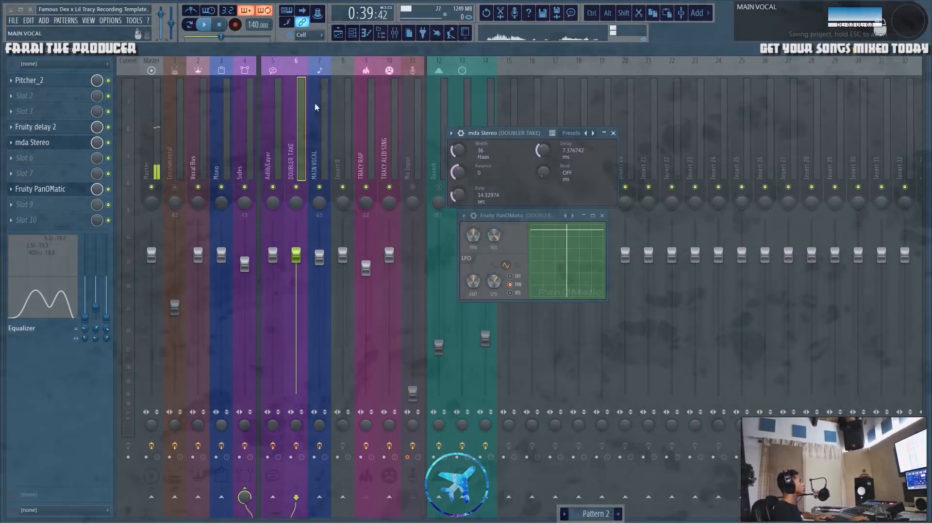
Audition the vocals with the DOUBLER TAKE channel selected and stop playback.
{"action": "left_click", "coordinate": [296, 139]}
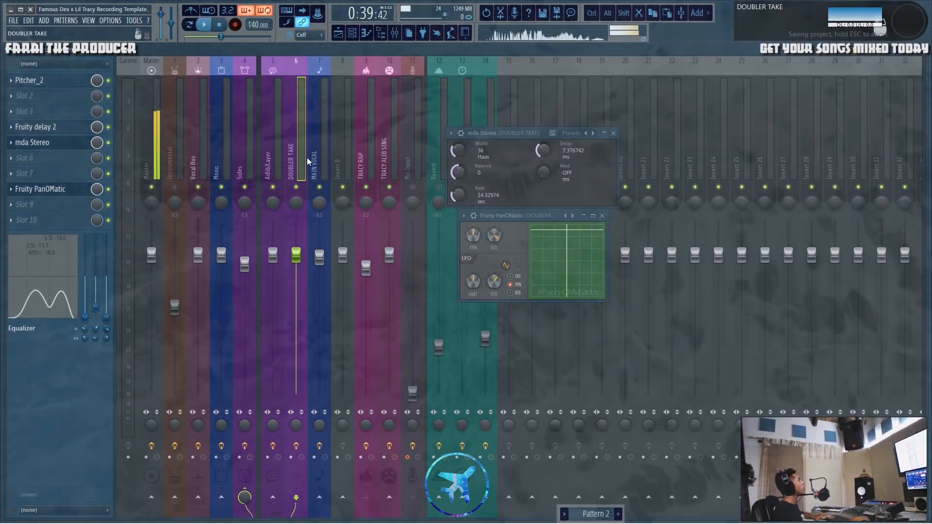
{"action": "key", "text": "space"}
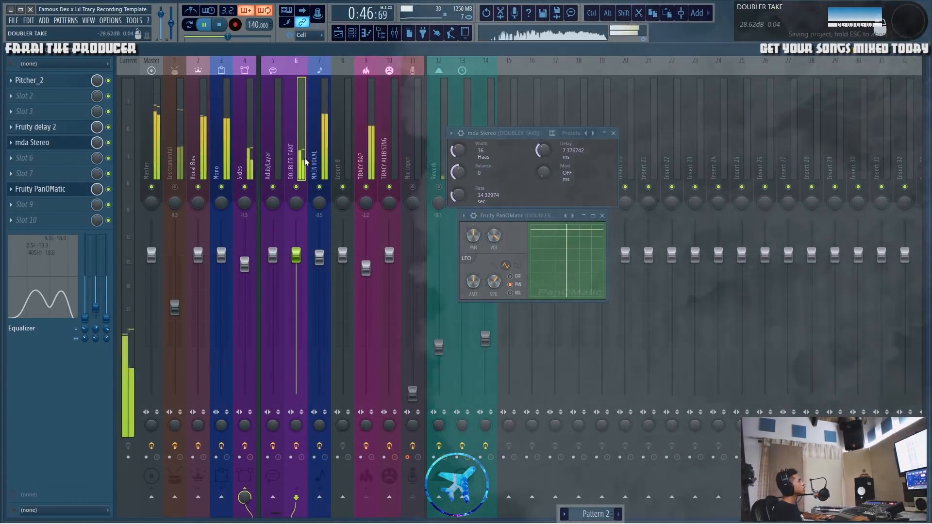
{"action": "key", "text": "space"}
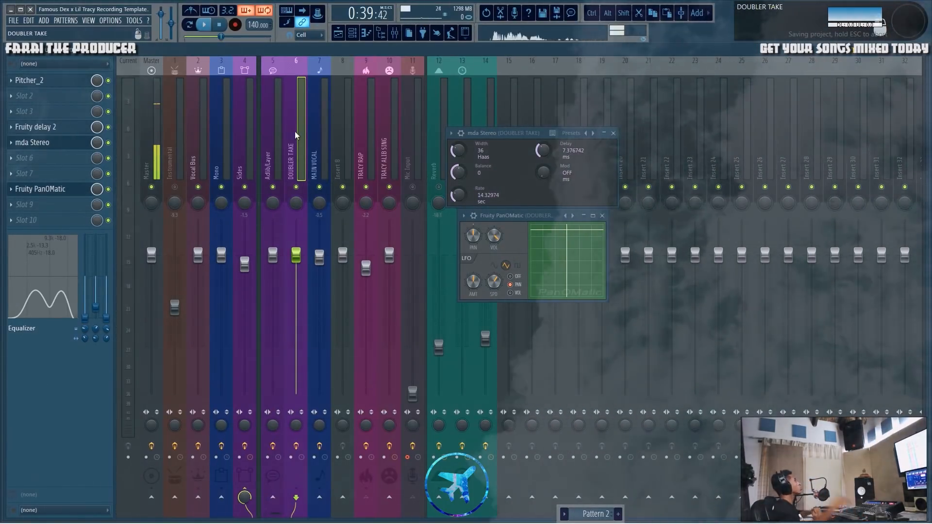
Reset the low-shelf, peaking and high-shelf equalizer levels on the DOUBLER TAKE channel, glancing at TRACY RAP in between.
{"action": "right_click", "coordinate": [99, 305]}
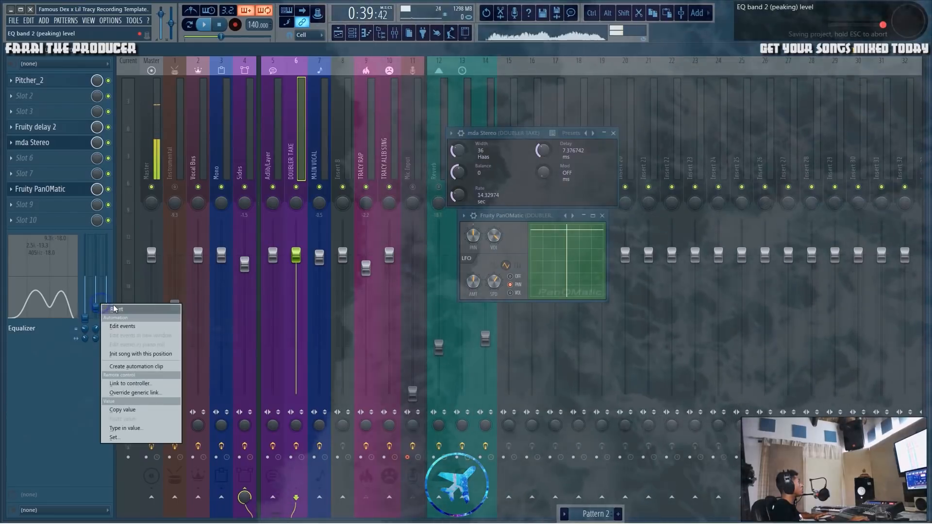
{"action": "left_click", "coordinate": [114, 309]}
{"action": "right_click", "coordinate": [108, 319]}
{"action": "left_click", "coordinate": [122, 323]}
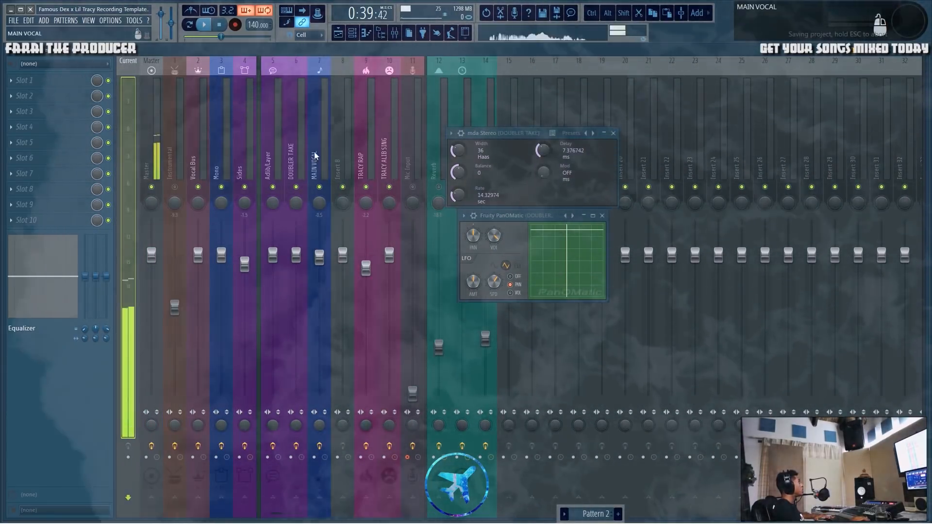
{"action": "left_click", "coordinate": [361, 155]}
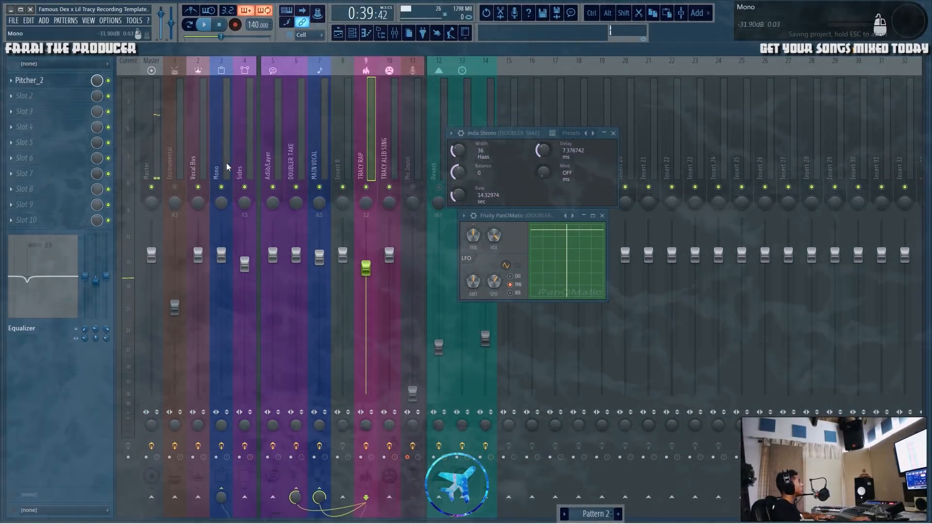
{"action": "left_click", "coordinate": [292, 162]}
{"action": "right_click", "coordinate": [106, 319]}
{"action": "left_click", "coordinate": [116, 322]}
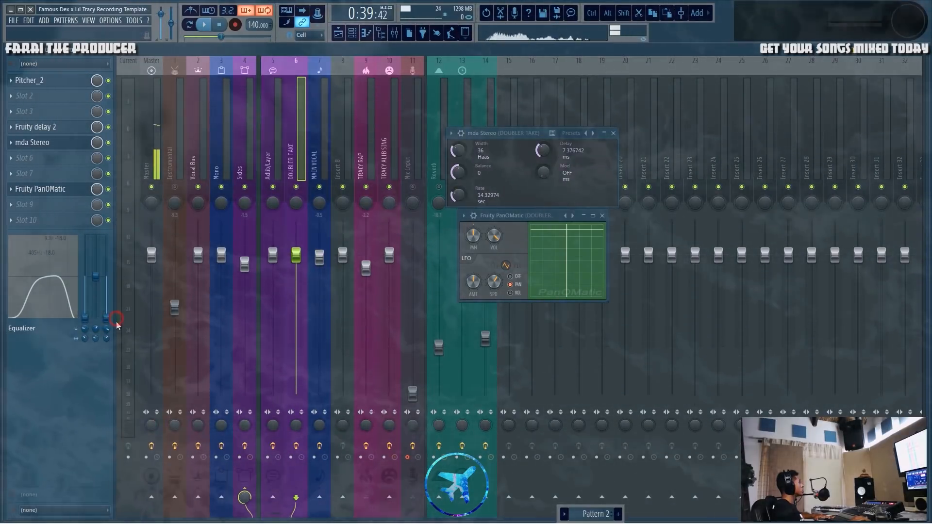
{"action": "right_click", "coordinate": [106, 319]}
{"action": "left_click", "coordinate": [117, 325]}
{"action": "right_click", "coordinate": [85, 318]}
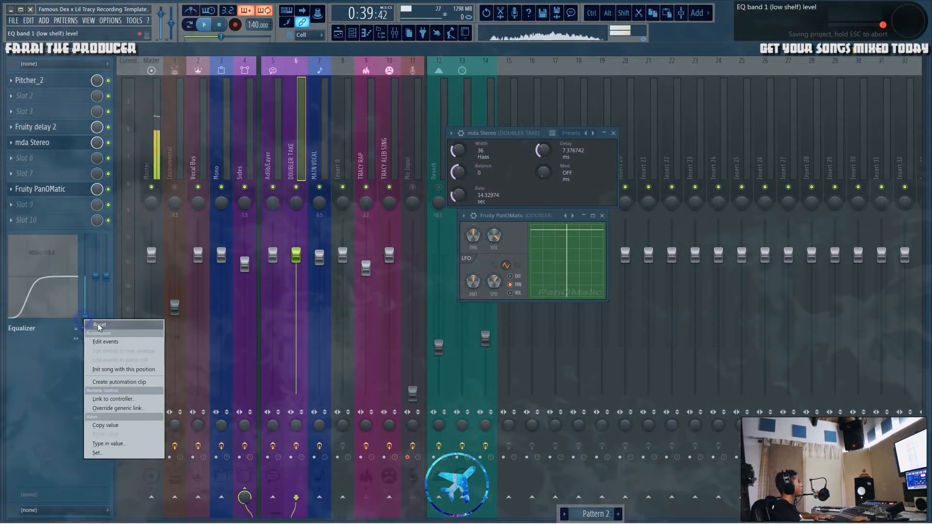
{"action": "left_click", "coordinate": [99, 325]}
Play DOUBLER TAKE with the flat equalizer, undo the three level resets, stop, and close mda Stereo and Fruity PanOMatic.
{"action": "key", "text": "space"}
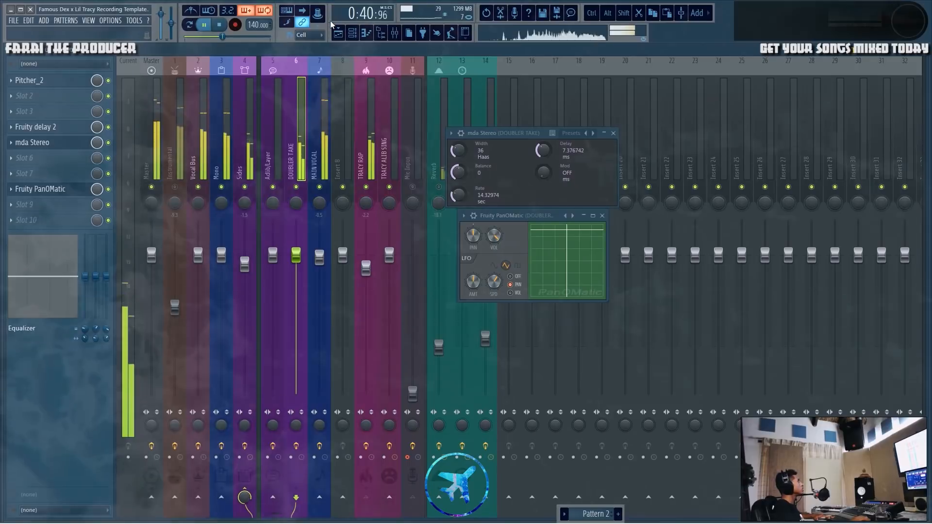
{"action": "key", "text": "ctrl+alt+z"}
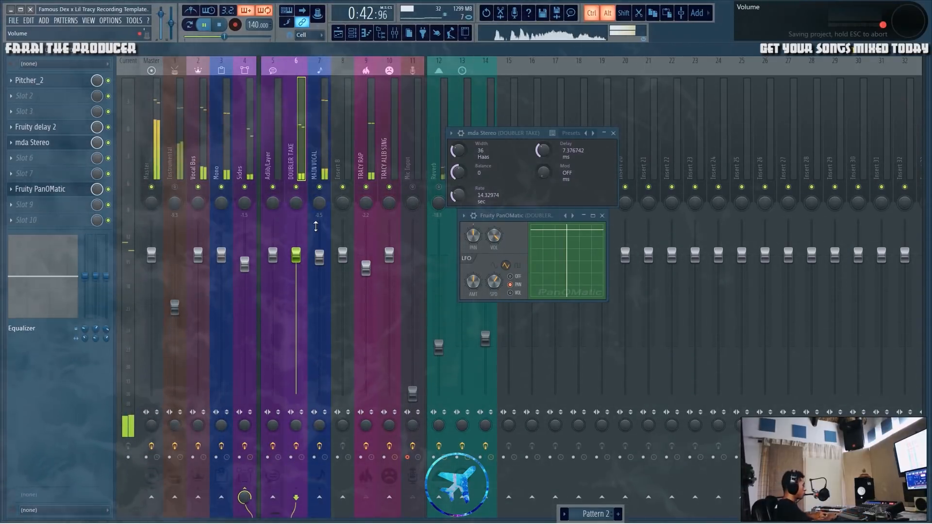
{"action": "key", "text": "ctrl+alt+z"}
{"action": "key", "text": "ctrl+alt+z"}
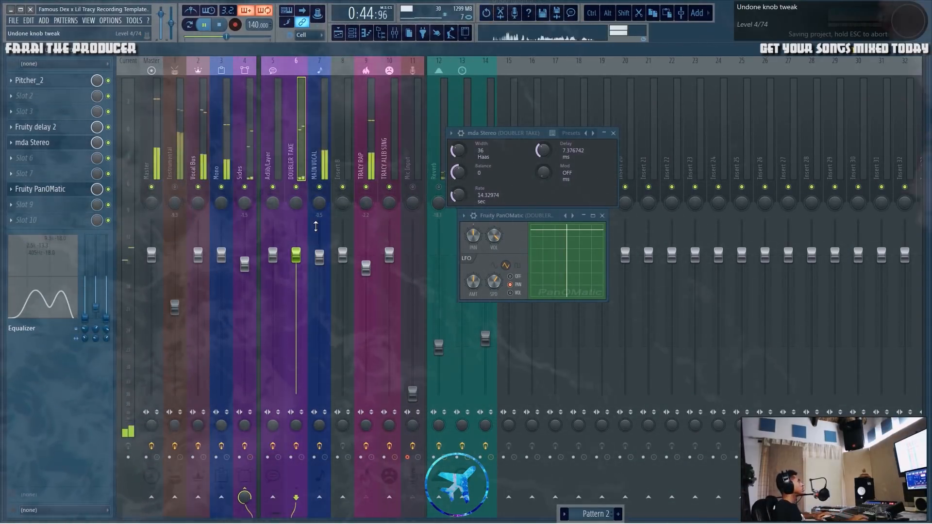
{"action": "key", "text": "space"}
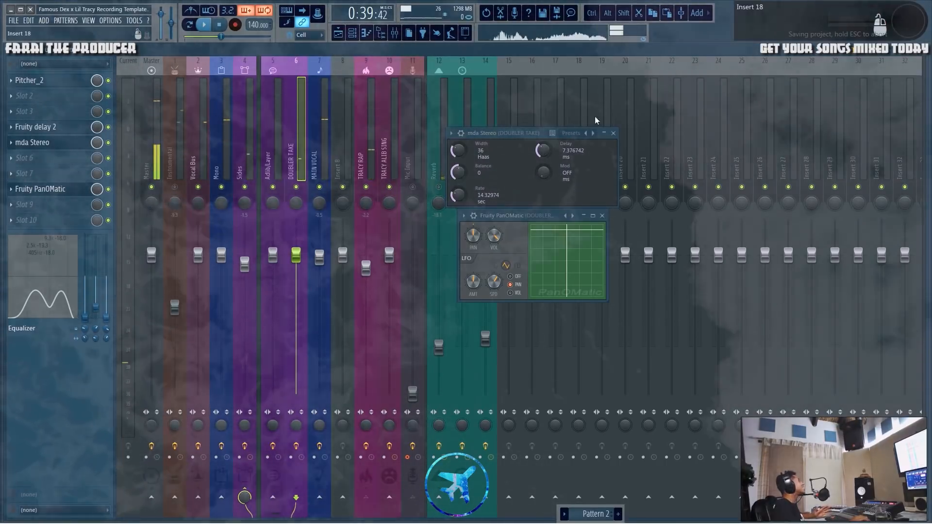
{"action": "left_click", "coordinate": [613, 133]}
{"action": "left_click", "coordinate": [602, 216]}
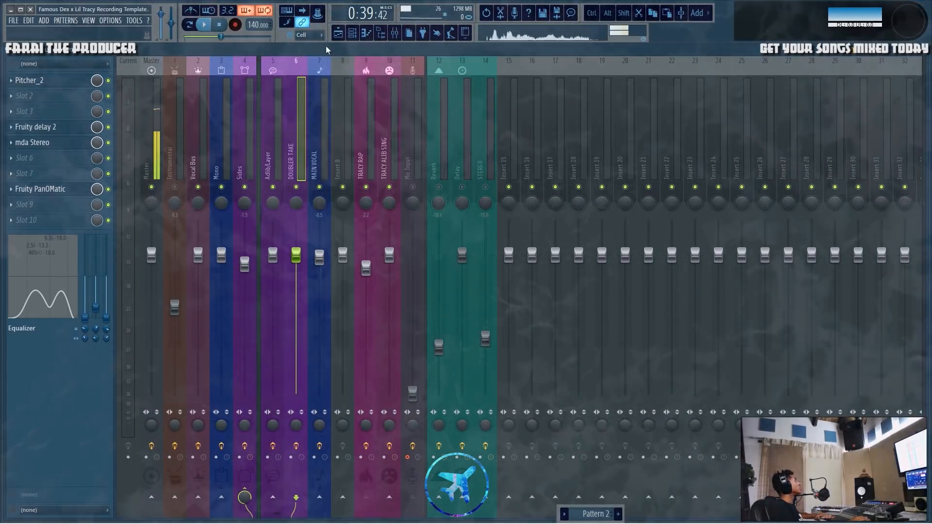
Unmute the first DOUBLER track in the playlist and return to the mixer.
{"action": "left_click", "coordinate": [338, 33]}
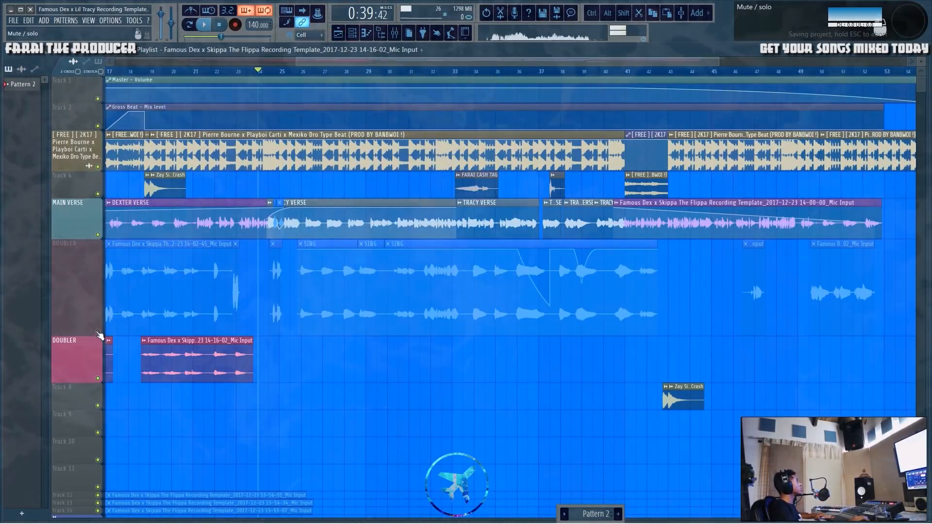
{"action": "left_click", "coordinate": [98, 332]}
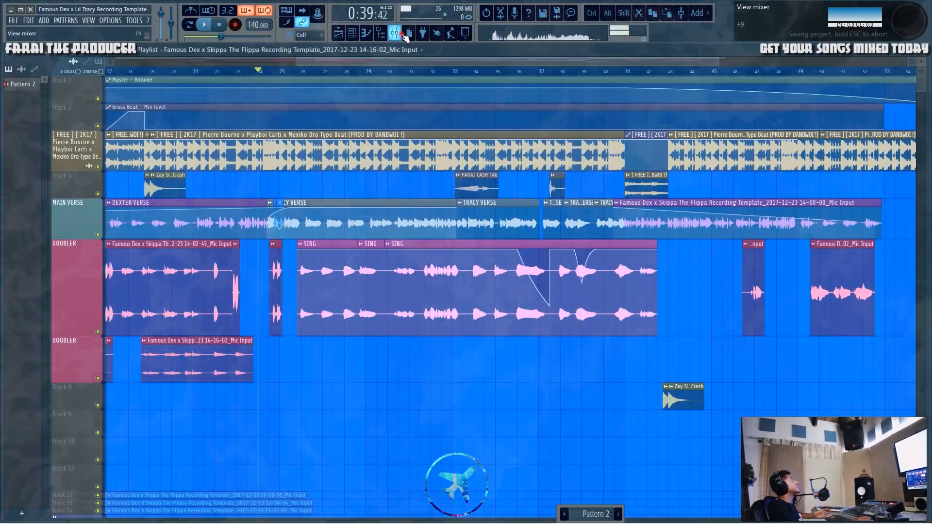
{"action": "left_click", "coordinate": [403, 33]}
Review the routing of the TRACY ALIB SING, DOUBLER TAKE, MAIN VOCAL and Mic Input channels, checking the playlist once.
{"action": "left_click", "coordinate": [383, 127]}
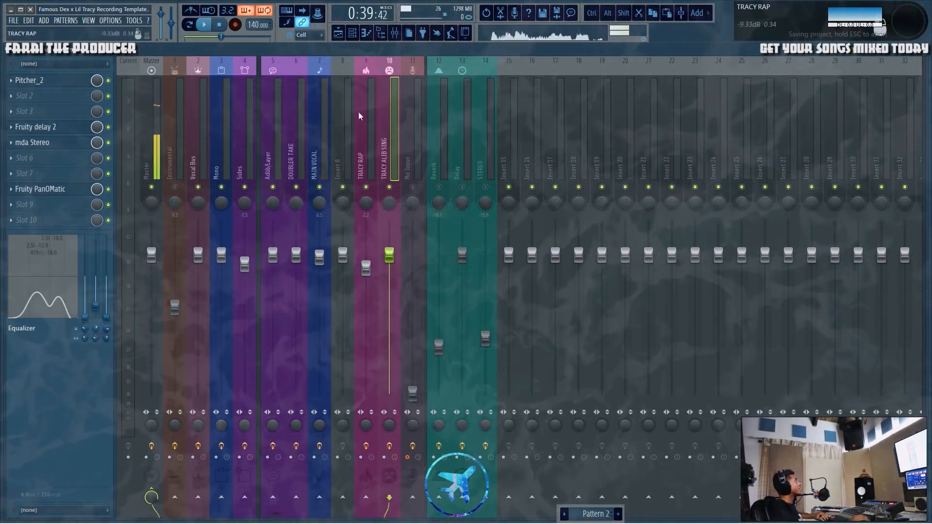
{"action": "left_click", "coordinate": [302, 148]}
{"action": "left_click", "coordinate": [320, 150]}
{"action": "left_click", "coordinate": [394, 149]}
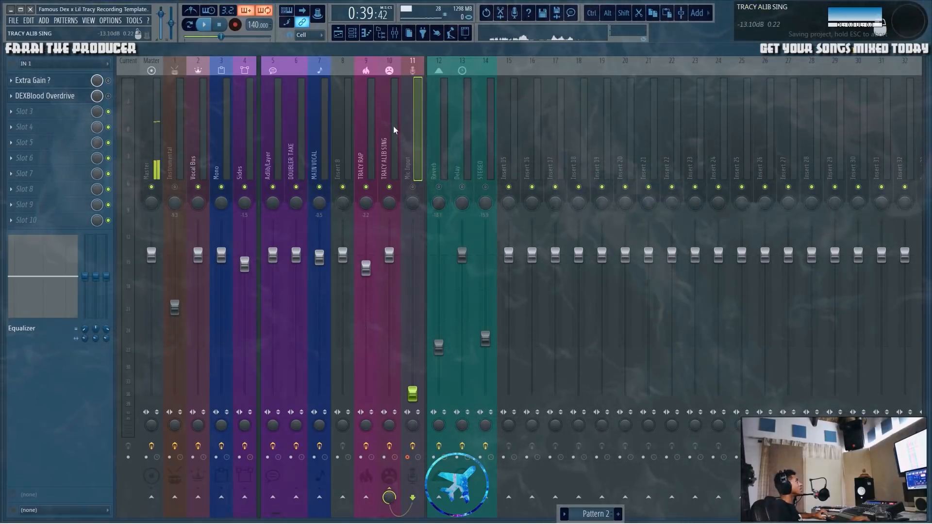
{"action": "left_click", "coordinate": [391, 142]}
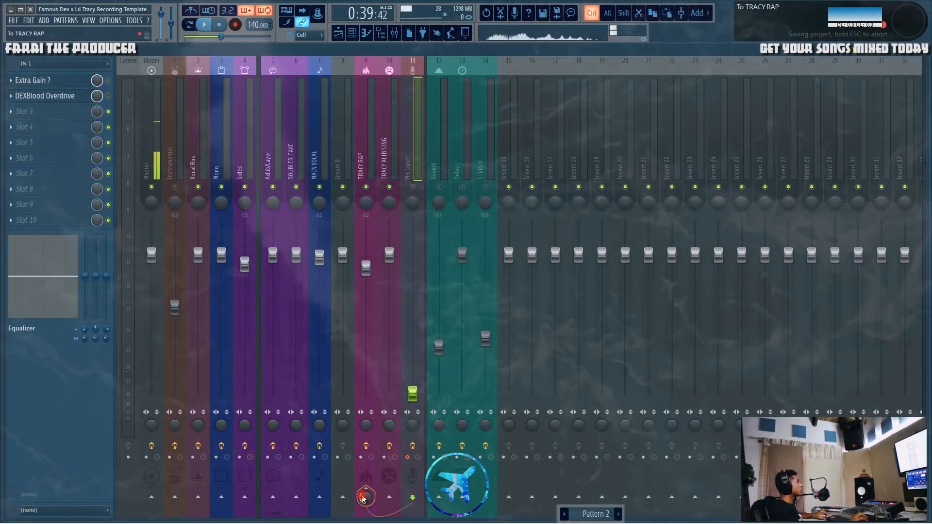
{"action": "key", "text": "F5"}
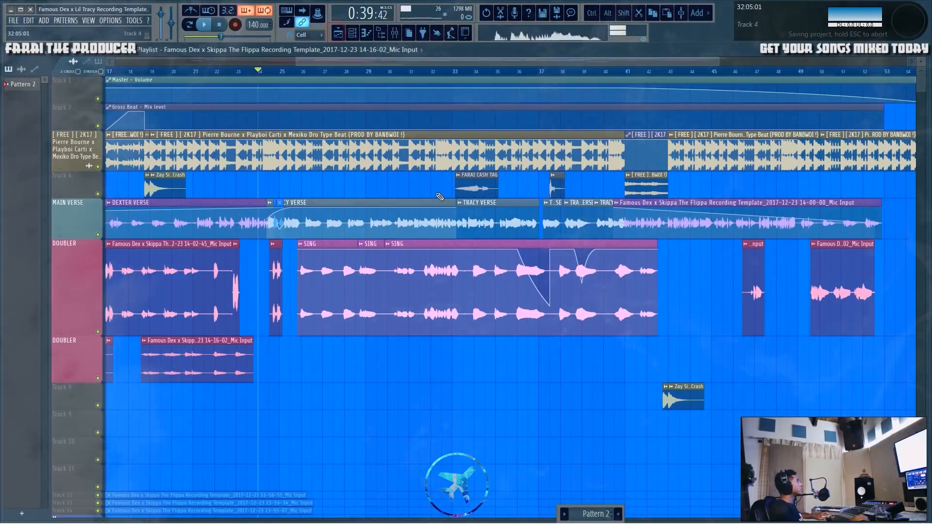
{"action": "left_click", "coordinate": [401, 34]}
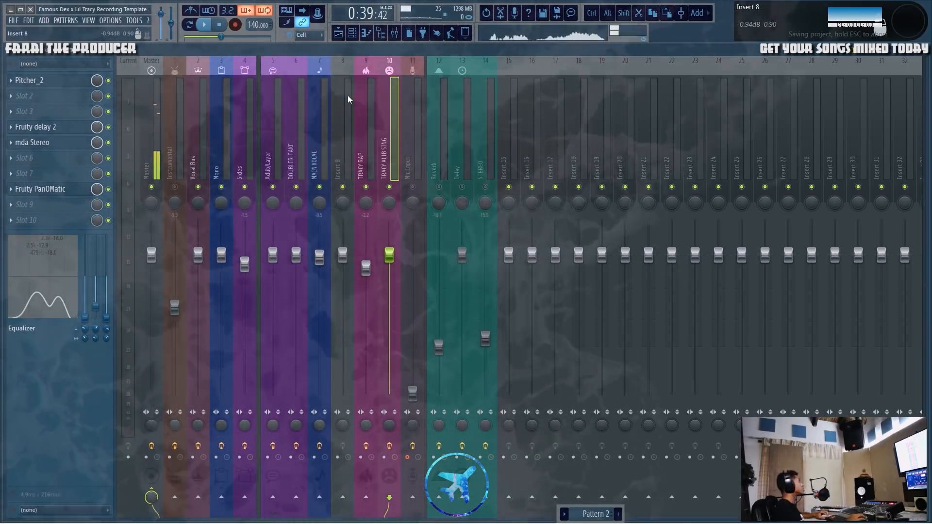
Compare the effect chains of the DOUBLER TAKE and TRACY ALIB SING channels.
{"action": "key", "text": "Left"}
{"action": "key", "text": "Left"}
{"action": "key", "text": "Left"}
{"action": "key", "text": "Left"}
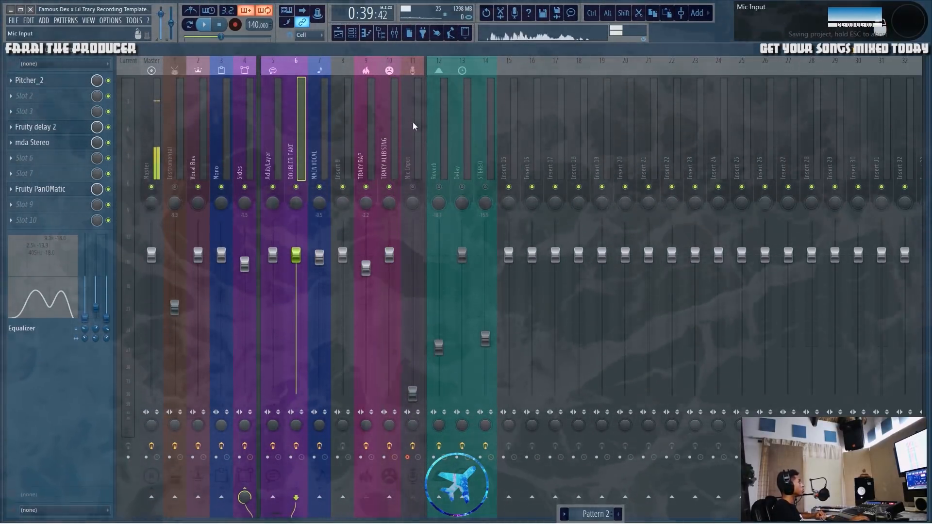
{"action": "left_click", "coordinate": [387, 129]}
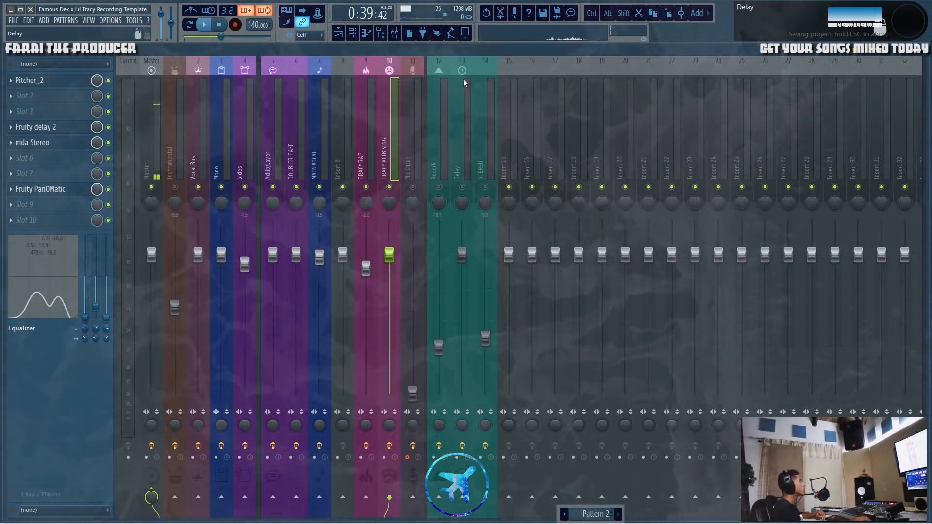
Enable the Reverb and STEREO effect channels and show Parallaux from the STEREO channel.
{"action": "left_click_drag", "start_coordinate": [439, 187], "coordinate": [486, 187]}
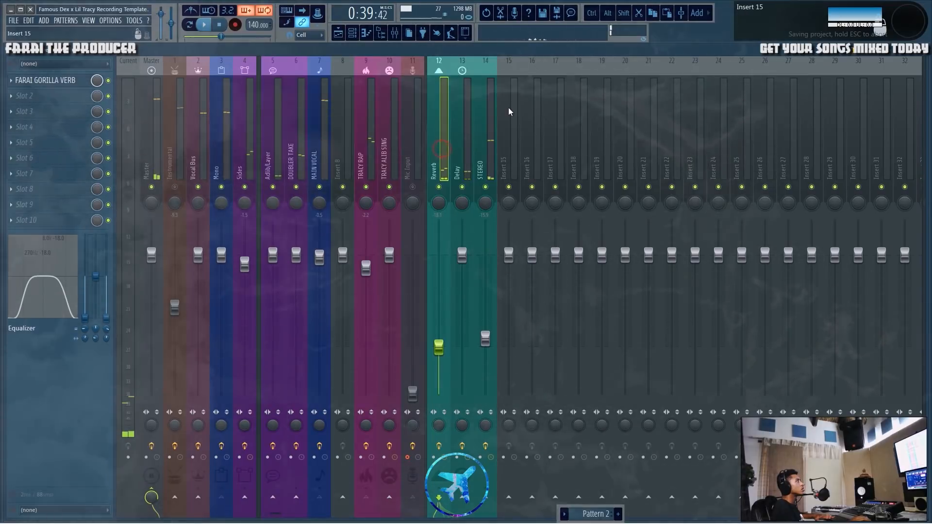
{"action": "left_click", "coordinate": [453, 144]}
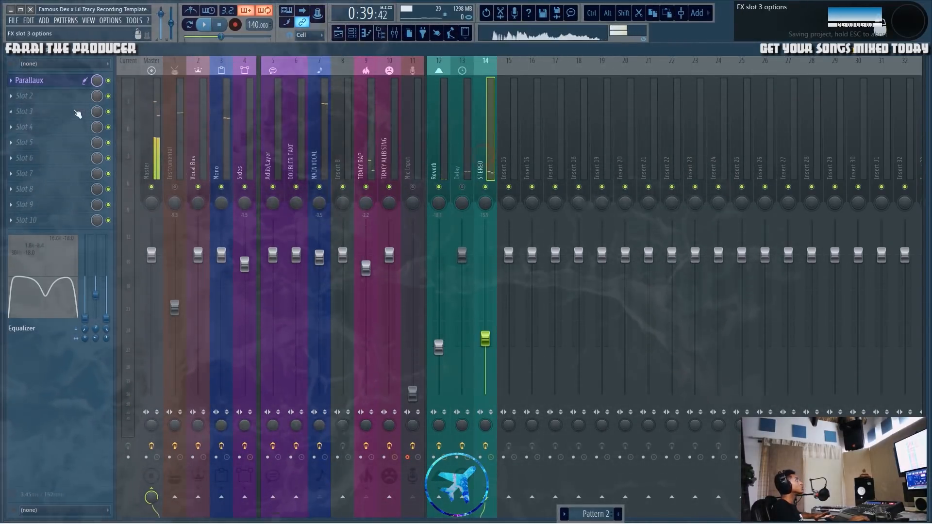
{"action": "left_click_drag", "start_coordinate": [508, 120], "coordinate": [573, 71]}
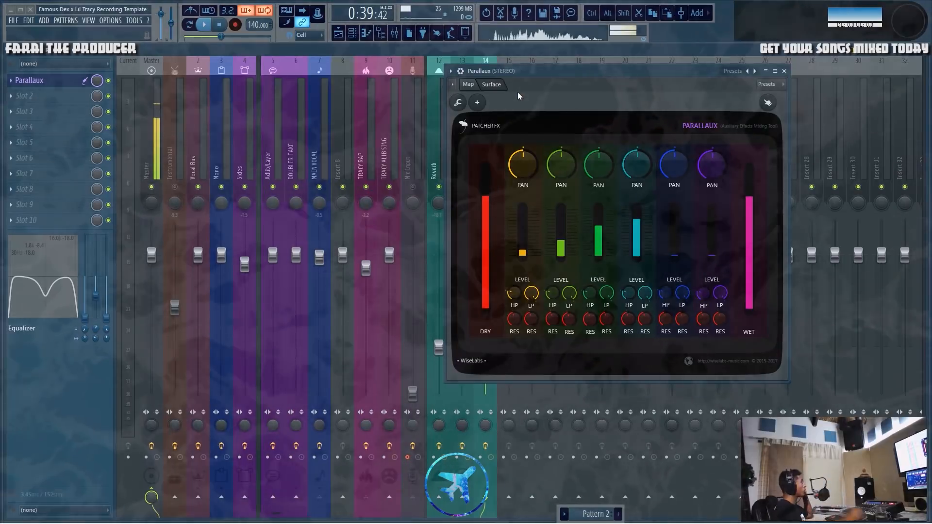
Browse the Patcher preset list for Parallaux twice and leave it without loading a preset.
{"action": "left_click", "coordinate": [450, 71]}
{"action": "mouse_move", "coordinate": [505, 99]}
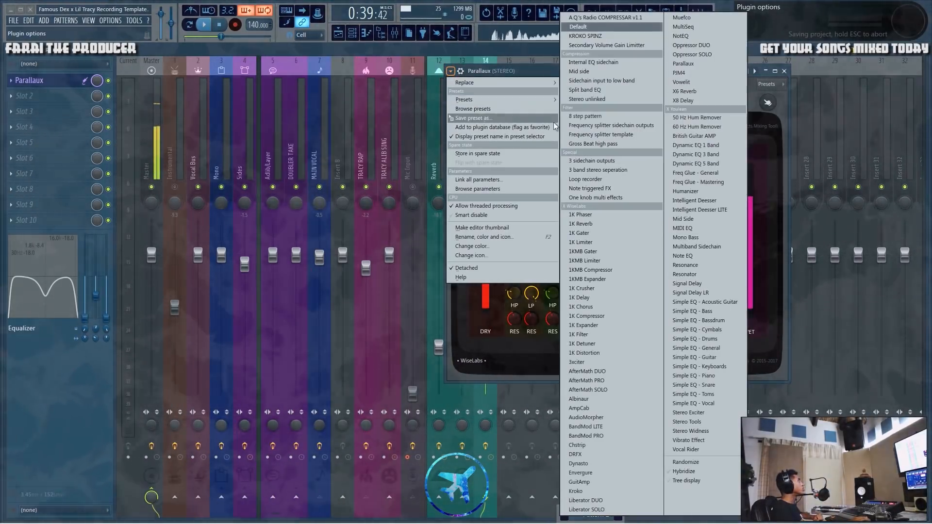
{"action": "left_click", "coordinate": [708, 174]}
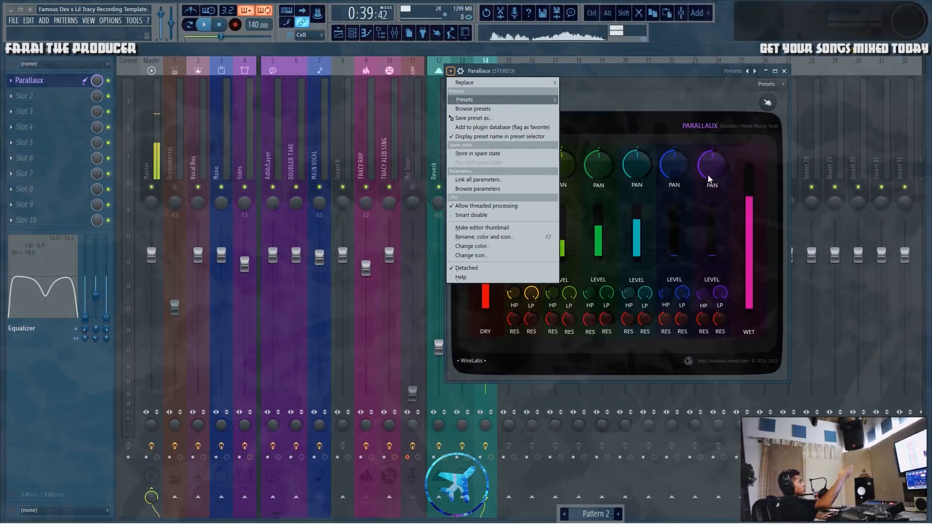
{"action": "left_click", "coordinate": [451, 71]}
{"action": "mouse_move", "coordinate": [466, 100]}
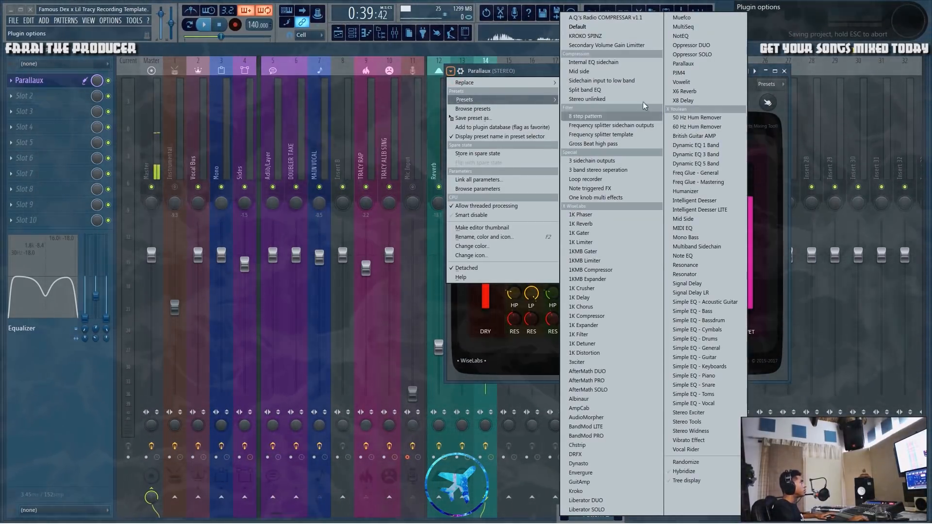
{"action": "key", "text": "Escape"}
{"action": "key", "text": "Escape"}
{"action": "left_click_drag", "start_coordinate": [654, 72], "coordinate": [687, 96]}
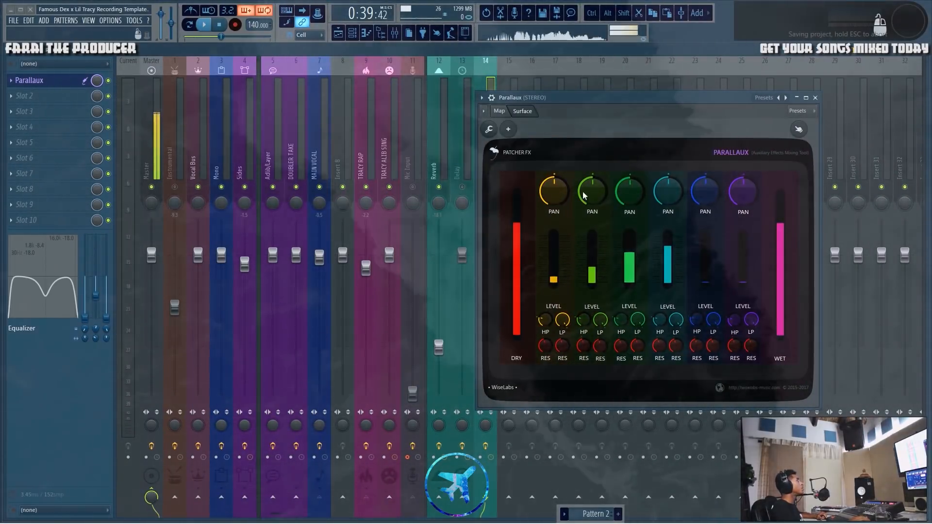
Show Parallaux's module map and inspect the od, fd and delay modules inside it.
{"action": "left_click", "coordinate": [499, 111]}
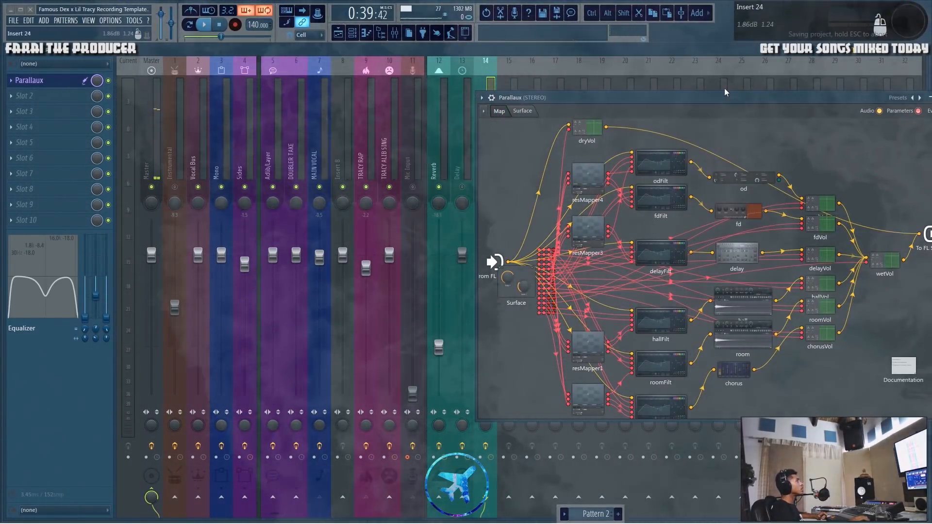
{"action": "double_click", "coordinate": [745, 177]}
{"action": "left_click_drag", "start_coordinate": [512, 237], "coordinate": [604, 254]}
{"action": "left_click", "coordinate": [682, 256]}
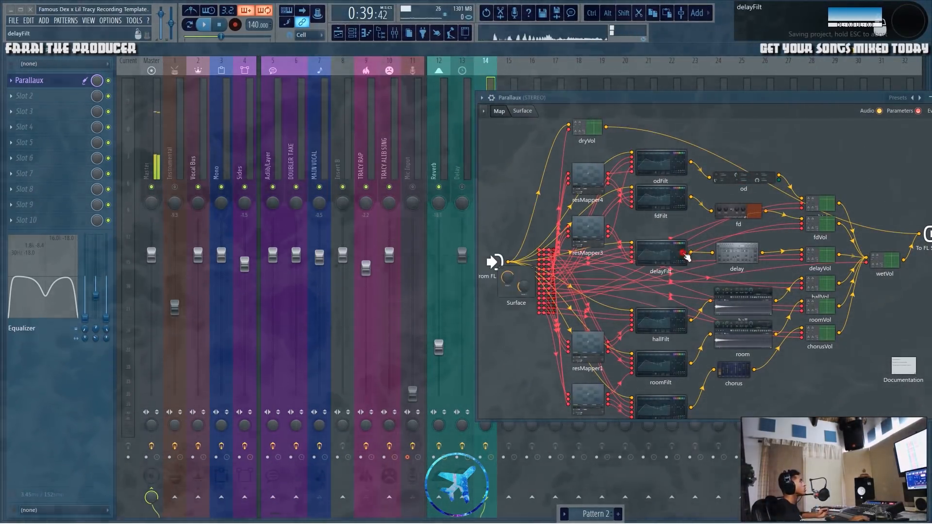
{"action": "double_click", "coordinate": [738, 213]}
{"action": "left_click", "coordinate": [554, 232]}
{"action": "double_click", "coordinate": [743, 255]}
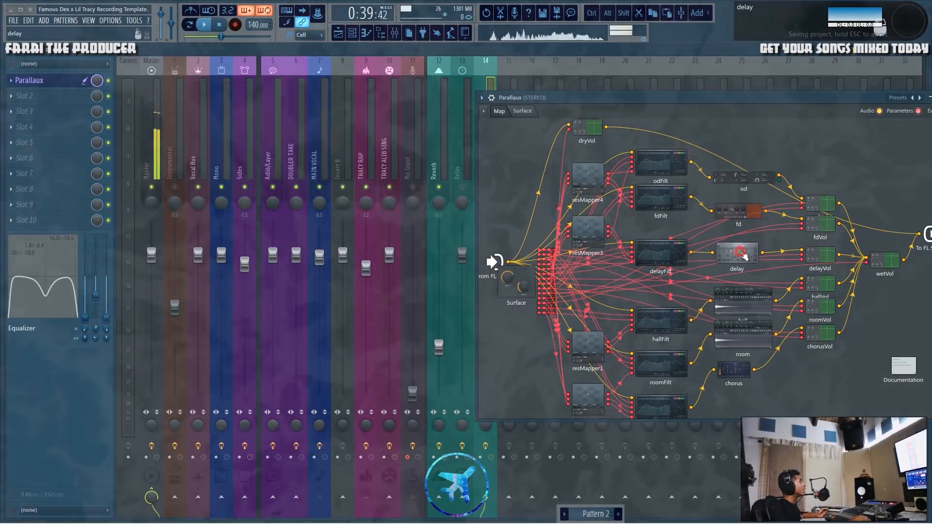
{"action": "left_click", "coordinate": [603, 193]}
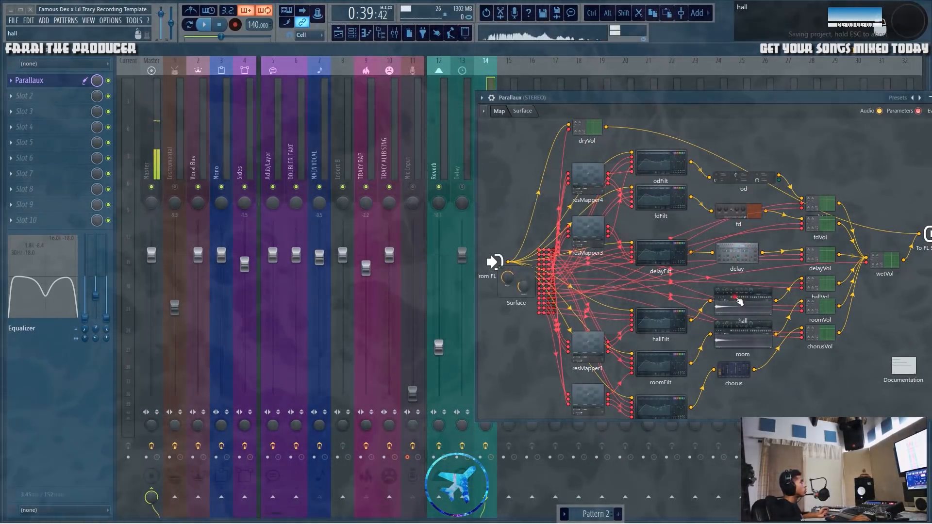
Inspect the hall module's Fruity Convolver, close it and return to Parallaux's control surface.
{"action": "double_click", "coordinate": [743, 304]}
{"action": "left_click_drag", "start_coordinate": [524, 178], "coordinate": [641, 181]}
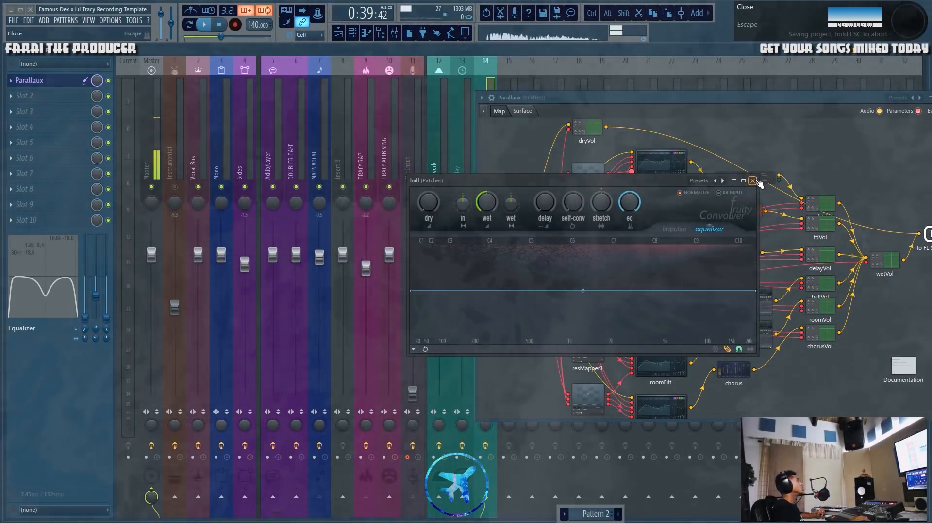
{"action": "left_click", "coordinate": [753, 181]}
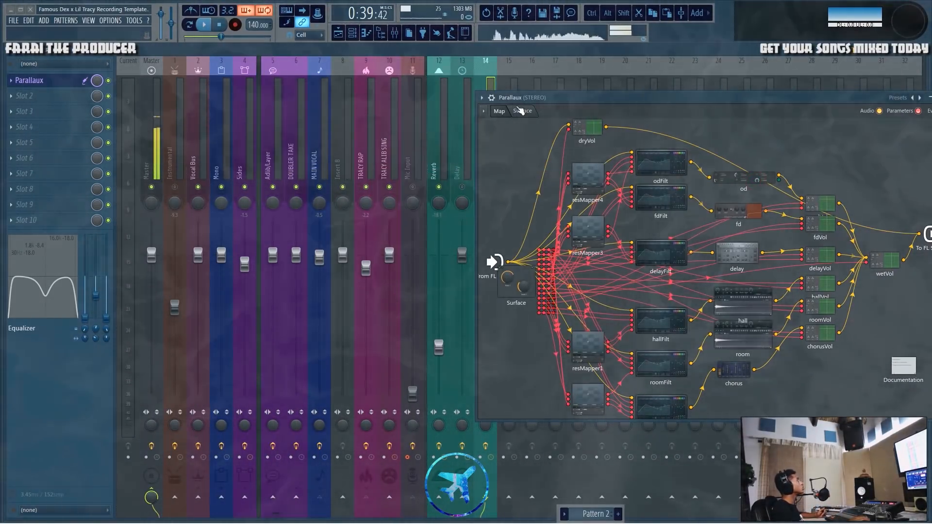
{"action": "left_click", "coordinate": [521, 110]}
{"action": "left_click_drag", "start_coordinate": [679, 98], "coordinate": [774, 104]}
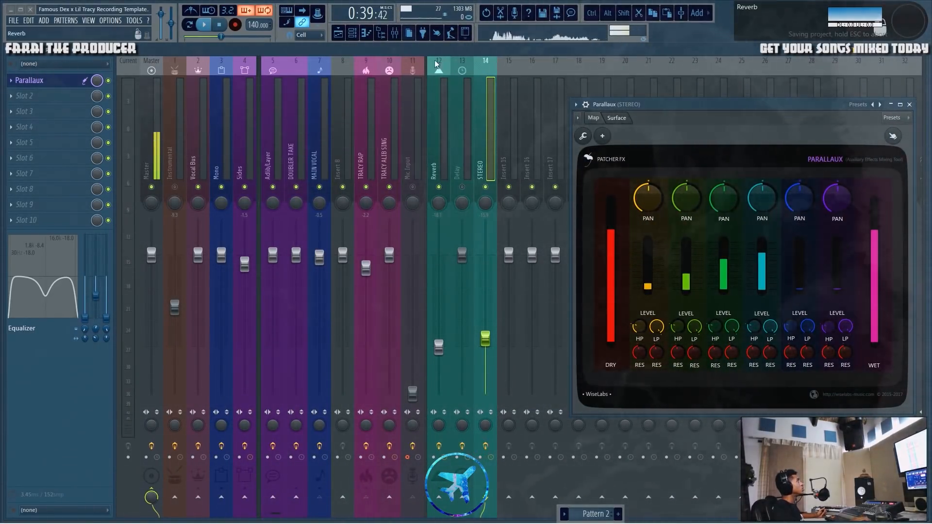
Audition the mix with Parallaux open, copy its third (green) band's level value, and stop playback.
{"action": "left_click_drag", "start_coordinate": [726, 105], "coordinate": [601, 121]}
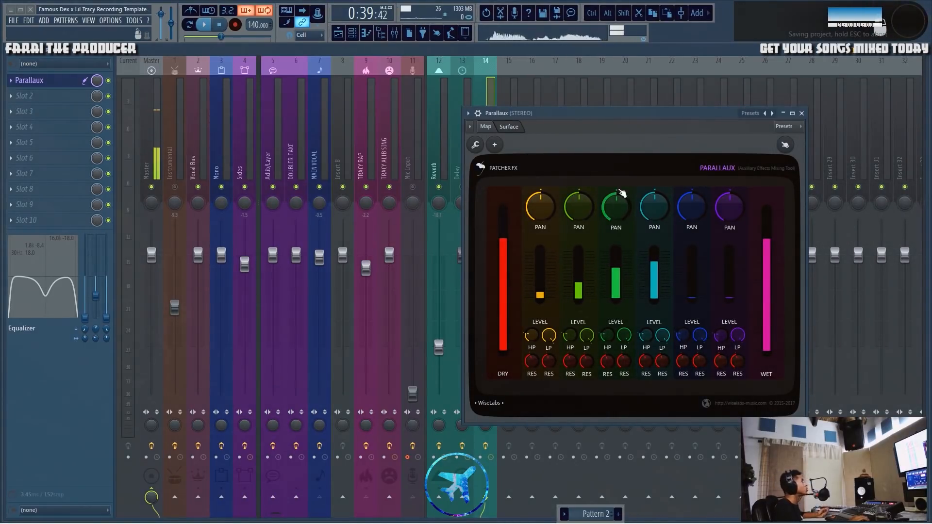
{"action": "left_click_drag", "start_coordinate": [599, 116], "coordinate": [639, 84]}
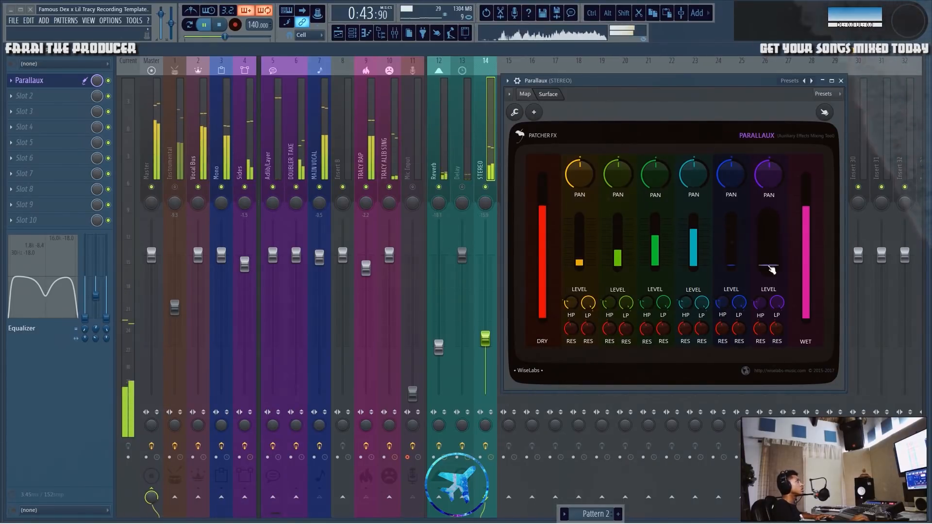
{"action": "right_click", "coordinate": [659, 251]}
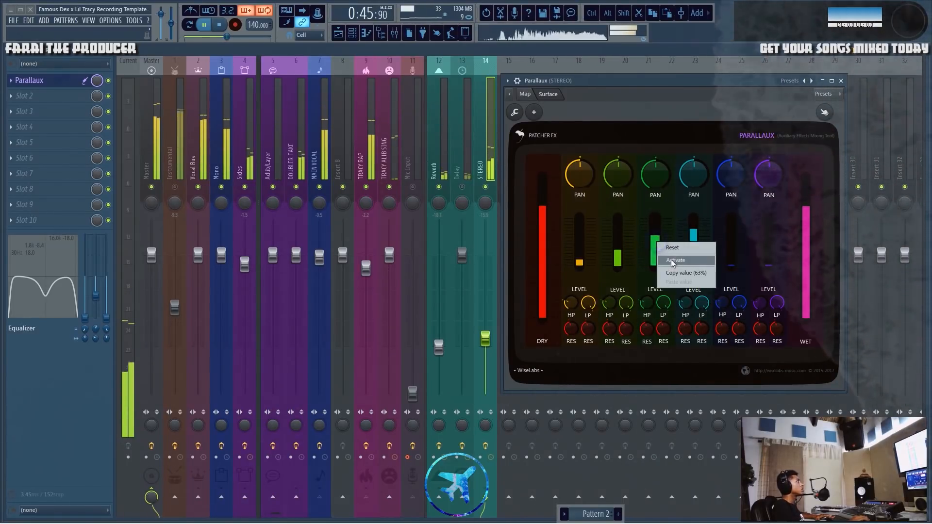
{"action": "left_click", "coordinate": [678, 273]}
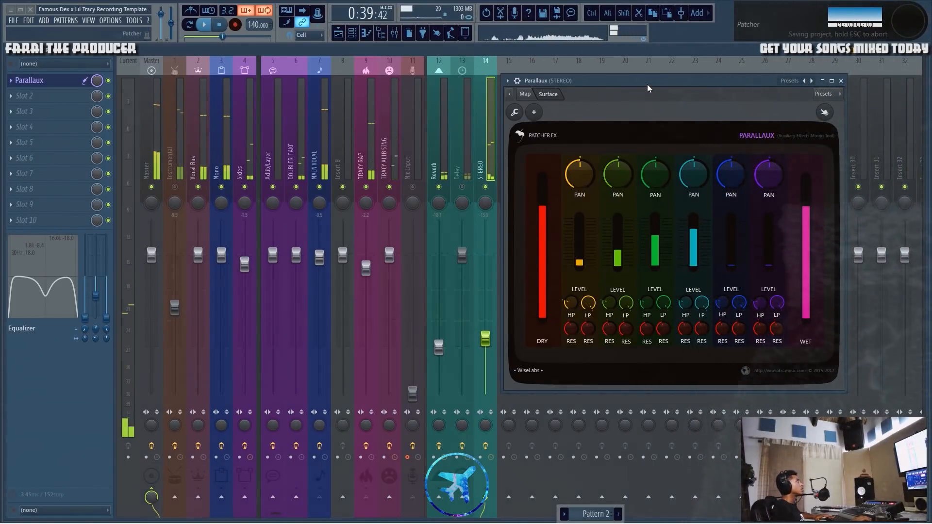
{"action": "left_click_drag", "start_coordinate": [649, 89], "coordinate": [719, 97]}
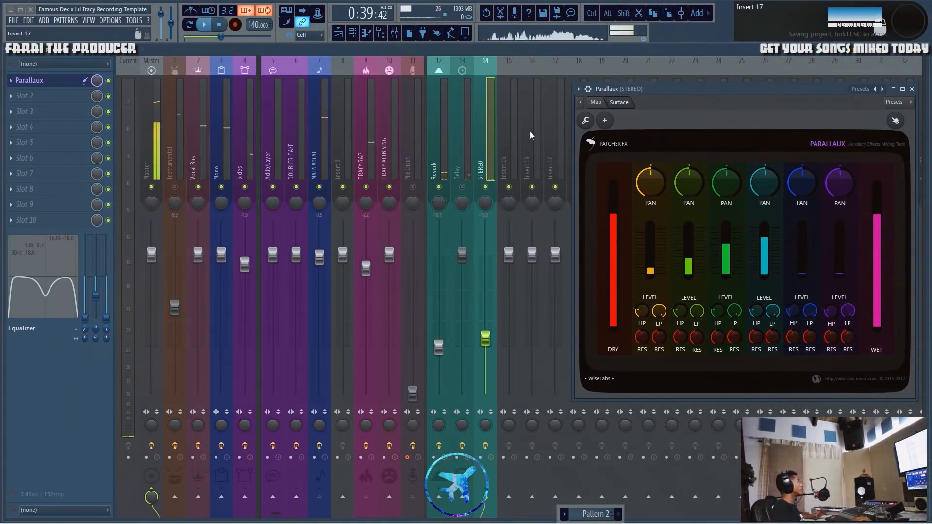
Play the arrangement in the playlist, close Parallaux, and stop playback back in the mixer.
{"action": "left_click", "coordinate": [341, 34]}
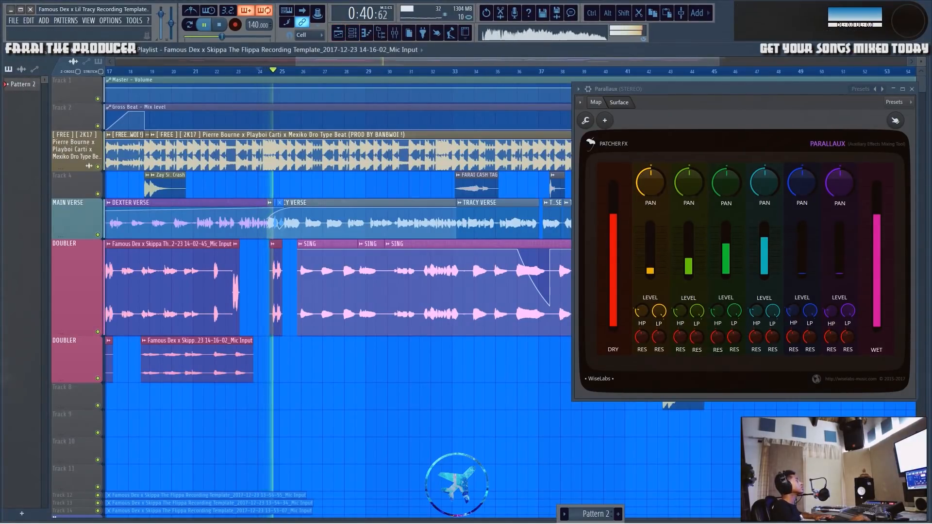
{"action": "left_click", "coordinate": [911, 90]}
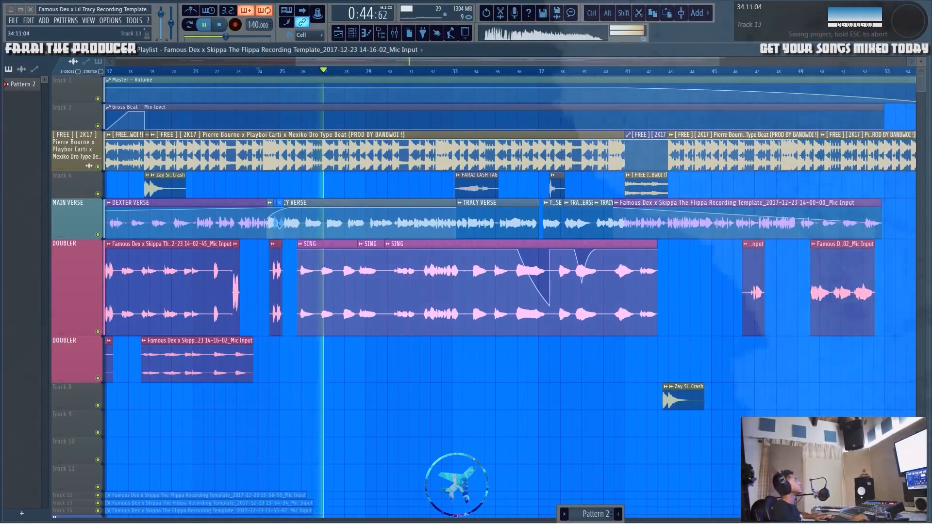
{"action": "left_click", "coordinate": [395, 33]}
{"action": "key", "text": "space"}
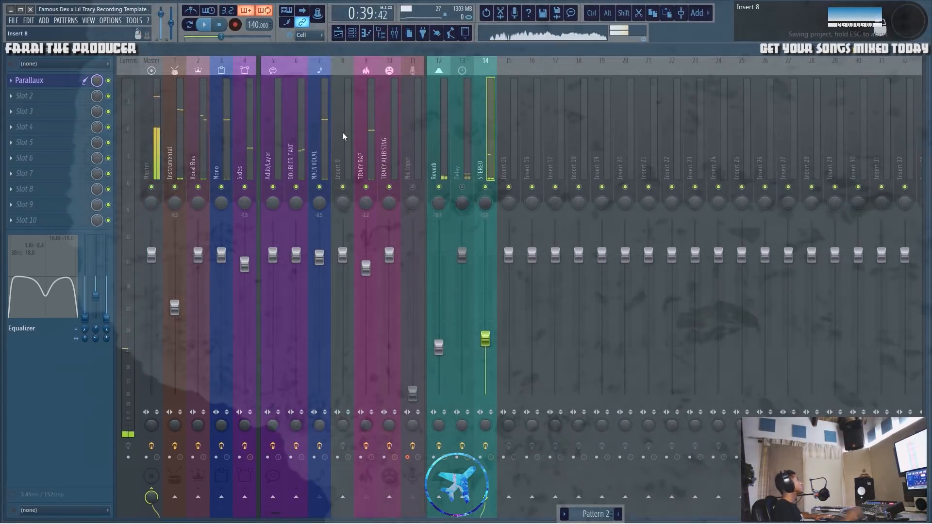
Step through MAIN VOCAL, TRACY ALIB SING and TRACY RAP, audition the mix, stop, and select DOUBLER TAKE.
{"action": "left_click", "coordinate": [311, 119]}
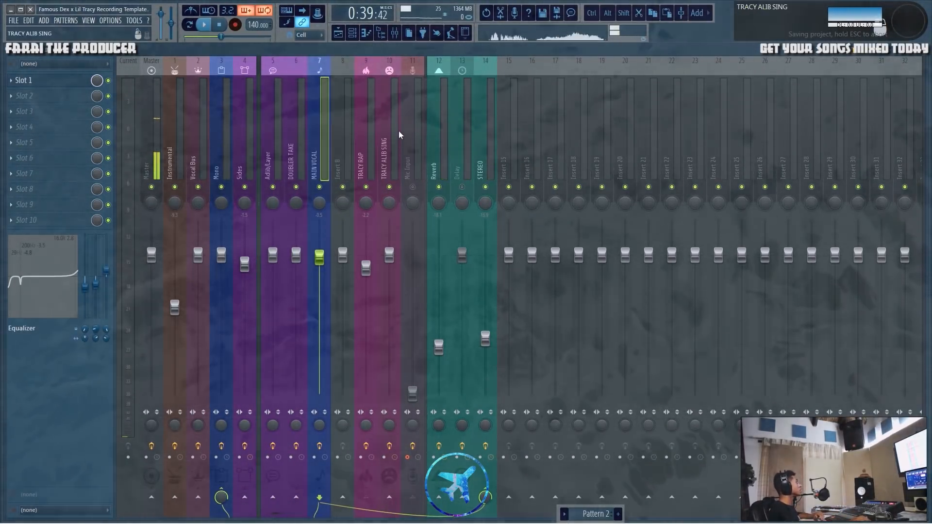
{"action": "left_click", "coordinate": [381, 130]}
{"action": "left_click", "coordinate": [364, 140]}
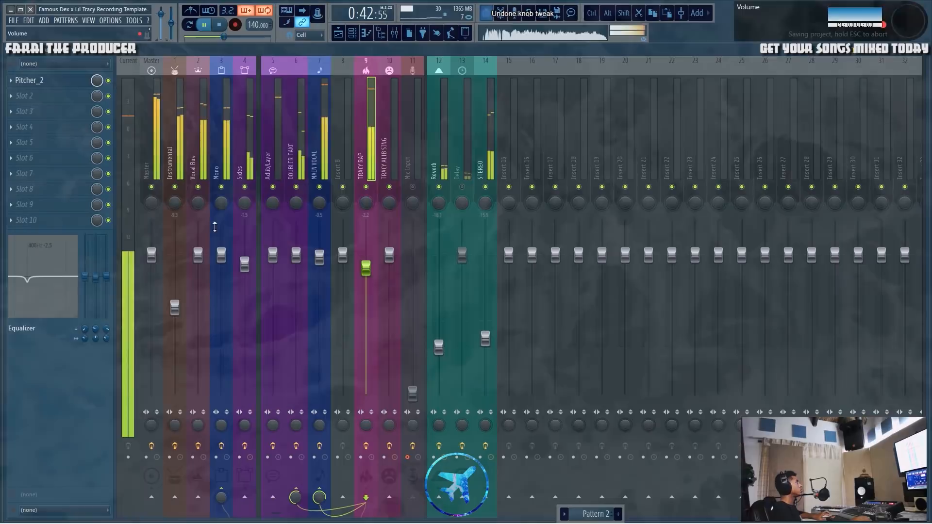
{"action": "key", "text": "space"}
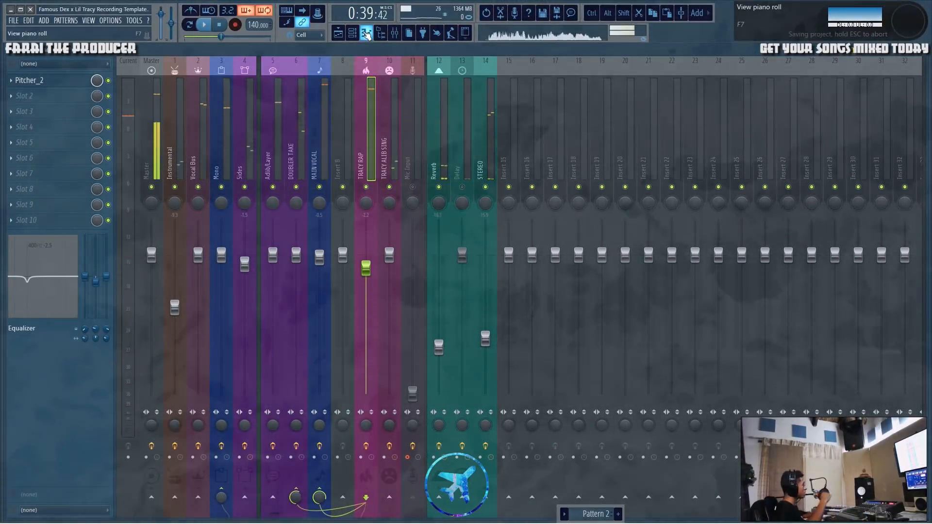
{"action": "left_click", "coordinate": [318, 152]}
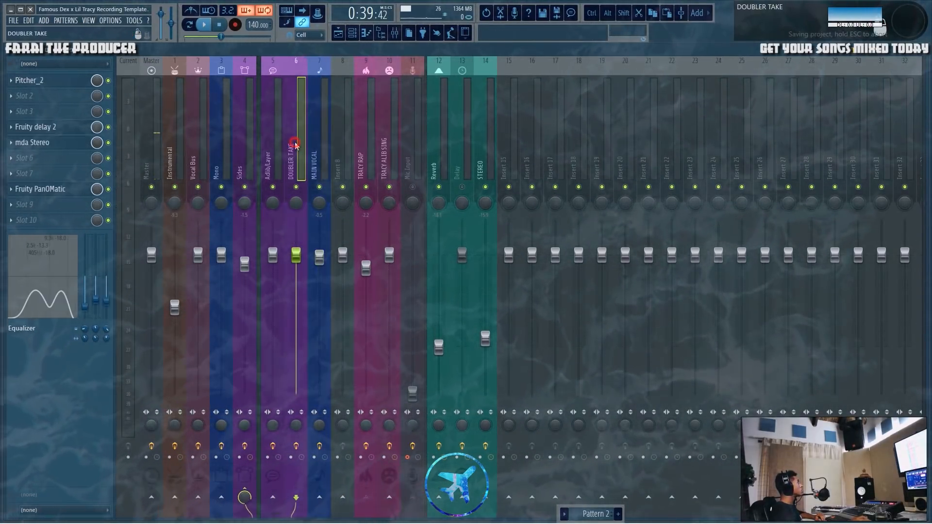
Open BussColors4 and TubeDesk on the Mono track and arrange their windows beside each other.
{"action": "scroll", "coordinate": [270, 153], "scroll_direction": "right", "scroll_amount": 2}
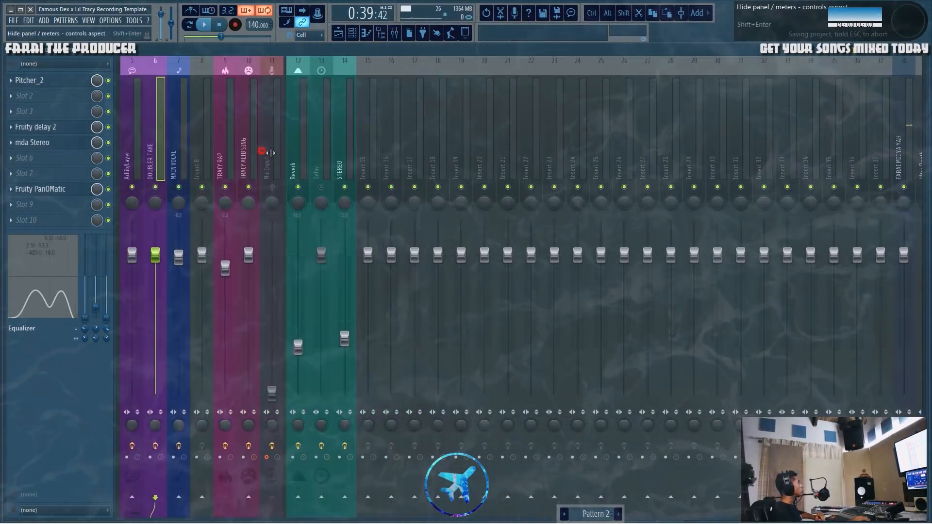
{"action": "scroll", "coordinate": [118, 165], "scroll_direction": "left", "scroll_amount": 2}
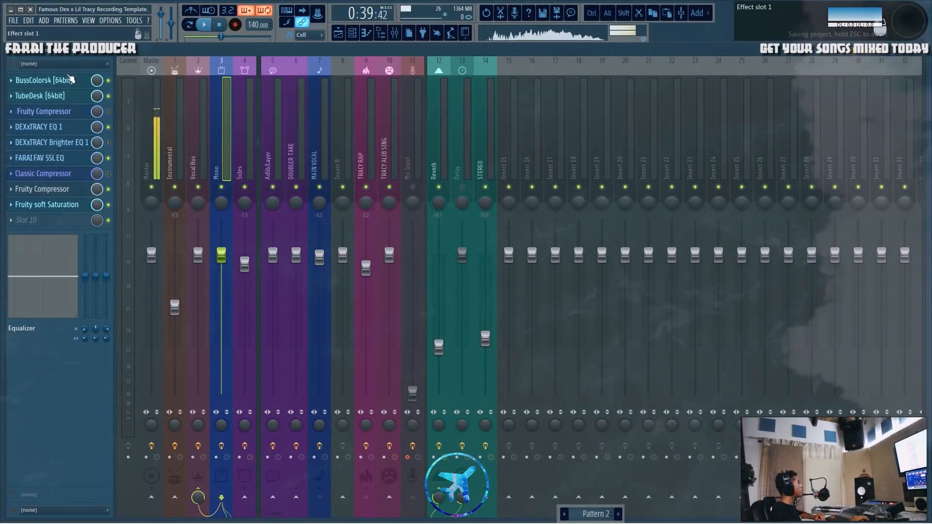
{"action": "left_click", "coordinate": [71, 79]}
{"action": "left_click_drag", "start_coordinate": [585, 138], "coordinate": [505, 128]}
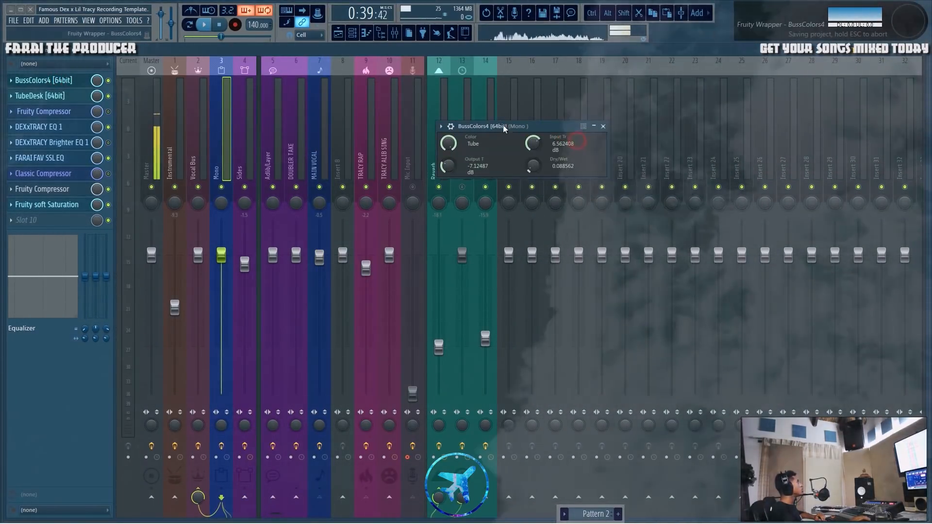
{"action": "left_click", "coordinate": [57, 97]}
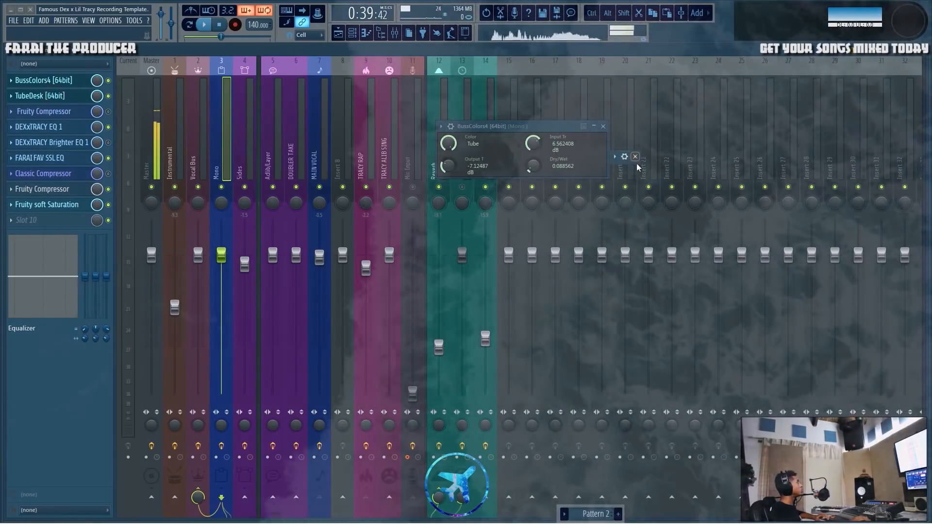
{"action": "left_click_drag", "start_coordinate": [628, 162], "coordinate": [545, 206]}
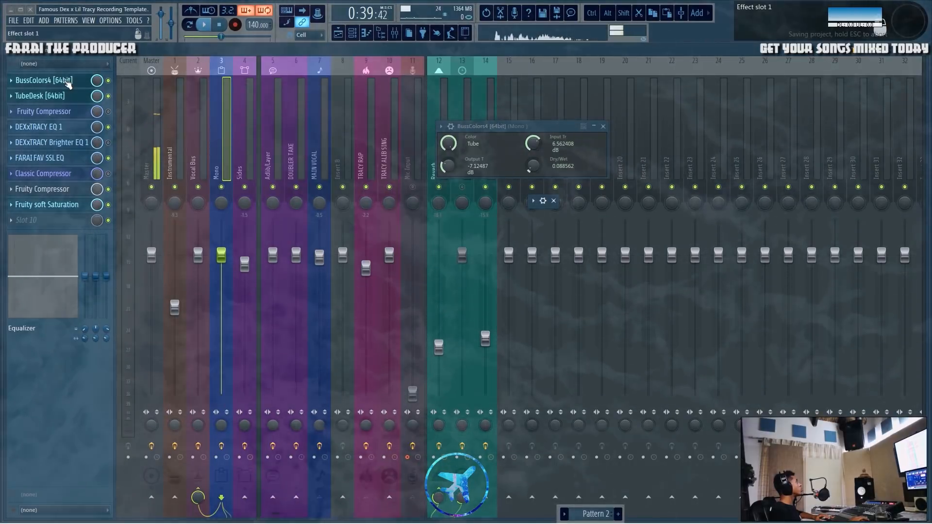
Audition the mix with the Mono track's BussColors4 and TubeDesk bypassed, and switch both back on.
{"action": "key", "text": "space"}
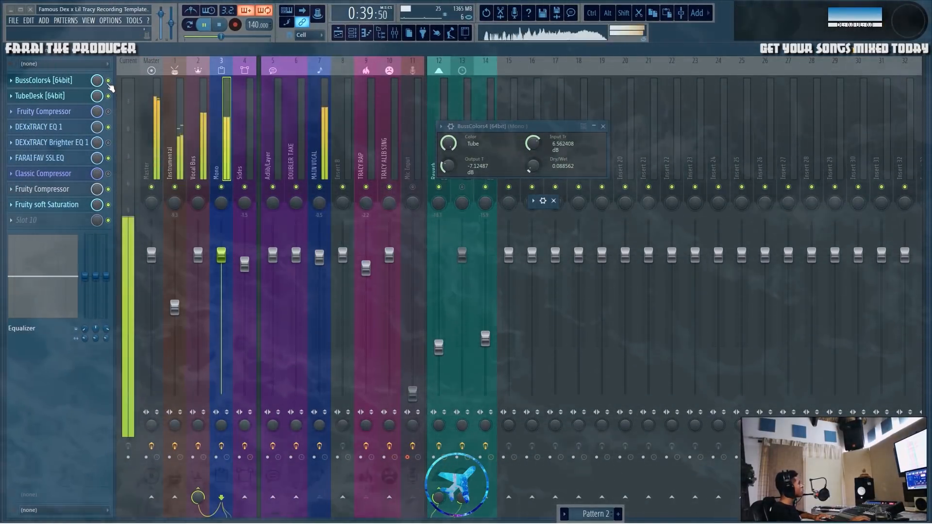
{"action": "left_click", "coordinate": [109, 81]}
{"action": "left_click", "coordinate": [108, 96]}
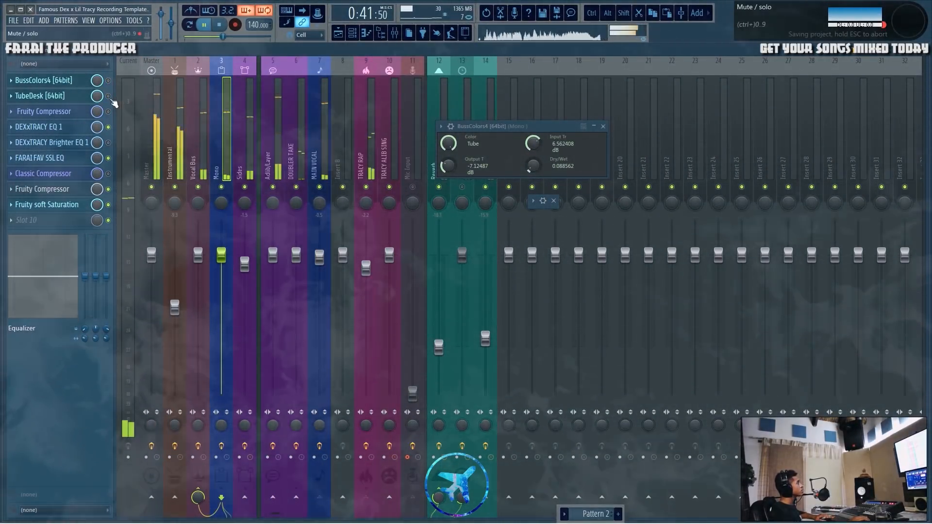
{"action": "left_click", "coordinate": [109, 96]}
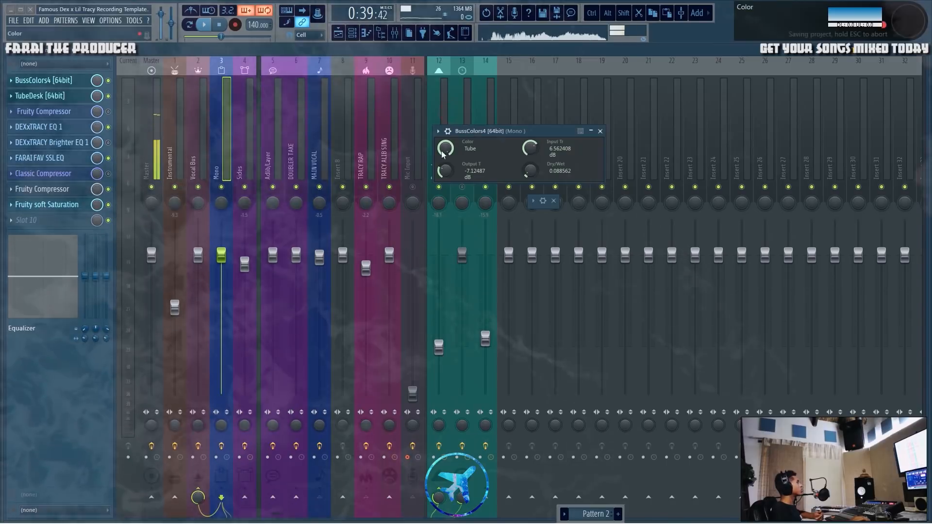
Try the Vibe color in BussColors4 during playback, return it to Tube, and stop playback.
{"action": "left_click_drag", "start_coordinate": [445, 149], "coordinate": [445, 177]}
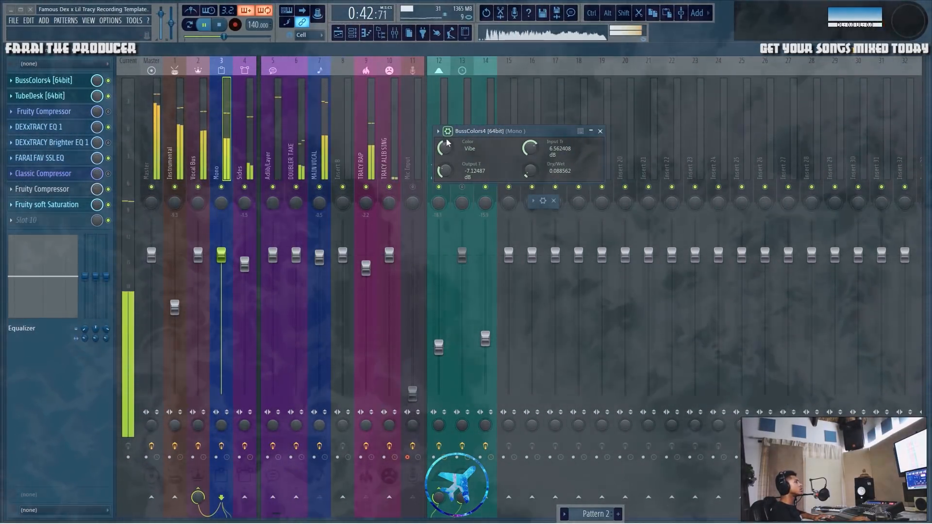
{"action": "scroll", "coordinate": [448, 152], "scroll_direction": "up", "scroll_amount": 1}
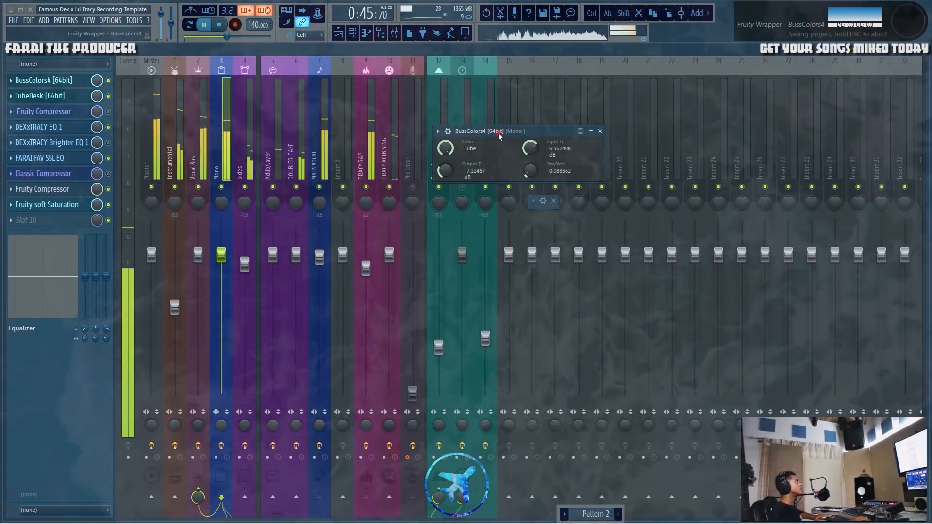
{"action": "key", "text": "space"}
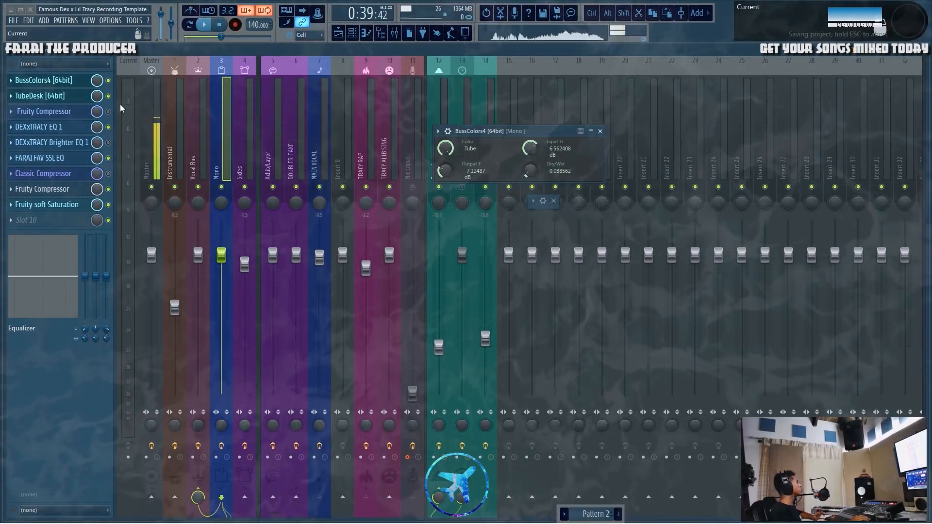
{"action": "left_click_drag", "start_coordinate": [481, 226], "coordinate": [468, 205]}
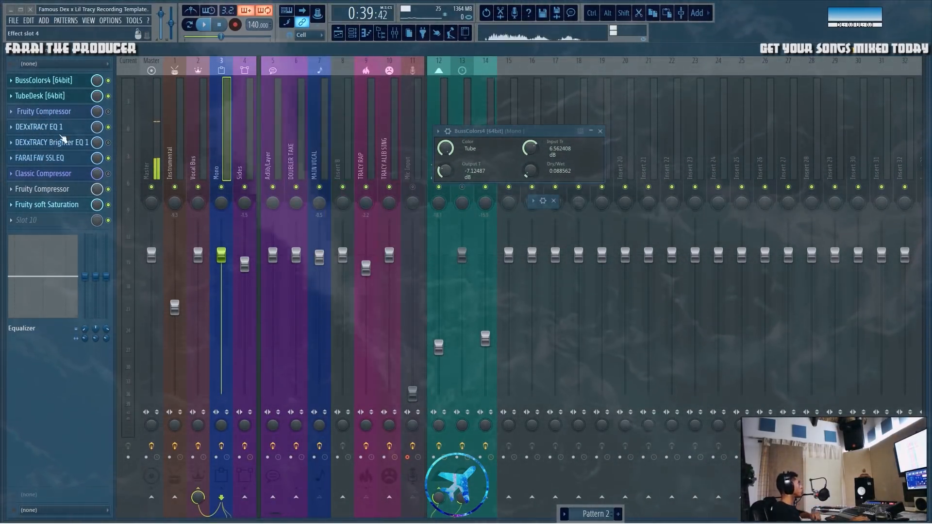
Open the Mono track's DEXxTRACY EQ 1, move the playlist position to bar 25, and compare playback with the EQ bypassed and active.
{"action": "left_click", "coordinate": [39, 127]}
{"action": "left_click_drag", "start_coordinate": [447, 155], "coordinate": [564, 255]}
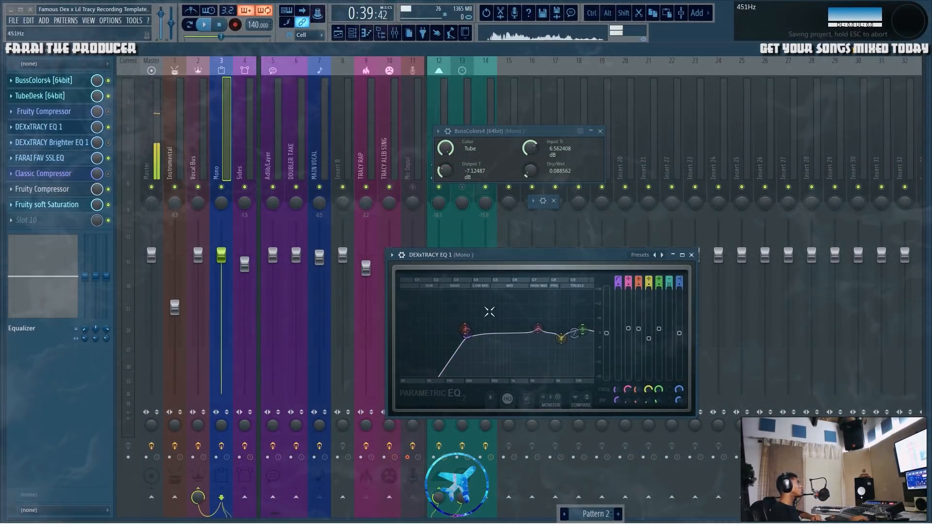
{"action": "key", "text": "F5"}
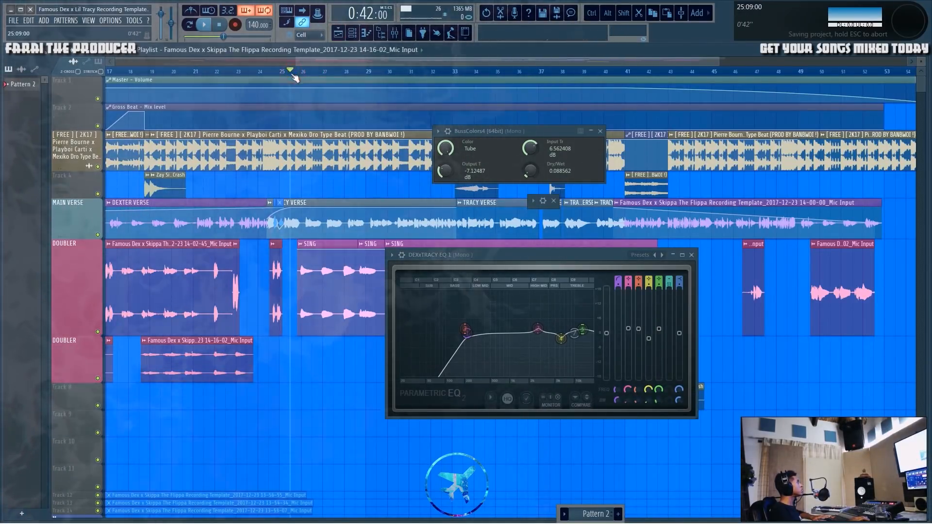
{"action": "left_click", "coordinate": [414, 34]}
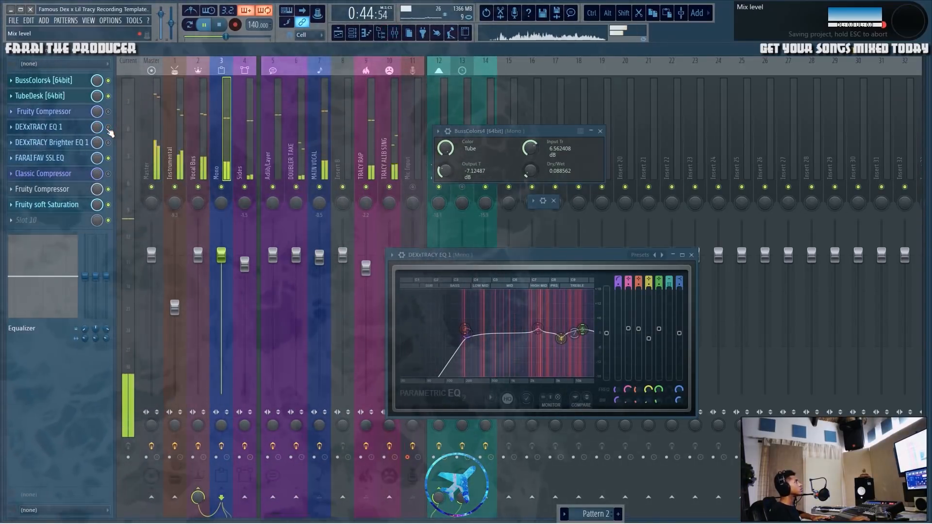
{"action": "key", "text": "space"}
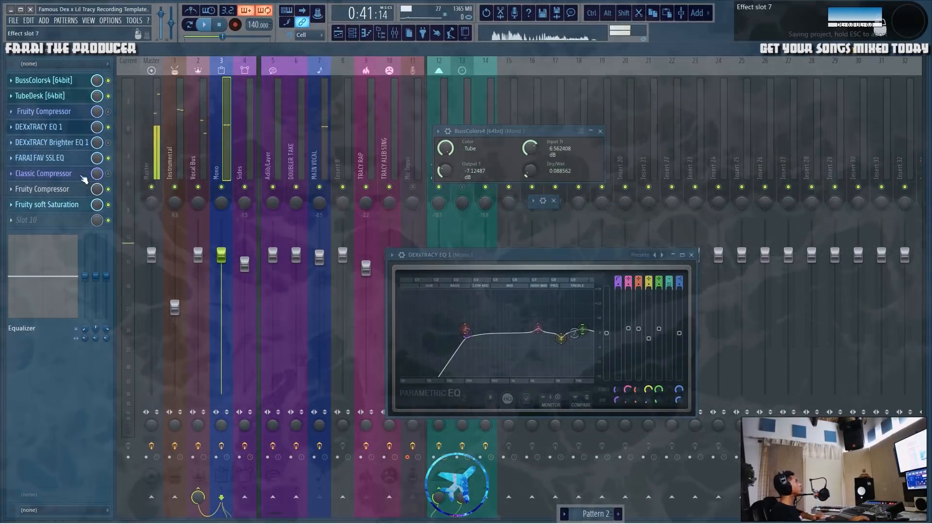
Inspect the Mono track's FARAI FAV SSL EQ settings and close its window.
{"action": "left_click", "coordinate": [63, 158]}
{"action": "left_click_drag", "start_coordinate": [468, 187], "coordinate": [458, 295]}
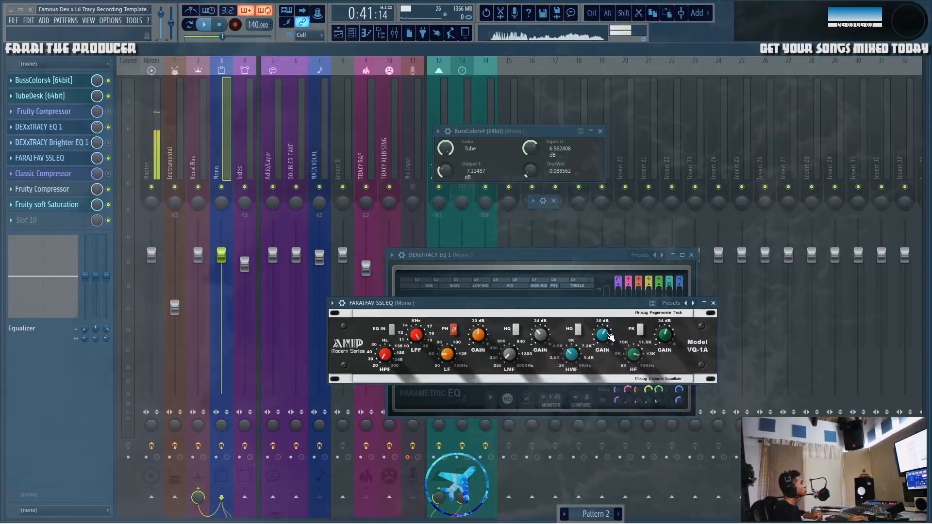
{"action": "left_click_drag", "start_coordinate": [407, 304], "coordinate": [387, 231]}
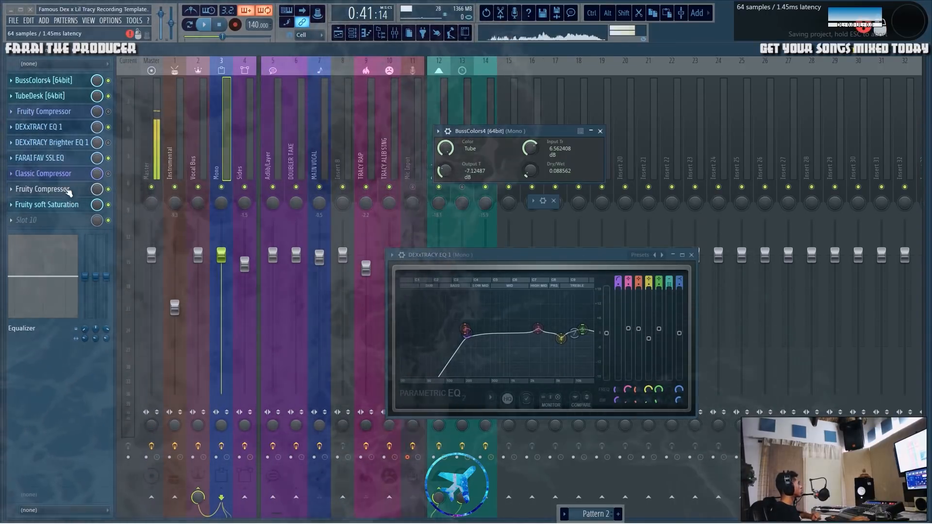
Open the Mono track's active Fruity Compressor slot, rename it RVox, and save the project.
{"action": "left_click", "coordinate": [65, 188]}
{"action": "left_click_drag", "start_coordinate": [416, 161], "coordinate": [513, 151]}
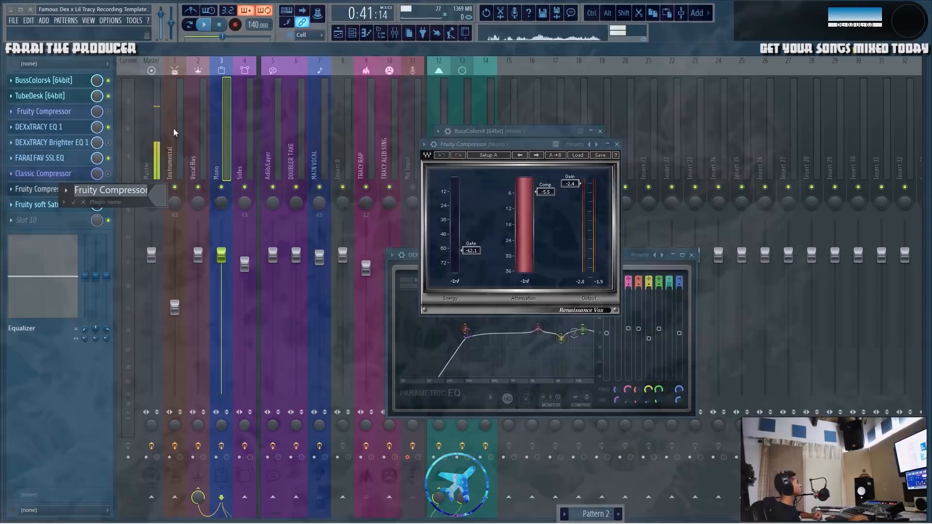
{"action": "type", "text": "R"}
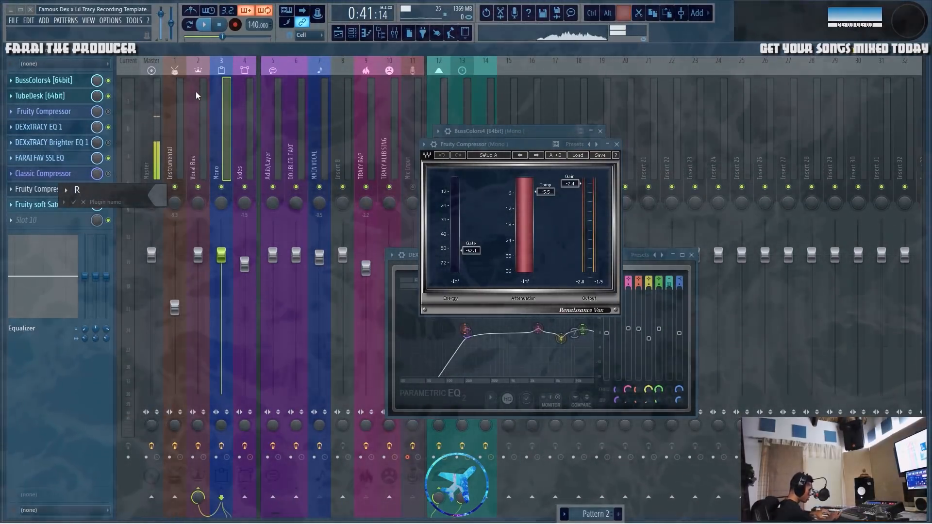
{"action": "type", "text": "Vox"}
{"action": "key", "text": "Return"}
{"action": "key", "text": "ctrl+s"}
{"action": "left_click_drag", "start_coordinate": [490, 148], "coordinate": [508, 256]}
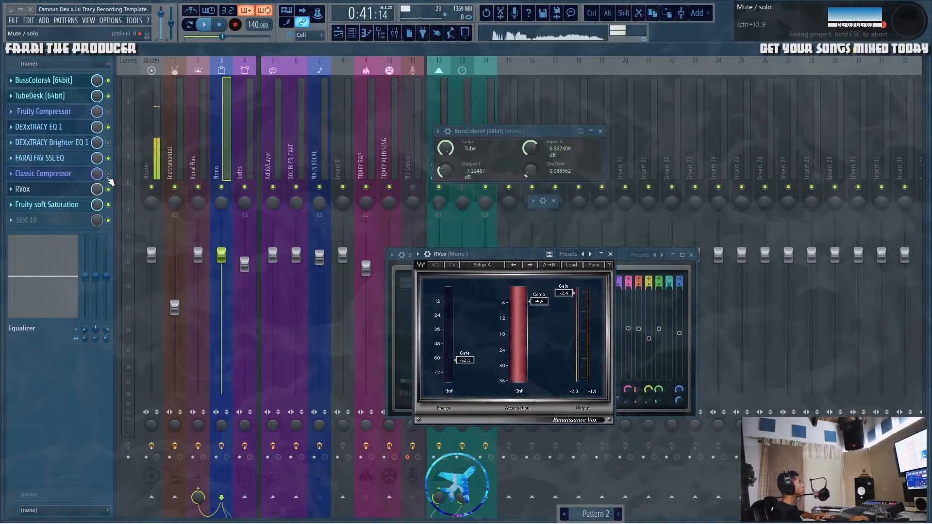
Audition the Mono track with Classic Compressor in place of RVox, restore RVox, and stop playback.
{"action": "key", "text": "space"}
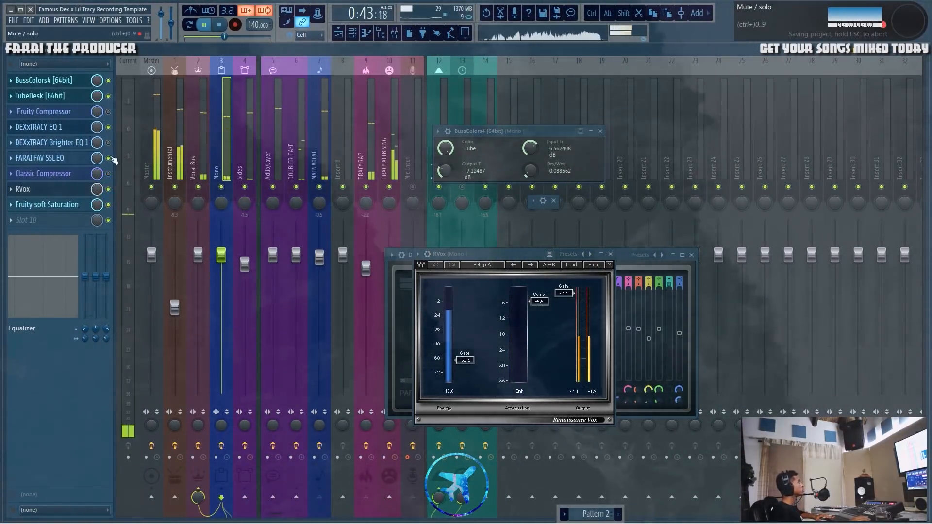
{"action": "left_click", "coordinate": [108, 189]}
{"action": "left_click", "coordinate": [109, 174]}
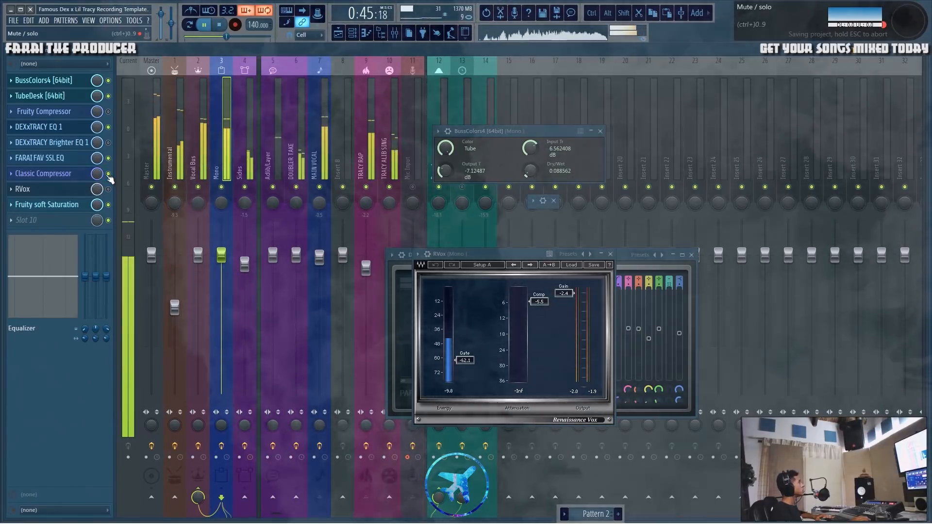
{"action": "left_click", "coordinate": [108, 190]}
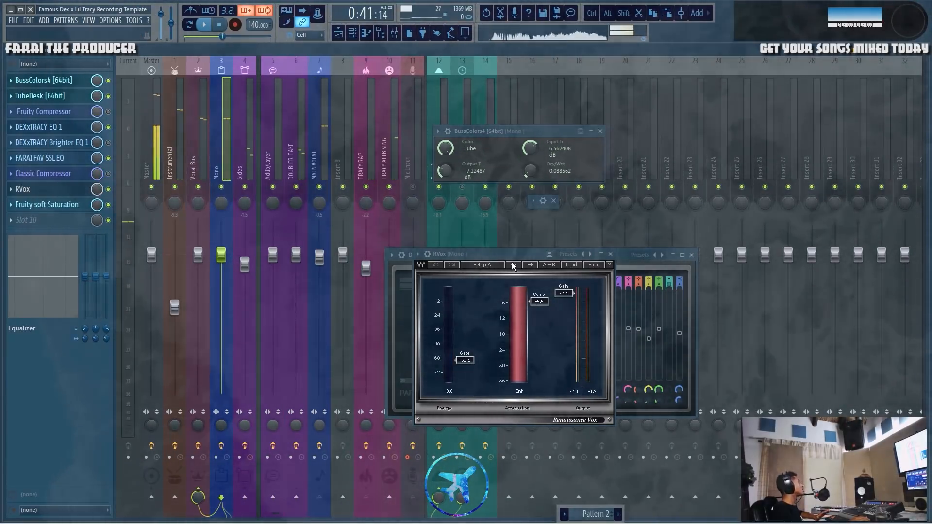
Inspect the RVox settings and its About information, and close the plugin.
{"action": "left_click_drag", "start_coordinate": [508, 254], "coordinate": [561, 171]}
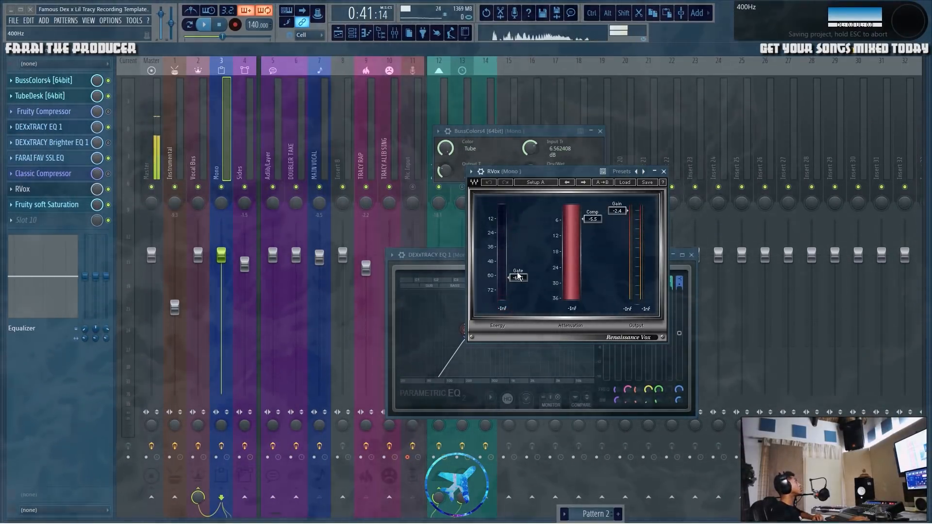
{"action": "left_click_drag", "start_coordinate": [632, 172], "coordinate": [652, 145]}
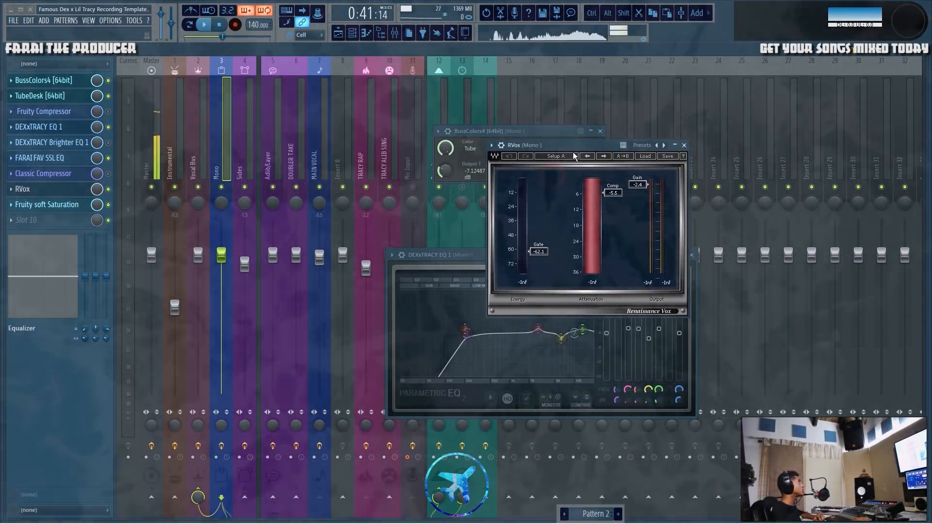
{"action": "left_click", "coordinate": [496, 158]}
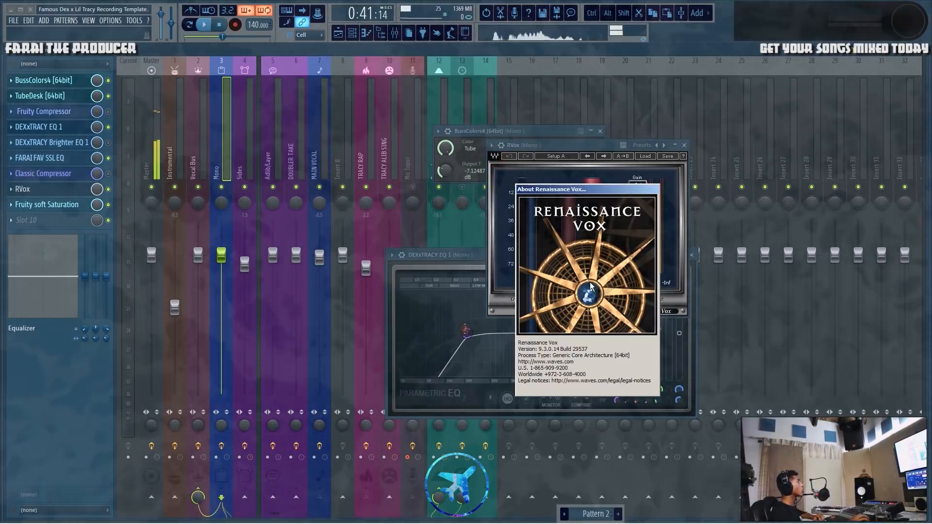
{"action": "left_click", "coordinate": [652, 189]}
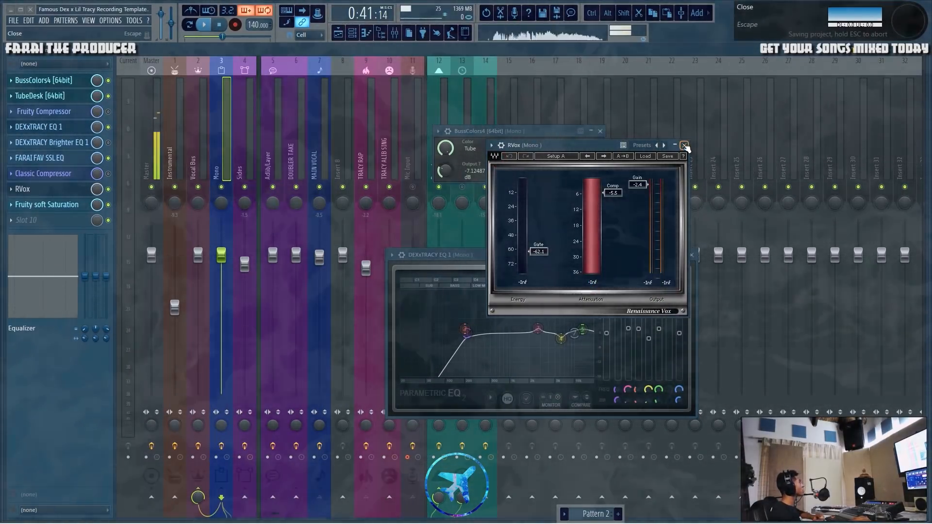
{"action": "left_click", "coordinate": [684, 146]}
Open the Mono track's Fruity soft Saturation, check RVox once more, and close RVox.
{"action": "left_click", "coordinate": [53, 205]}
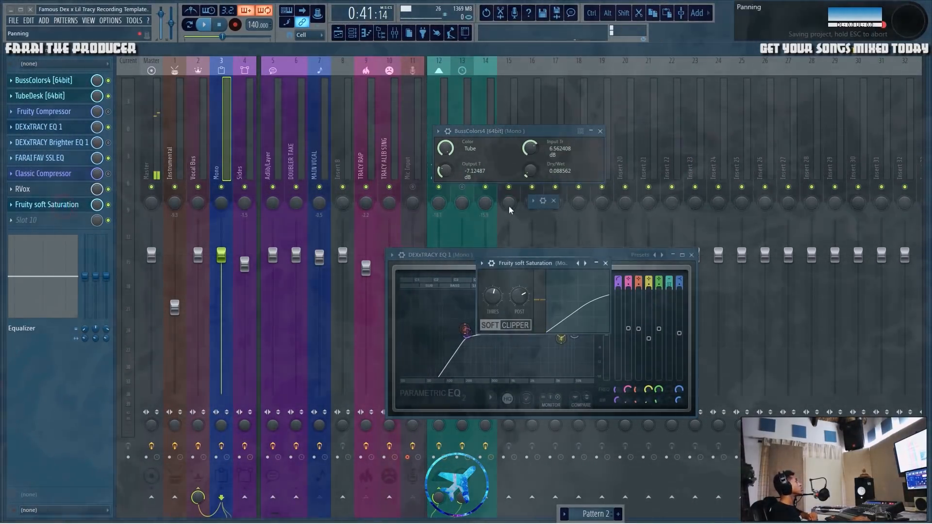
{"action": "left_click_drag", "start_coordinate": [526, 262], "coordinate": [480, 132]}
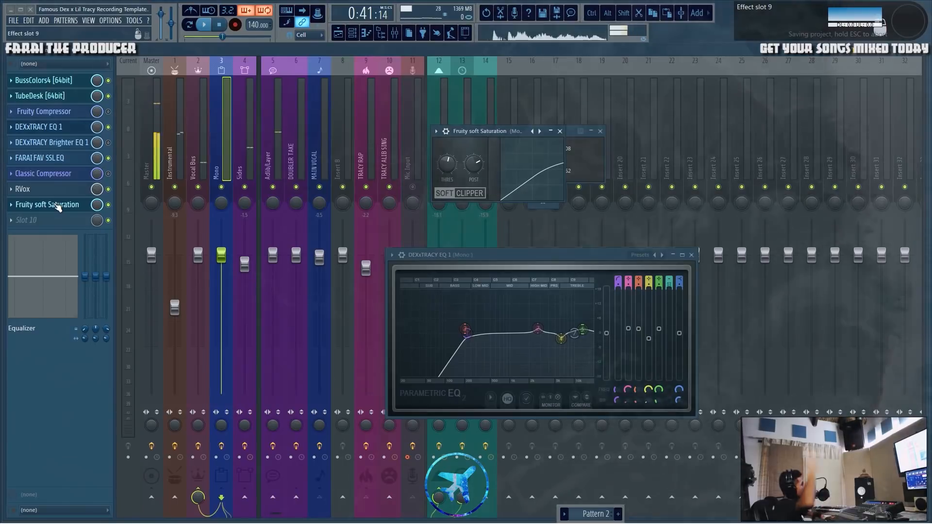
{"action": "left_click", "coordinate": [47, 191]}
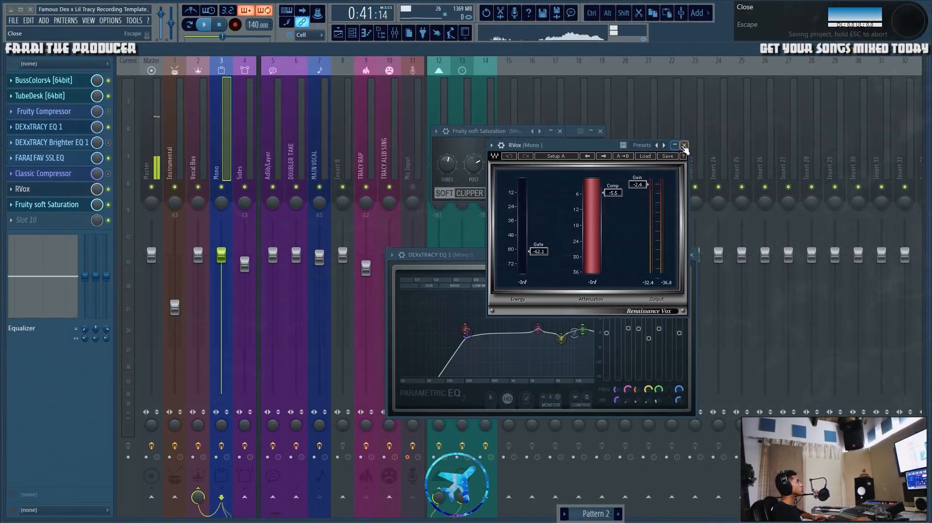
{"action": "left_click", "coordinate": [684, 145]}
Select the Vocal Bus and open its Modern DeEsser above the equalizer window.
{"action": "left_click", "coordinate": [204, 139]}
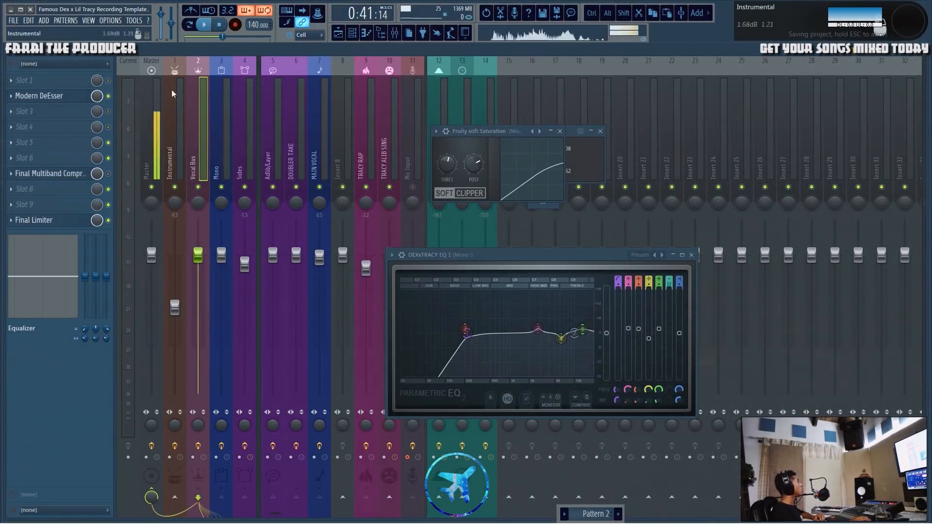
{"action": "left_click", "coordinate": [72, 96]}
{"action": "left_click_drag", "start_coordinate": [681, 249], "coordinate": [507, 204]}
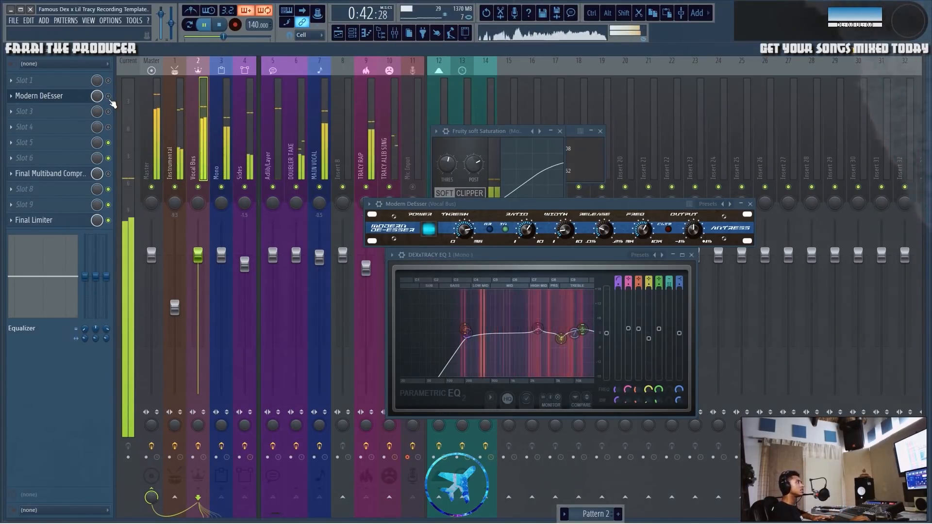
Compare the Vocal Bus with Modern DeEsser bypassed and active during playback, and stop playback.
{"action": "key", "text": "space"}
{"action": "left_click", "coordinate": [108, 95]}
{"action": "key", "text": "space"}
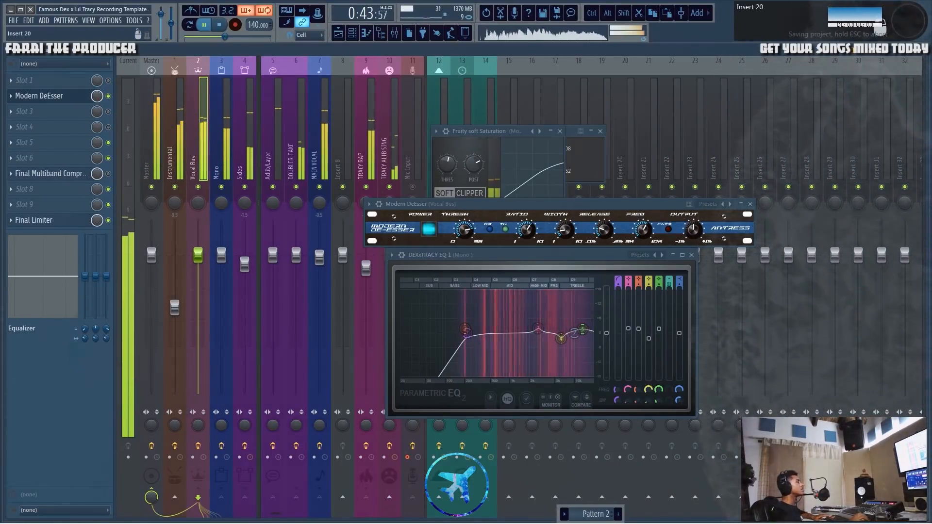
{"action": "key", "text": "space"}
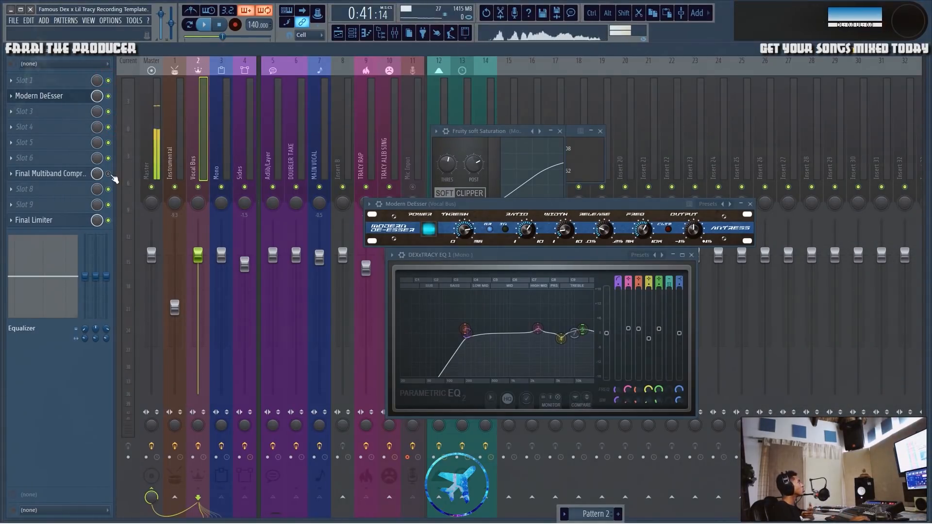
Close the Modern DeEsser window, recheck DEXxTRACY EQ 1 on the Mono track, and close the open Mono effect windows.
{"action": "left_click", "coordinate": [751, 206]}
{"action": "left_click", "coordinate": [692, 255]}
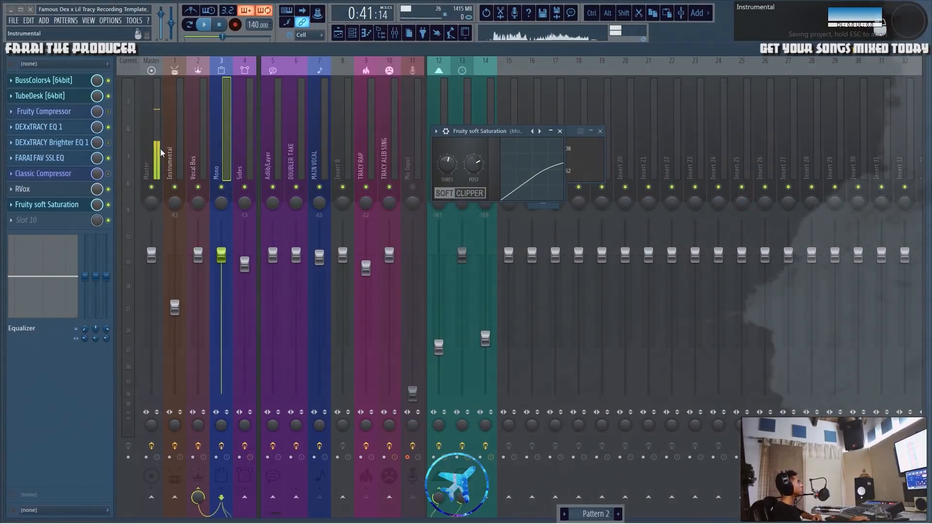
{"action": "left_click", "coordinate": [56, 131]}
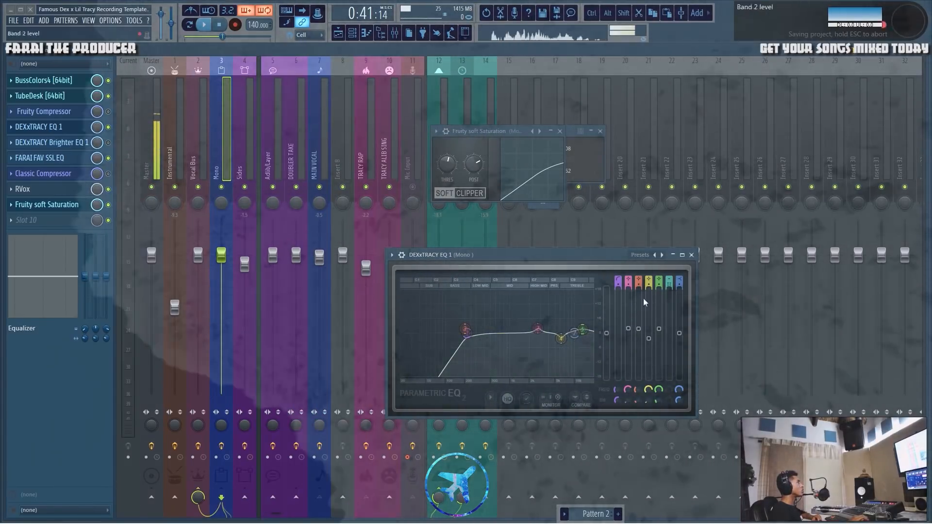
{"action": "left_click", "coordinate": [692, 255]}
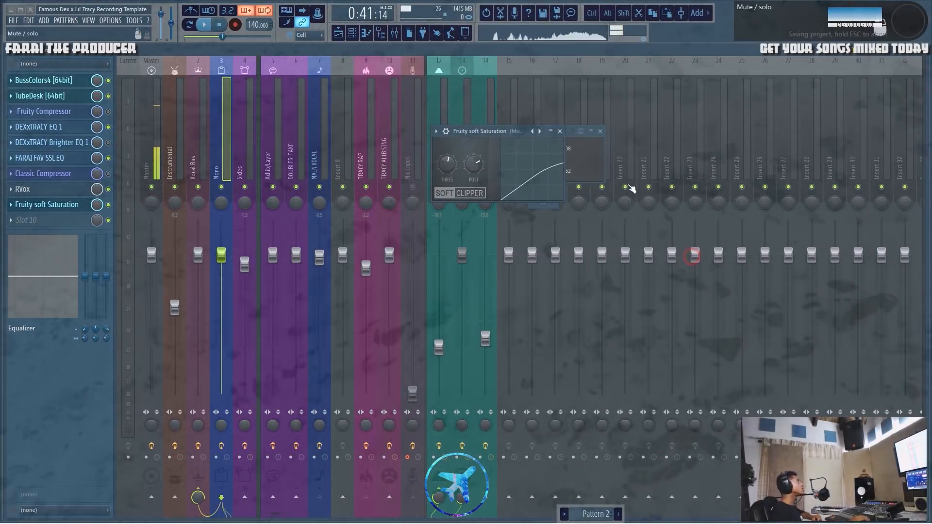
{"action": "left_click", "coordinate": [600, 131]}
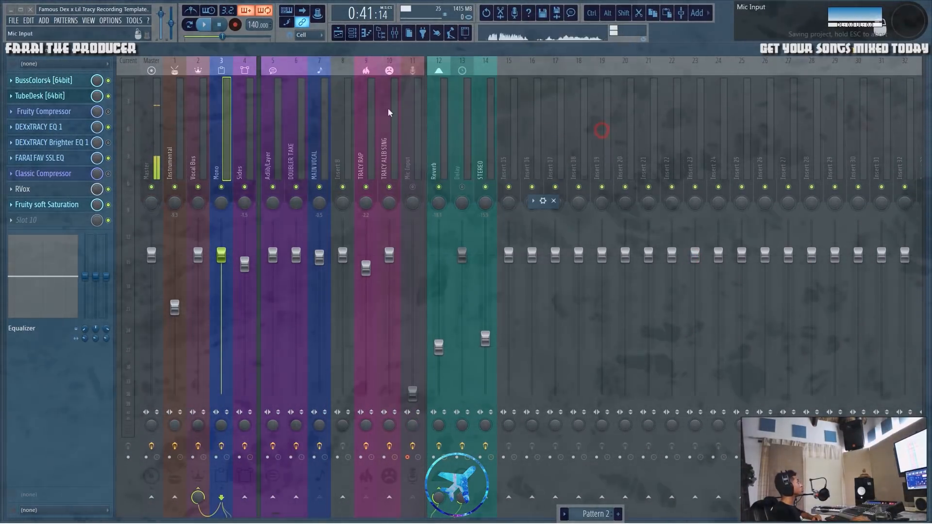
Check the Vocal Bus effect chain and open S1 Imager Stereo on the Master, with its window clear of the selected tracks.
{"action": "left_click", "coordinate": [202, 140]}
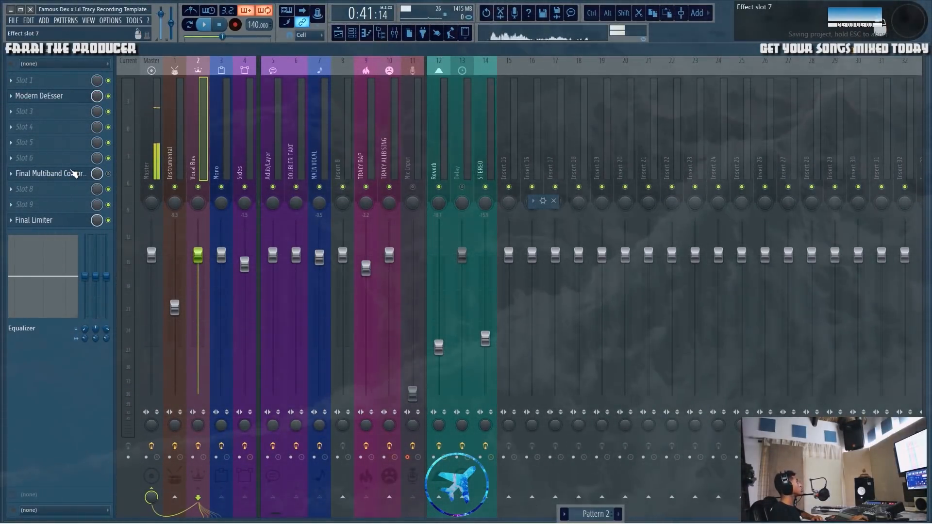
{"action": "left_click", "coordinate": [160, 148]}
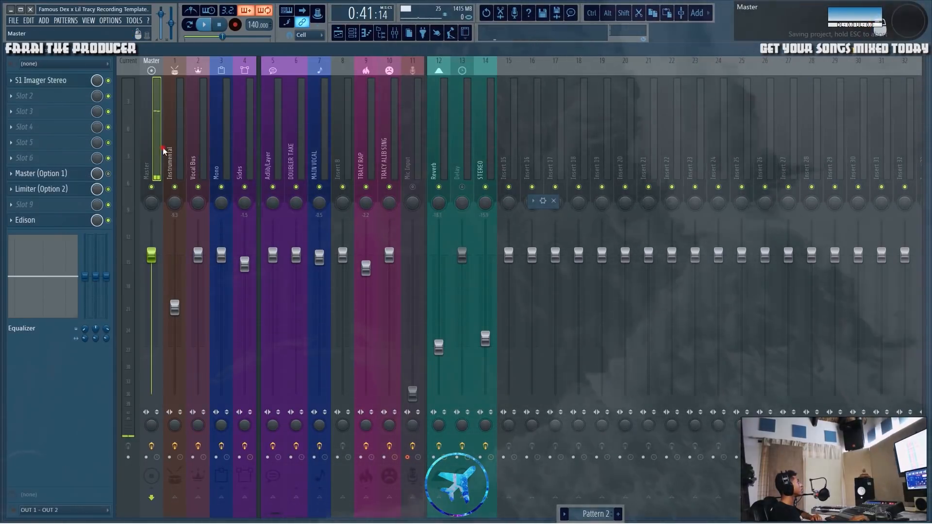
{"action": "left_click", "coordinate": [53, 80]}
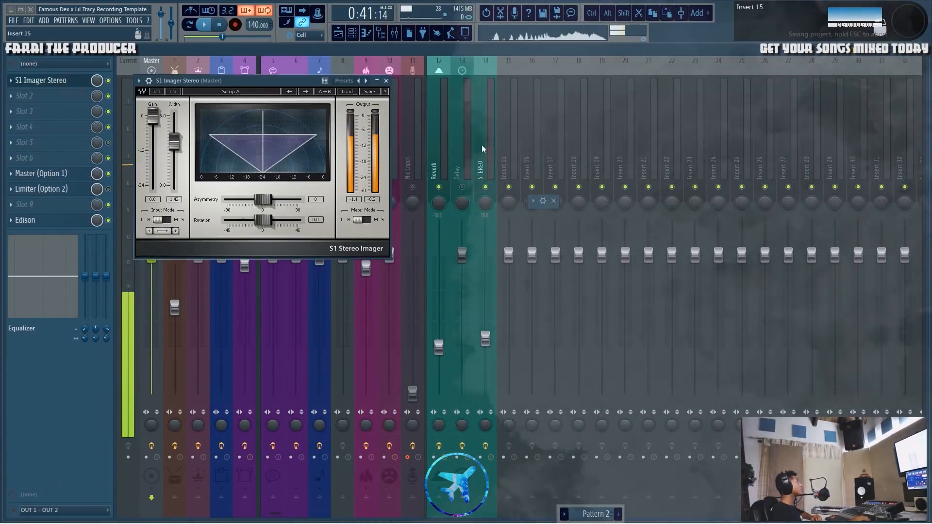
{"action": "left_click_drag", "start_coordinate": [344, 188], "coordinate": [505, 110]}
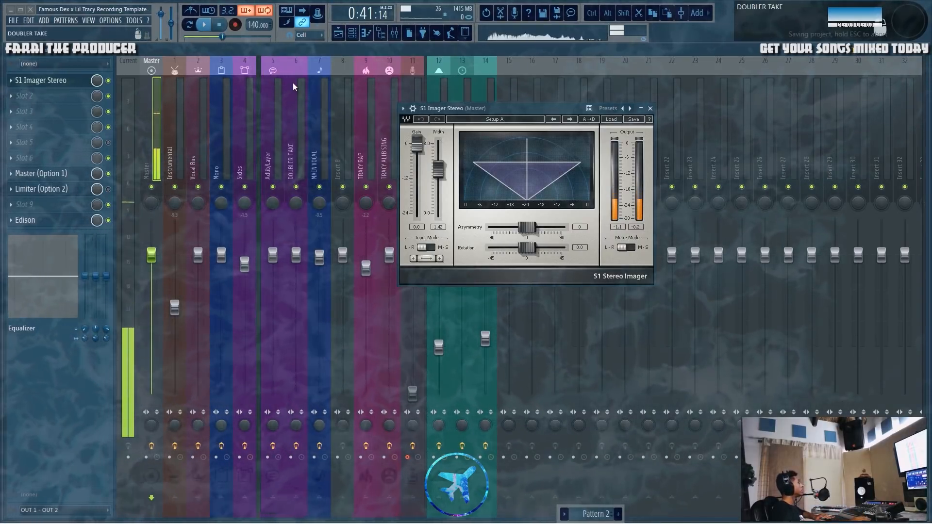
Compare the Master with S1 Imager Stereo bypassed and active during playback, set its width to 1.15, and close the plugin windows.
{"action": "key", "text": "space"}
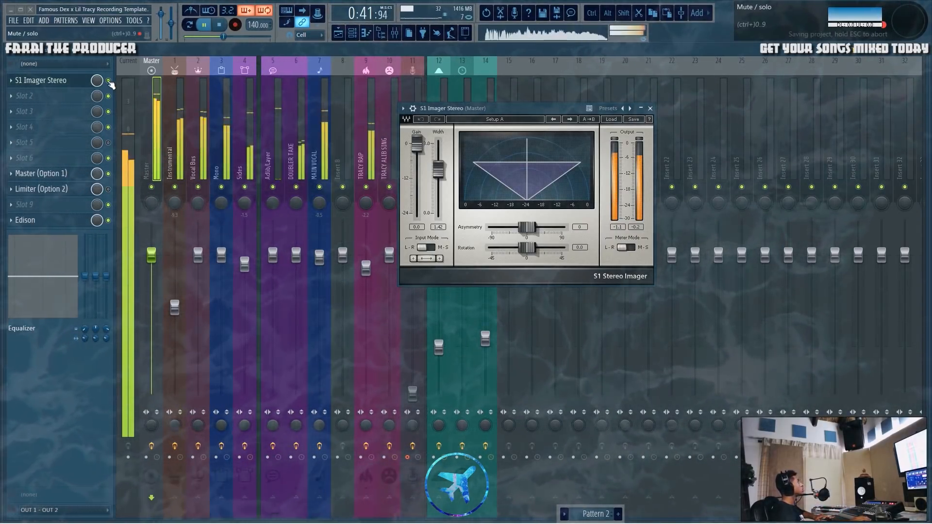
{"action": "left_click", "coordinate": [109, 81]}
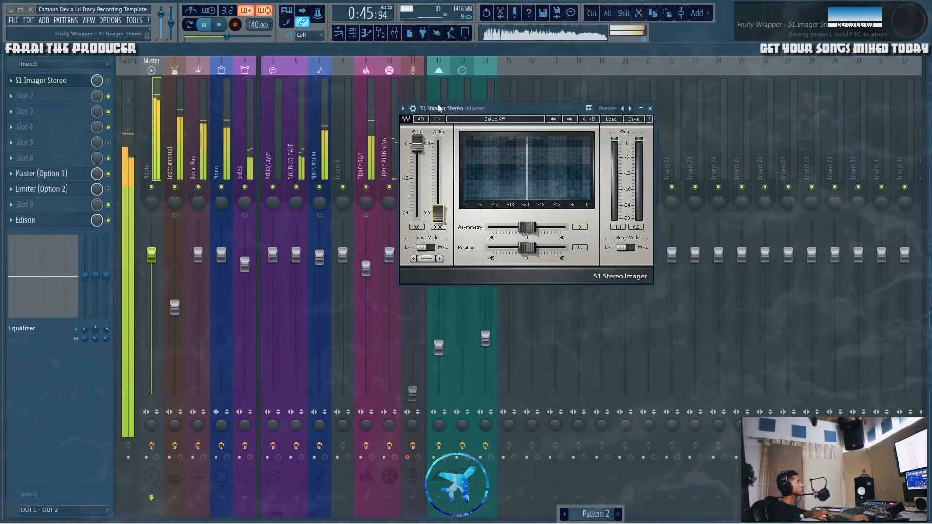
{"action": "key", "text": "ctrl+z"}
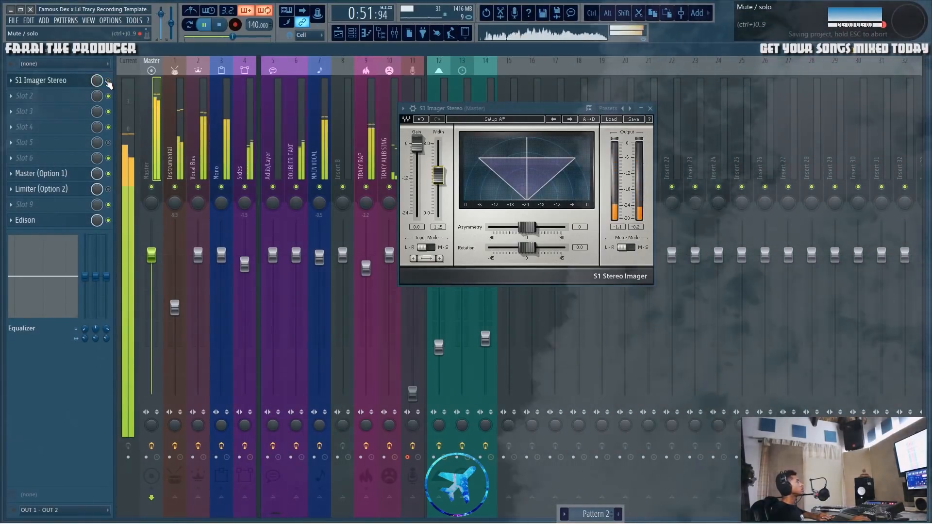
{"action": "left_click", "coordinate": [108, 80]}
{"action": "left_click", "coordinate": [108, 81]}
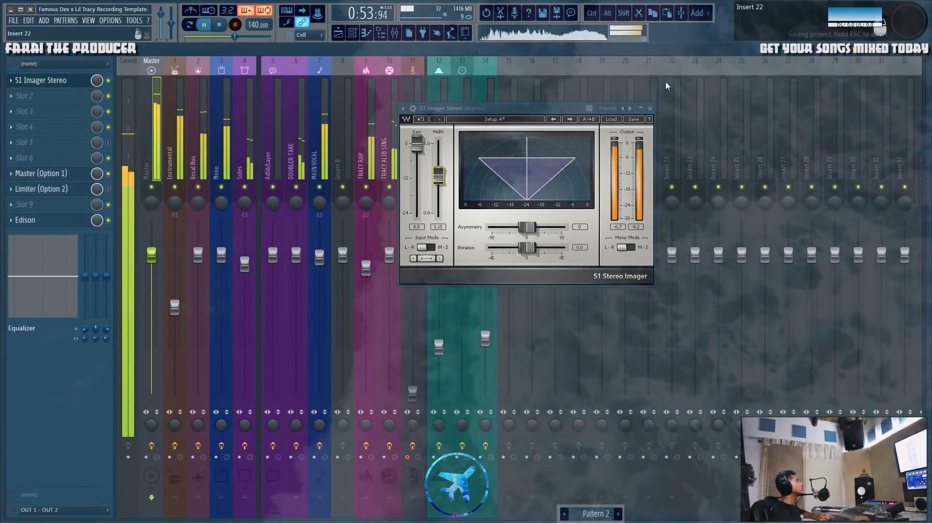
{"action": "left_click", "coordinate": [651, 109]}
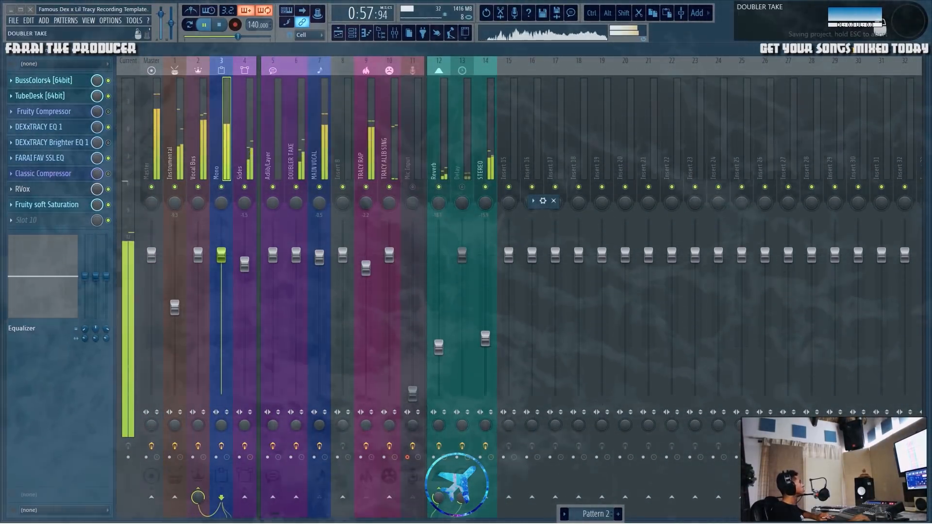
{"action": "key", "text": "space"}
{"action": "left_click", "coordinate": [554, 202]}
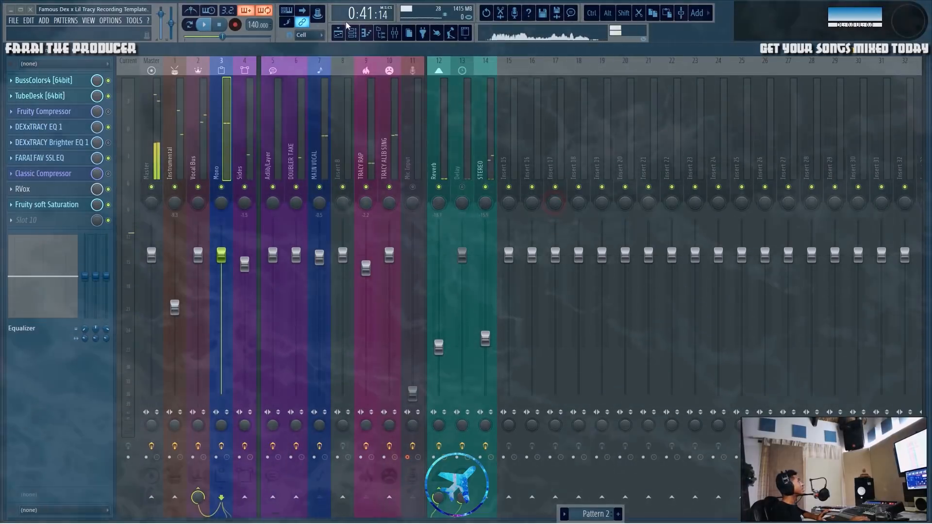
Open the playlist and audition the TRACY VERSE section together with the SING doubler clips.
{"action": "left_click", "coordinate": [336, 31]}
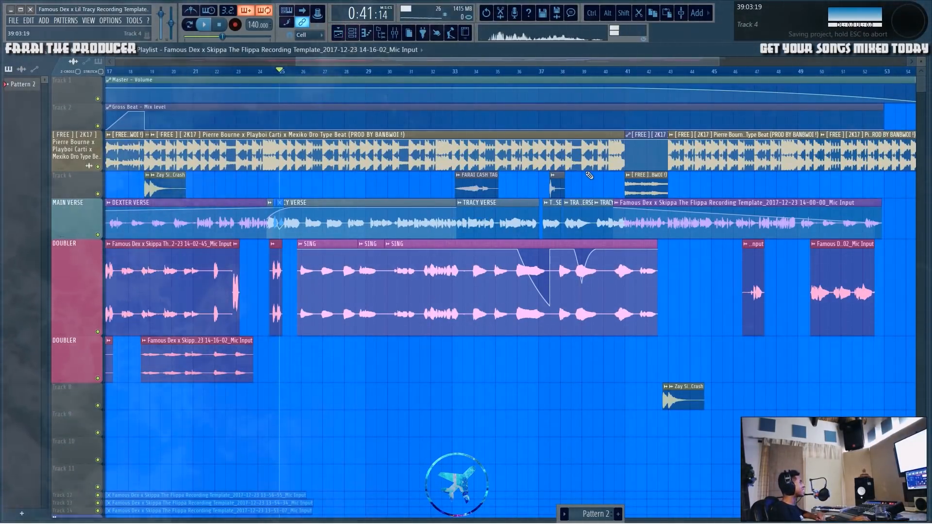
{"action": "left_click_drag", "start_coordinate": [452, 74], "coordinate": [438, 73]}
{"action": "scroll", "coordinate": [460, 66], "scroll_direction": "up", "scroll_amount": 5}
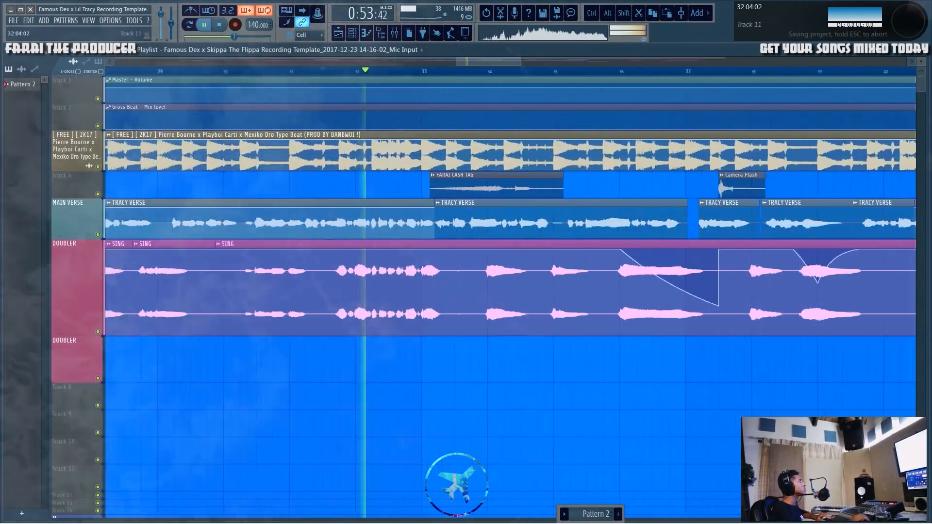
{"action": "key", "text": "space"}
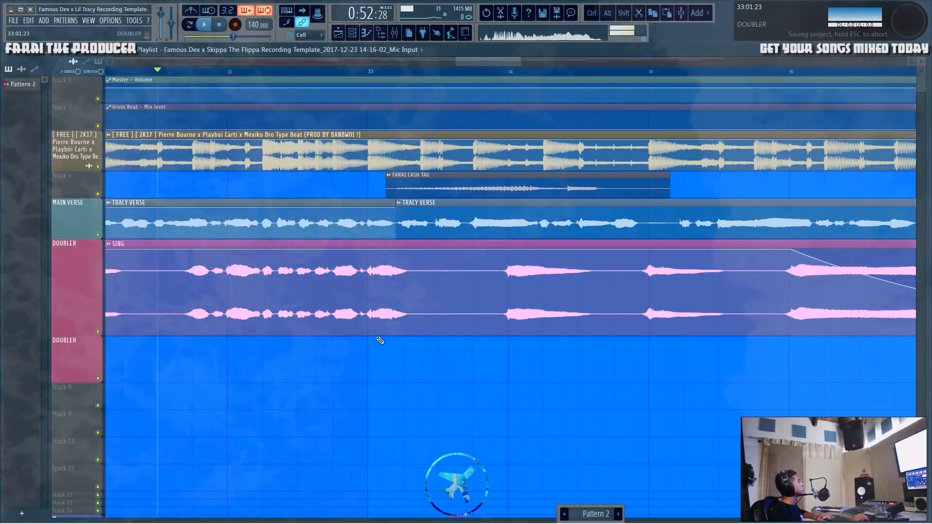
{"action": "scroll", "coordinate": [384, 72], "scroll_direction": "down", "scroll_amount": 4}
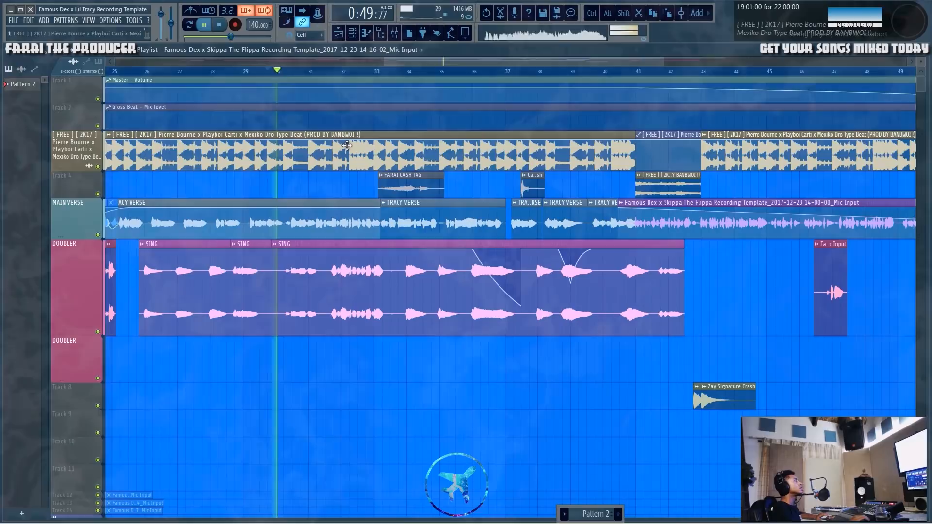
{"action": "key", "text": "space"}
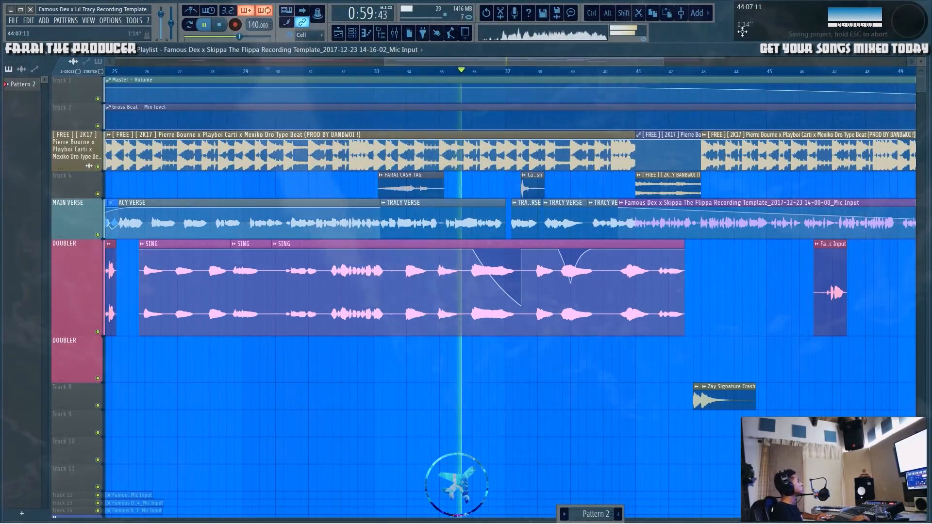
{"action": "key", "text": "space"}
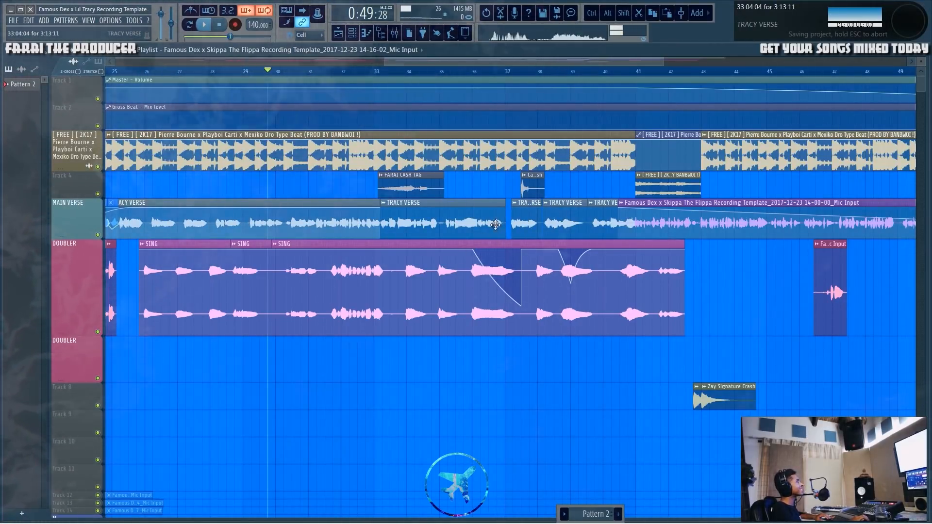
Show the panning and volume automation options of the second TRACY VERSE clip without applying either.
{"action": "left_click", "coordinate": [486, 179]}
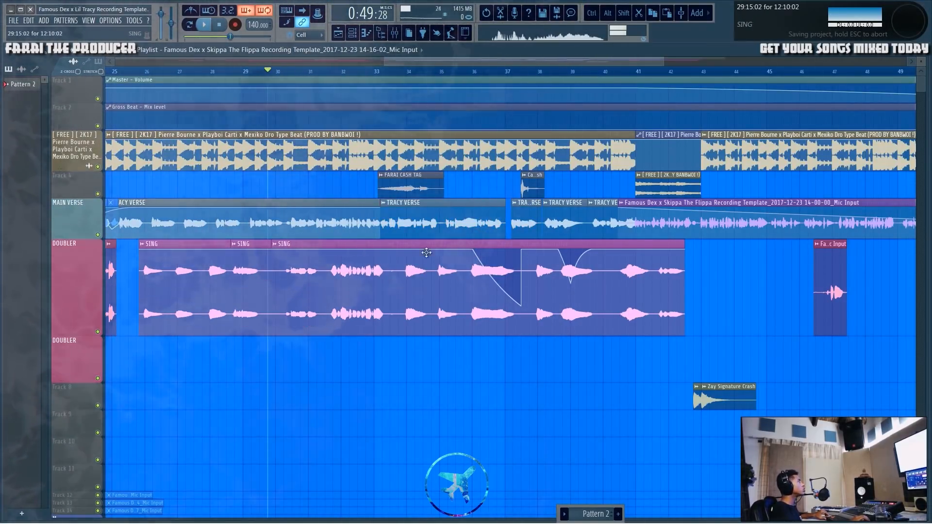
{"action": "left_click", "coordinate": [383, 206]}
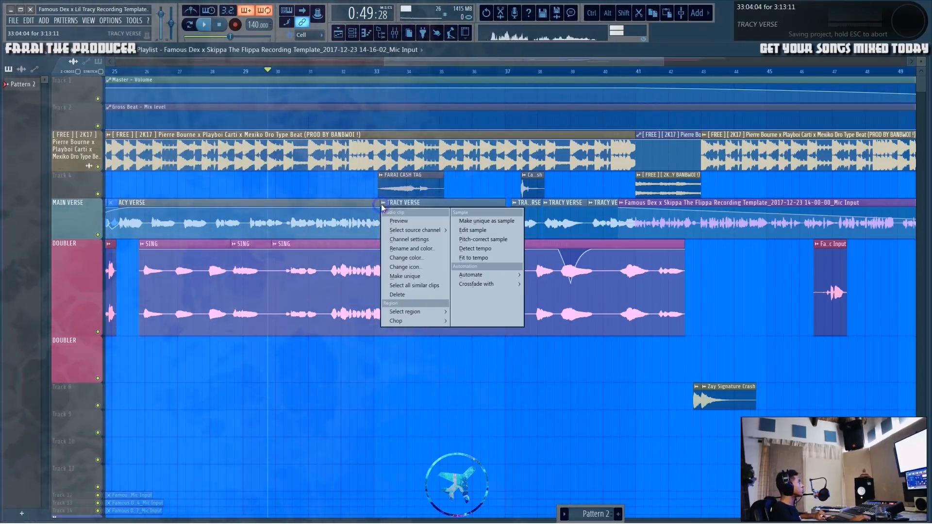
{"action": "mouse_move", "coordinate": [513, 275]}
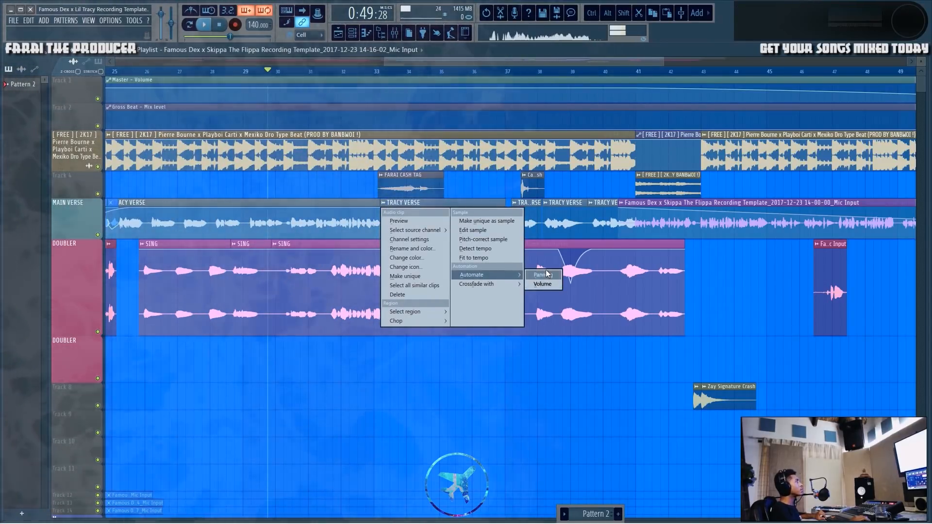
{"action": "left_click", "coordinate": [531, 413]}
Solo the MAIN VERSE track and open the channel settings of the first long TRACY VERSE clip.
{"action": "left_click_drag", "start_coordinate": [431, 63], "coordinate": [344, 64]}
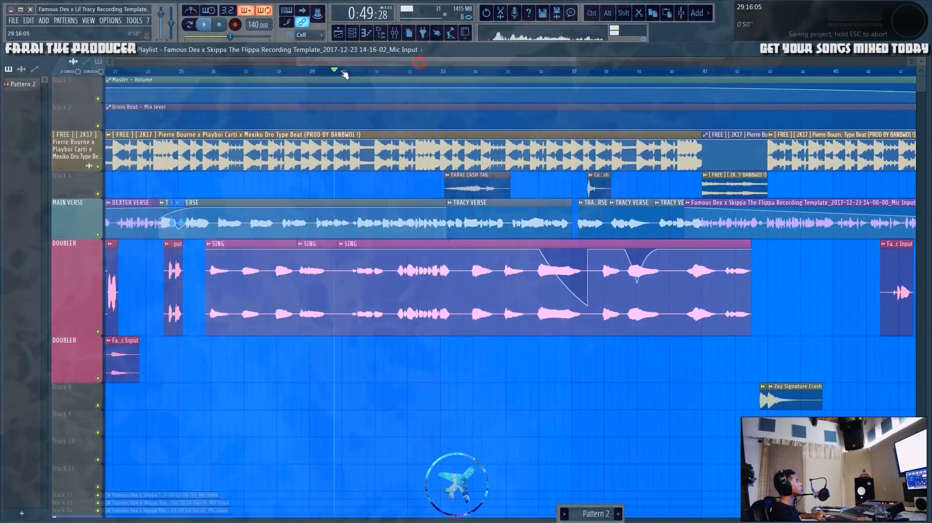
{"action": "right_click", "coordinate": [97, 235]}
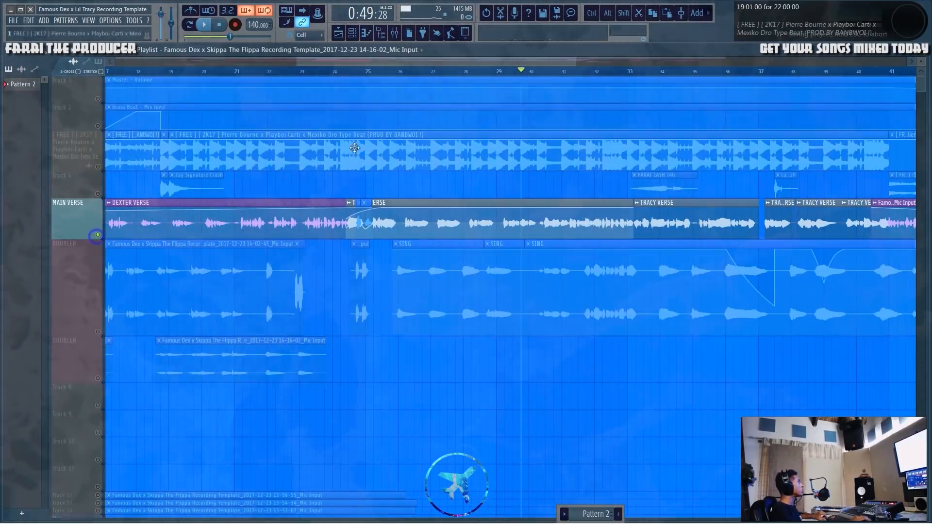
{"action": "double_click", "coordinate": [409, 208]}
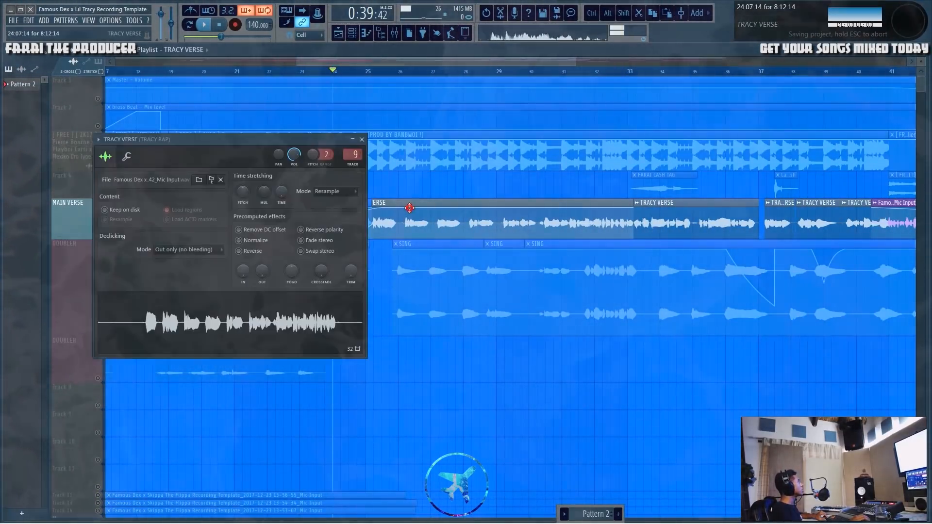
{"action": "left_click_drag", "start_coordinate": [219, 142], "coordinate": [556, 141]}
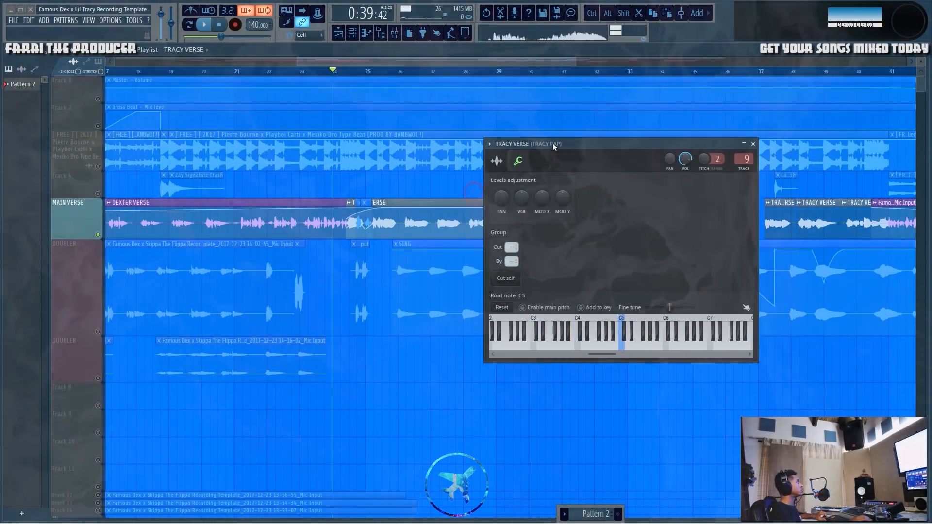
Audition the soloed TRACY VERSE from just before bar 24 with its levels adjustment settings open.
{"action": "key", "text": "space"}
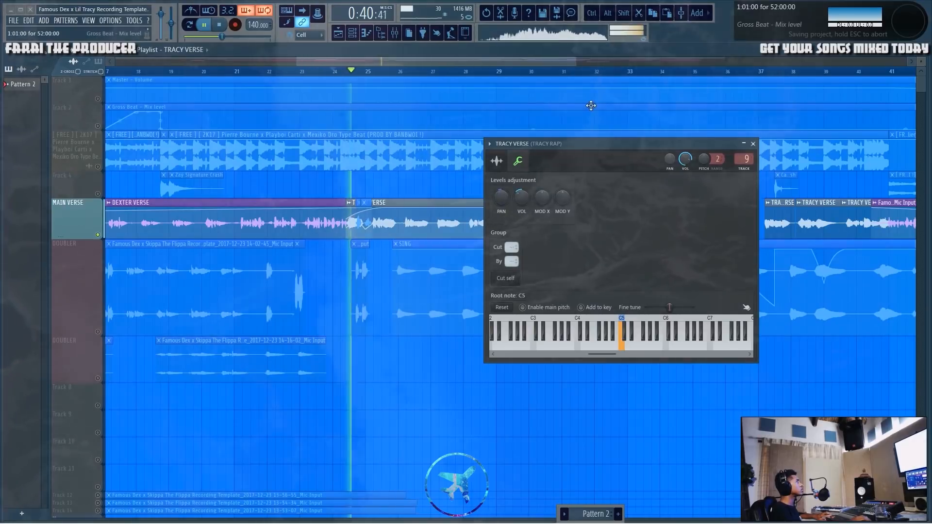
{"action": "key", "text": "space"}
{"action": "key", "text": "space"}
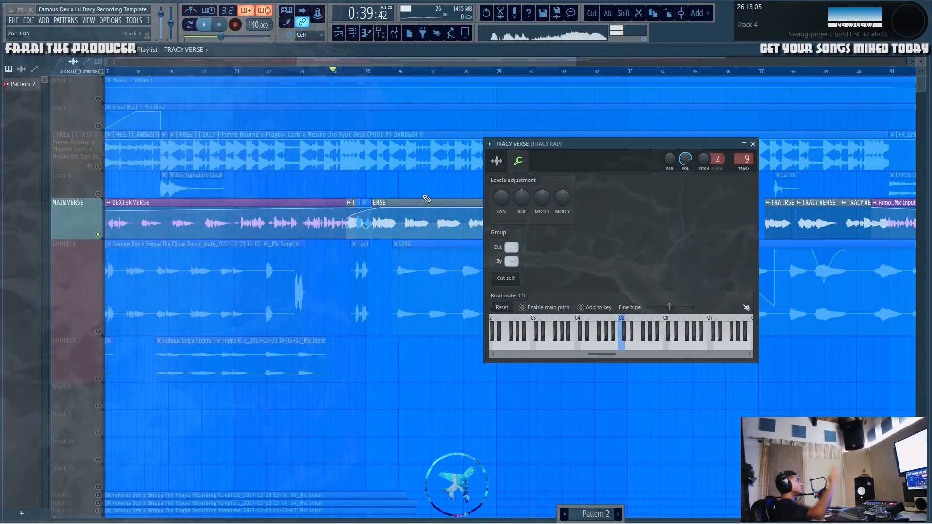
Check TRACY VERSE's sample settings, close them, and return to the mixer with the full arrangement unsoloed.
{"action": "left_click", "coordinate": [496, 160]}
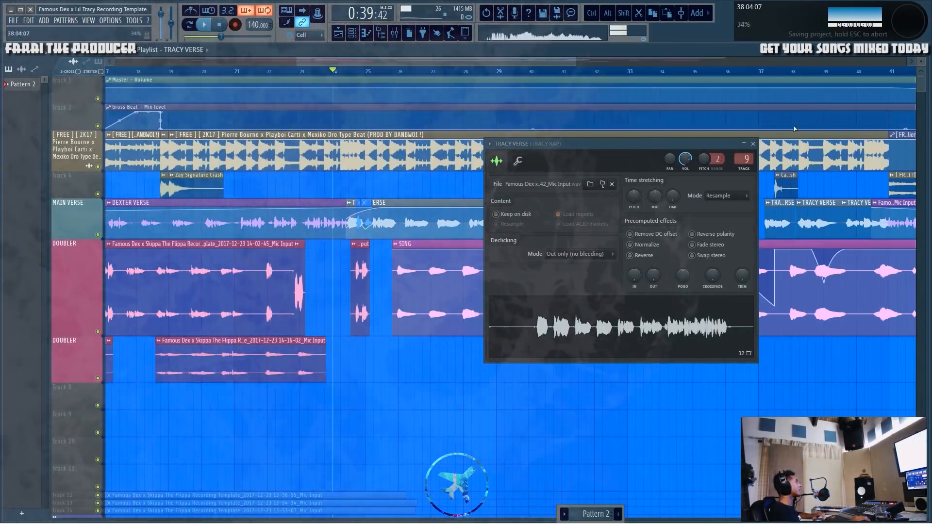
{"action": "left_click", "coordinate": [753, 144]}
{"action": "left_click_drag", "start_coordinate": [728, 76], "coordinate": [627, 78]}
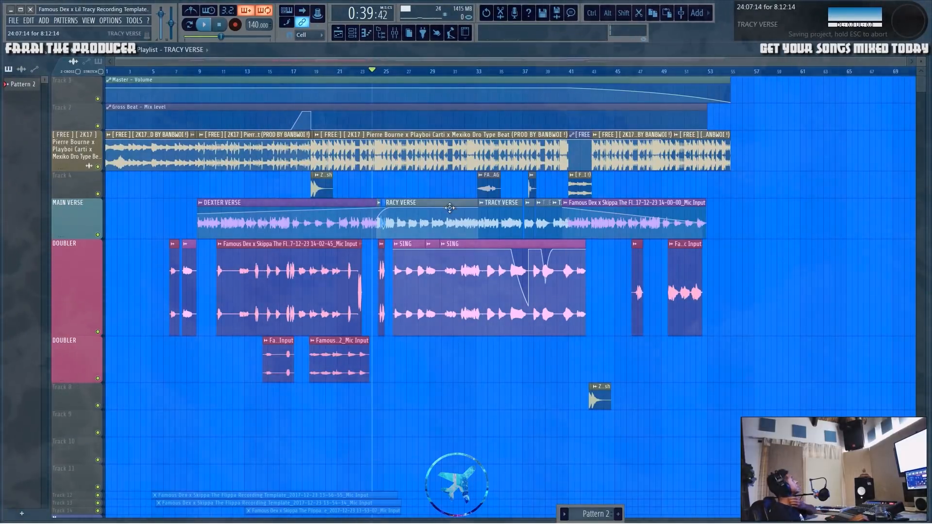
{"action": "left_click", "coordinate": [396, 35]}
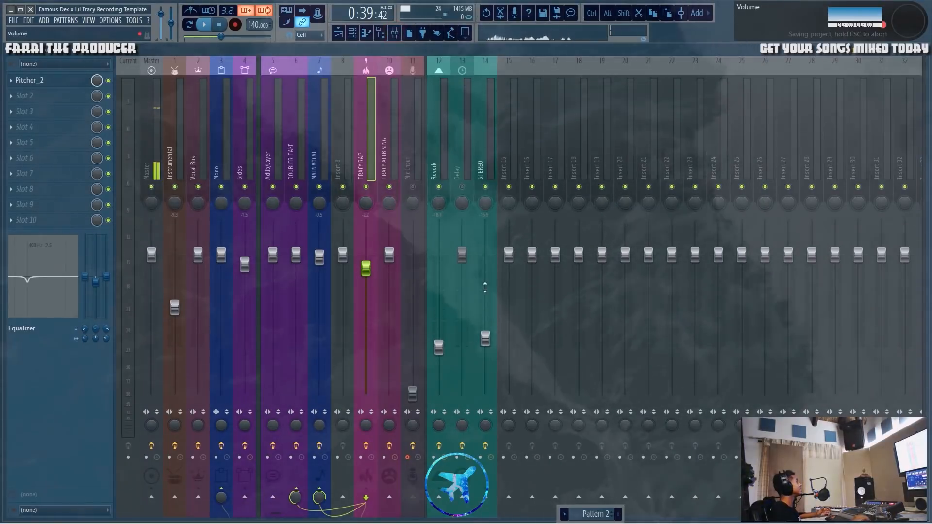